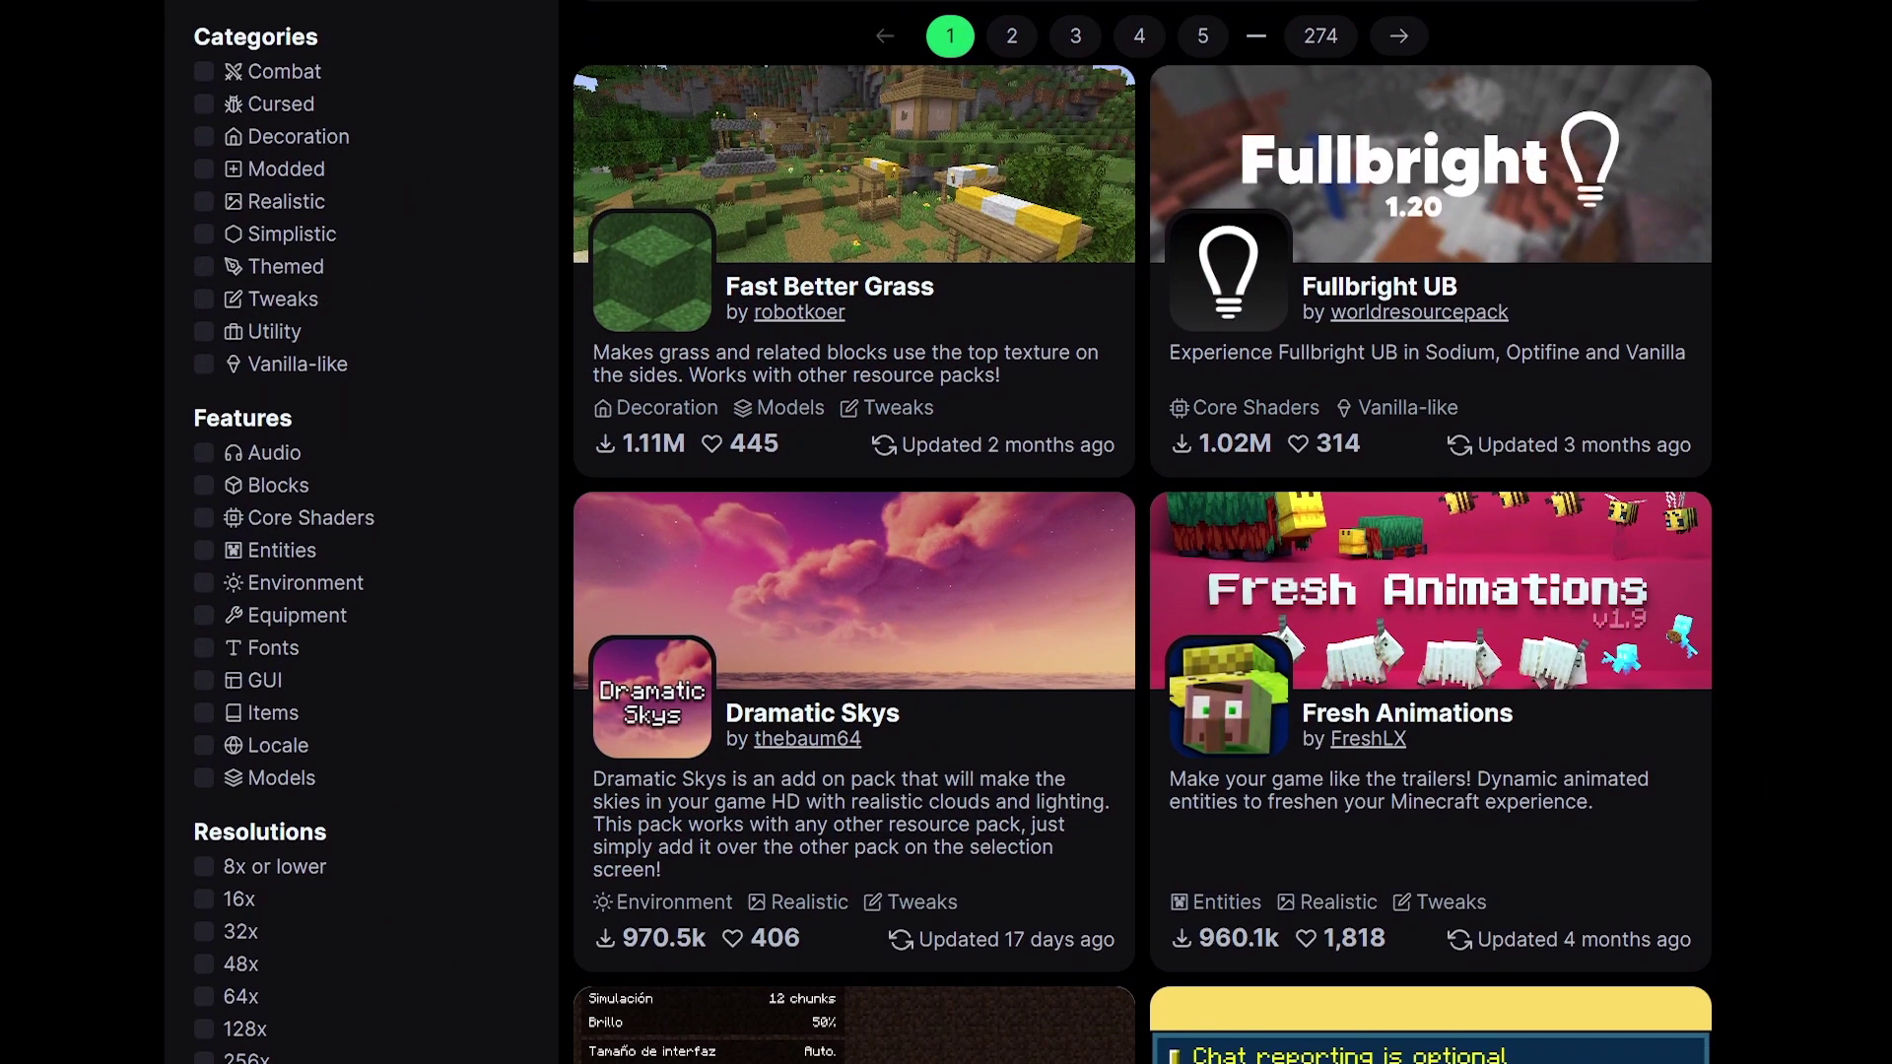
Step: Launch the 1.20.4 Fabric game with its 113 mods and wait for the title screen
scroll(936, 533, down, 3)
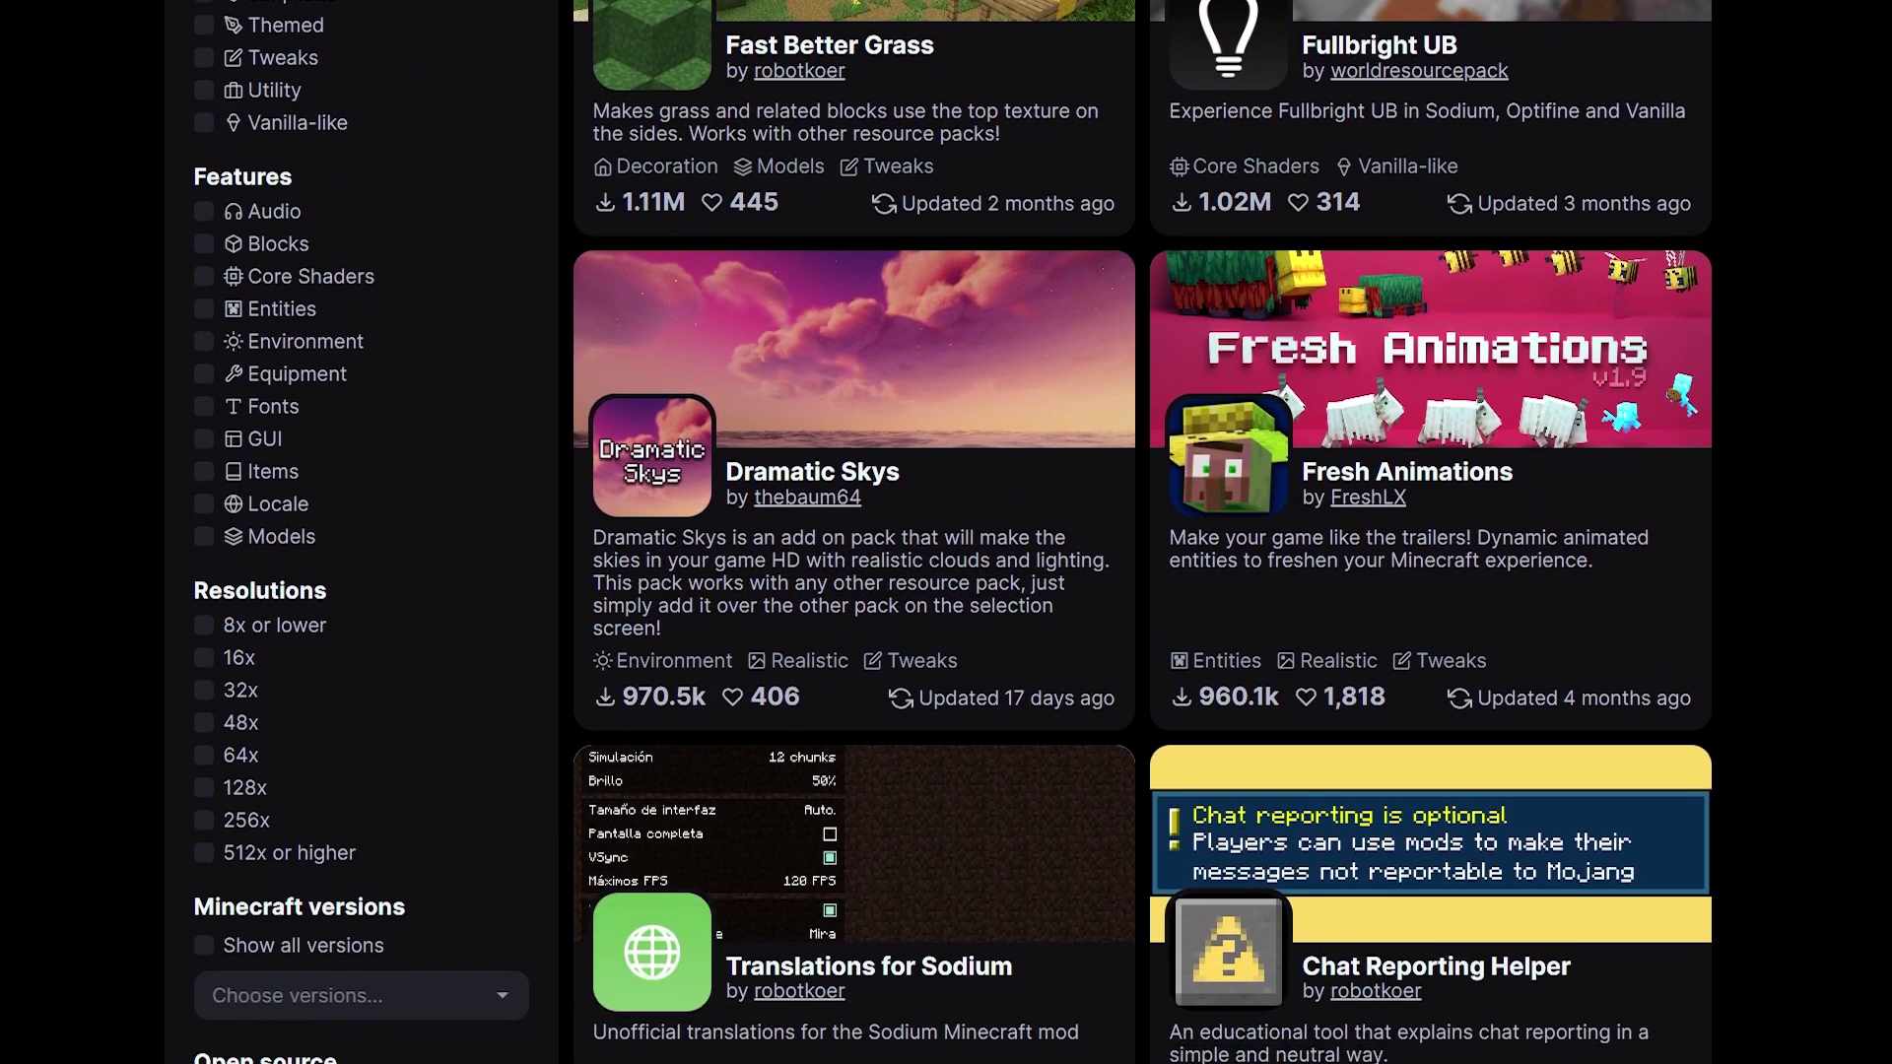
scroll(936, 532, down, 3)
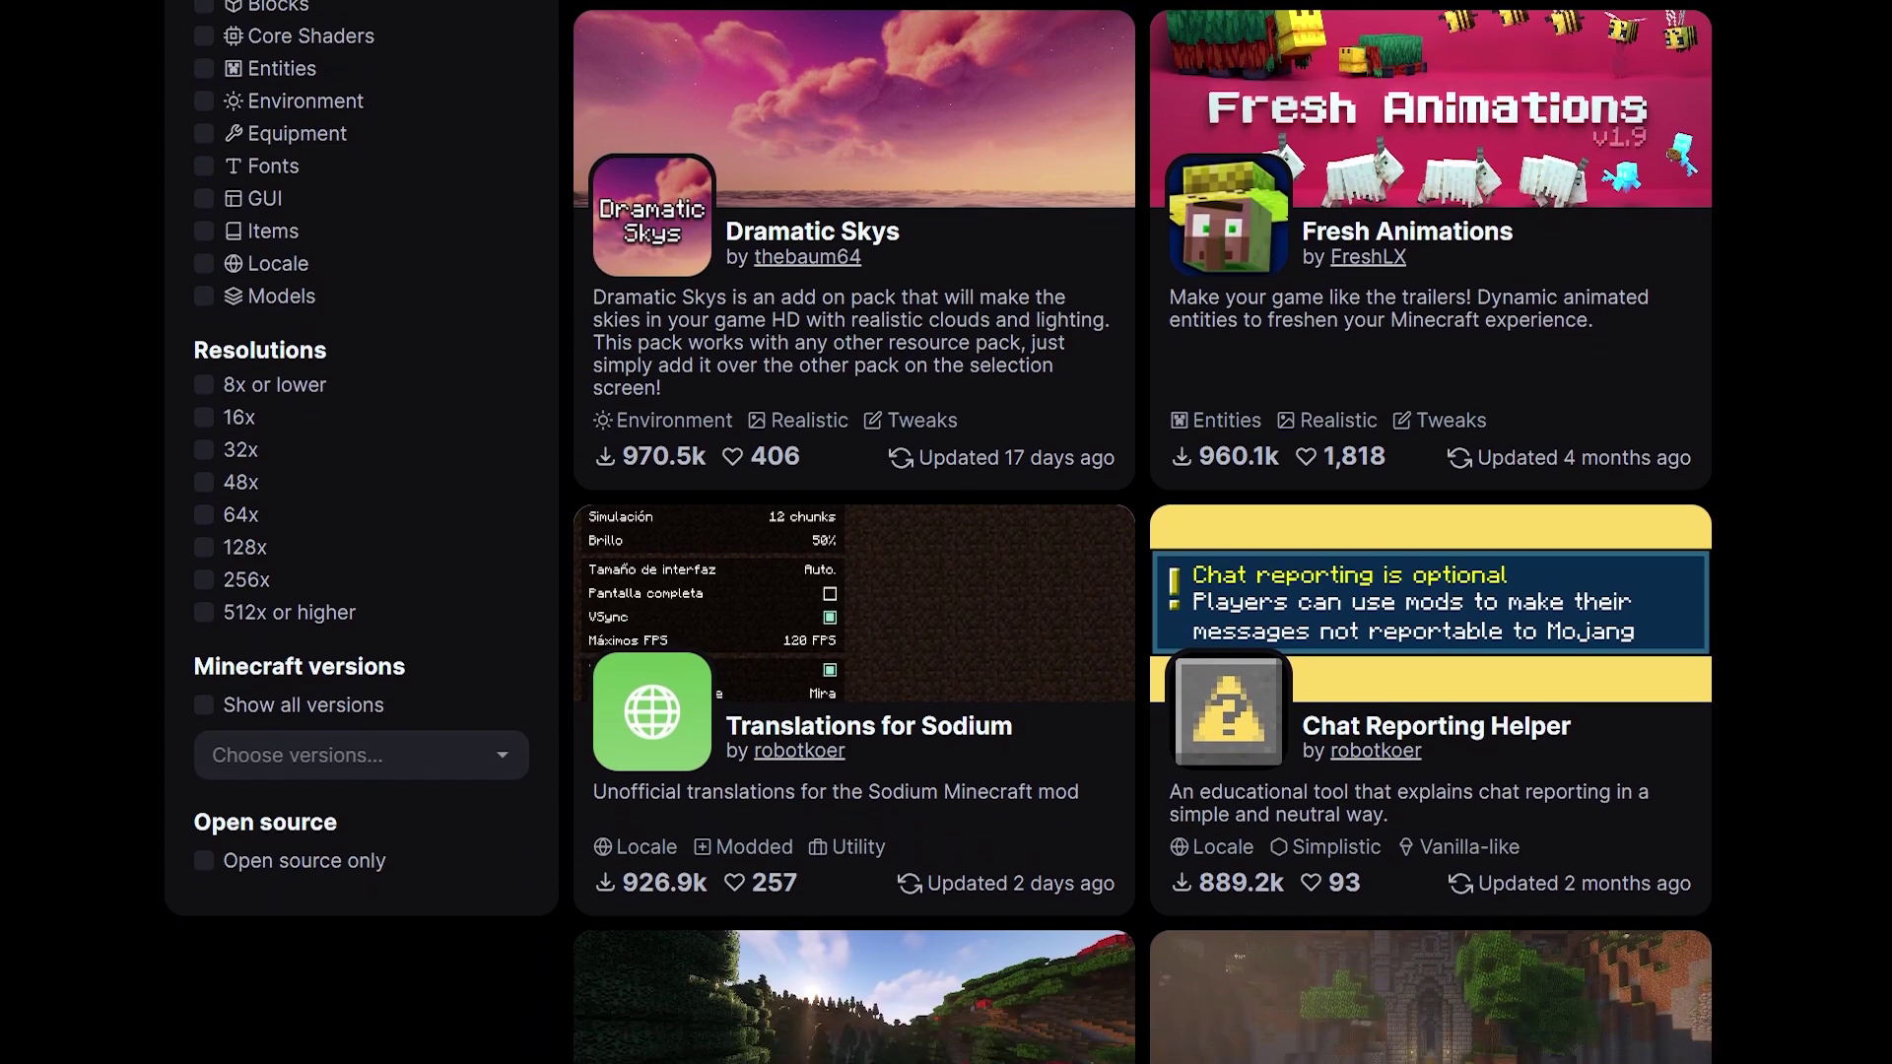
scroll(936, 532, down, 3)
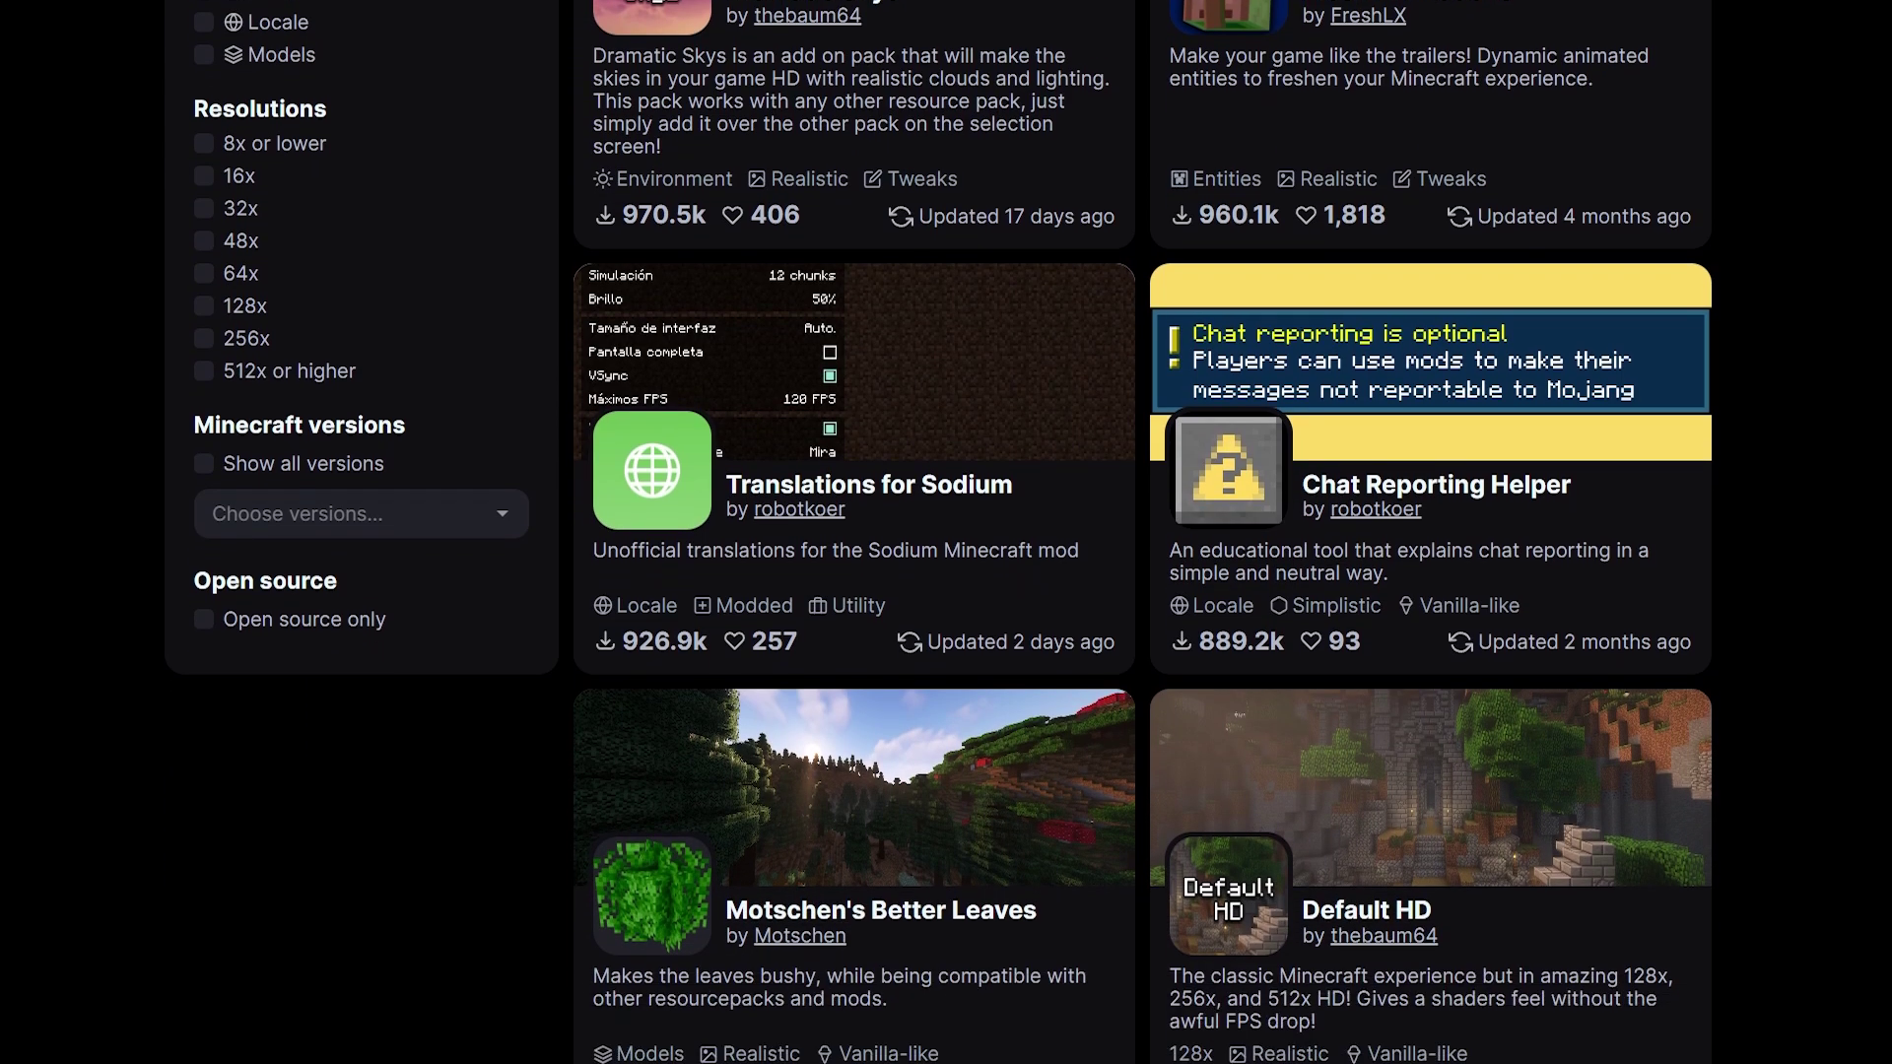
scroll(936, 532, down, 3)
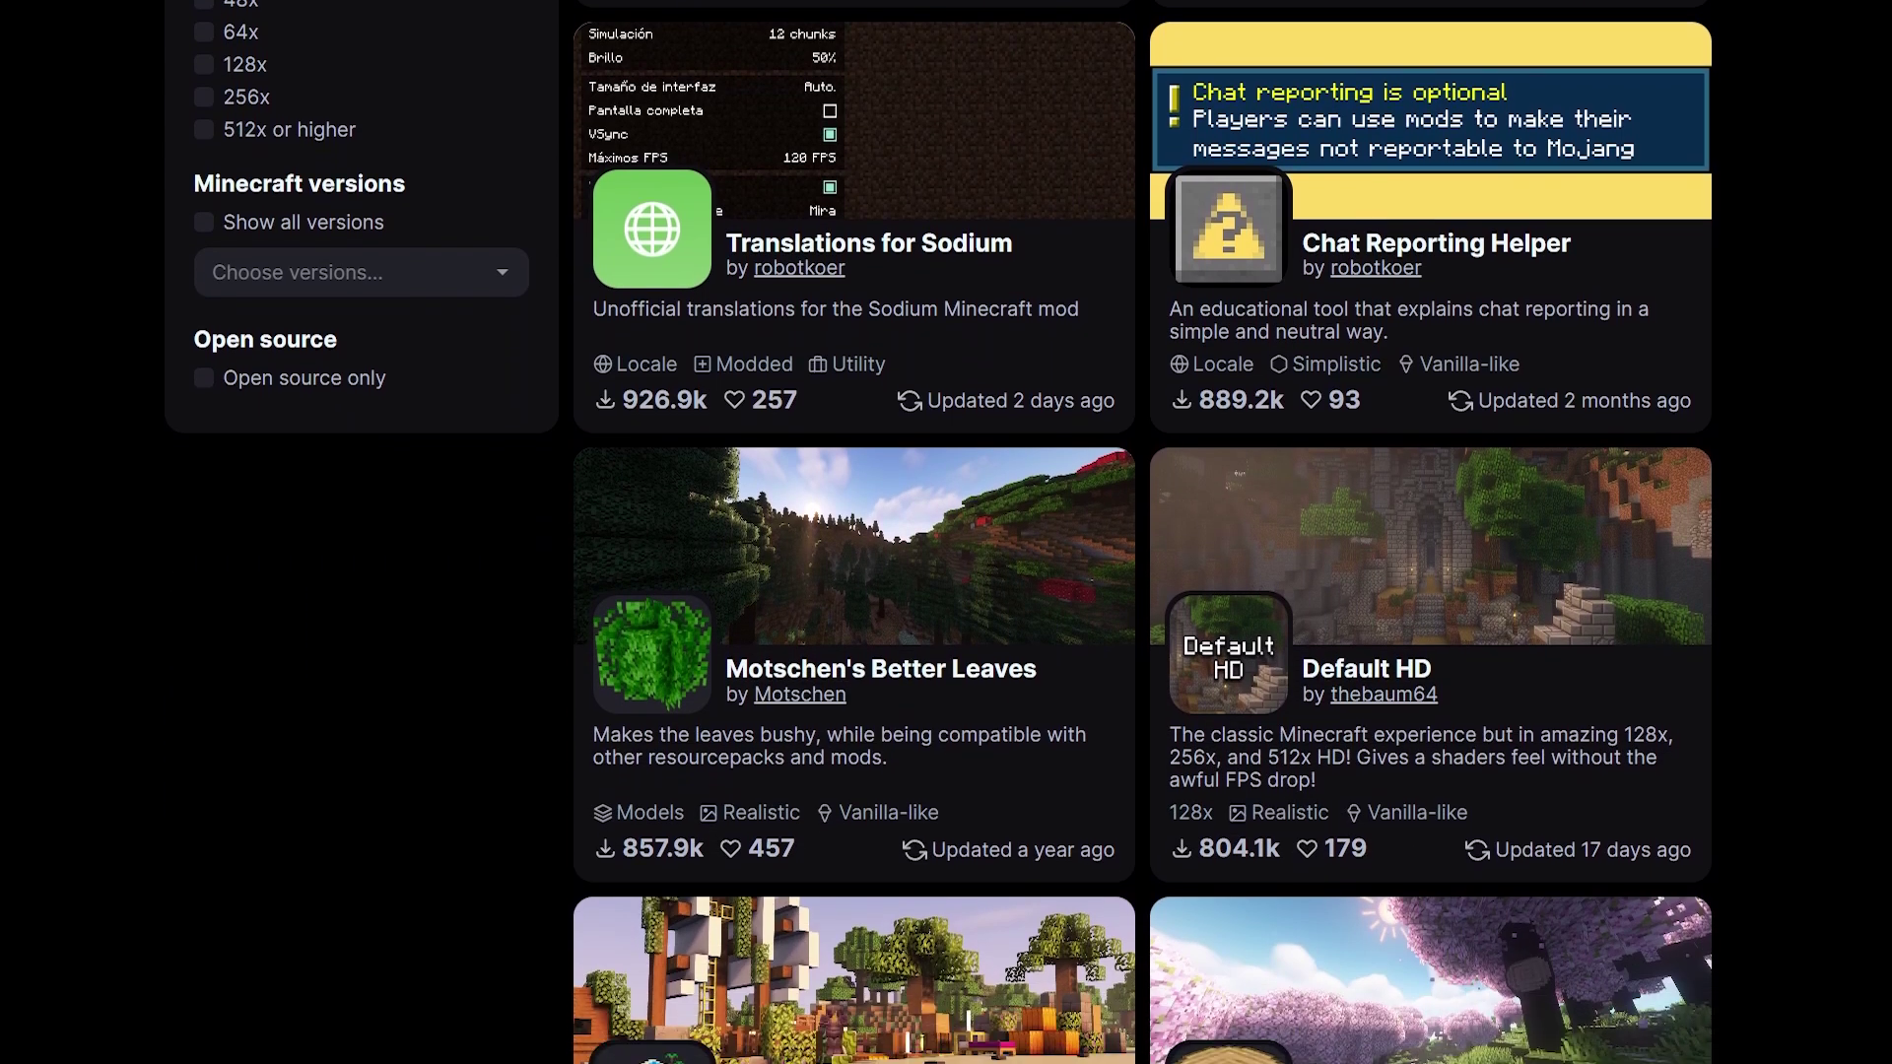
scroll(936, 532, down, 2)
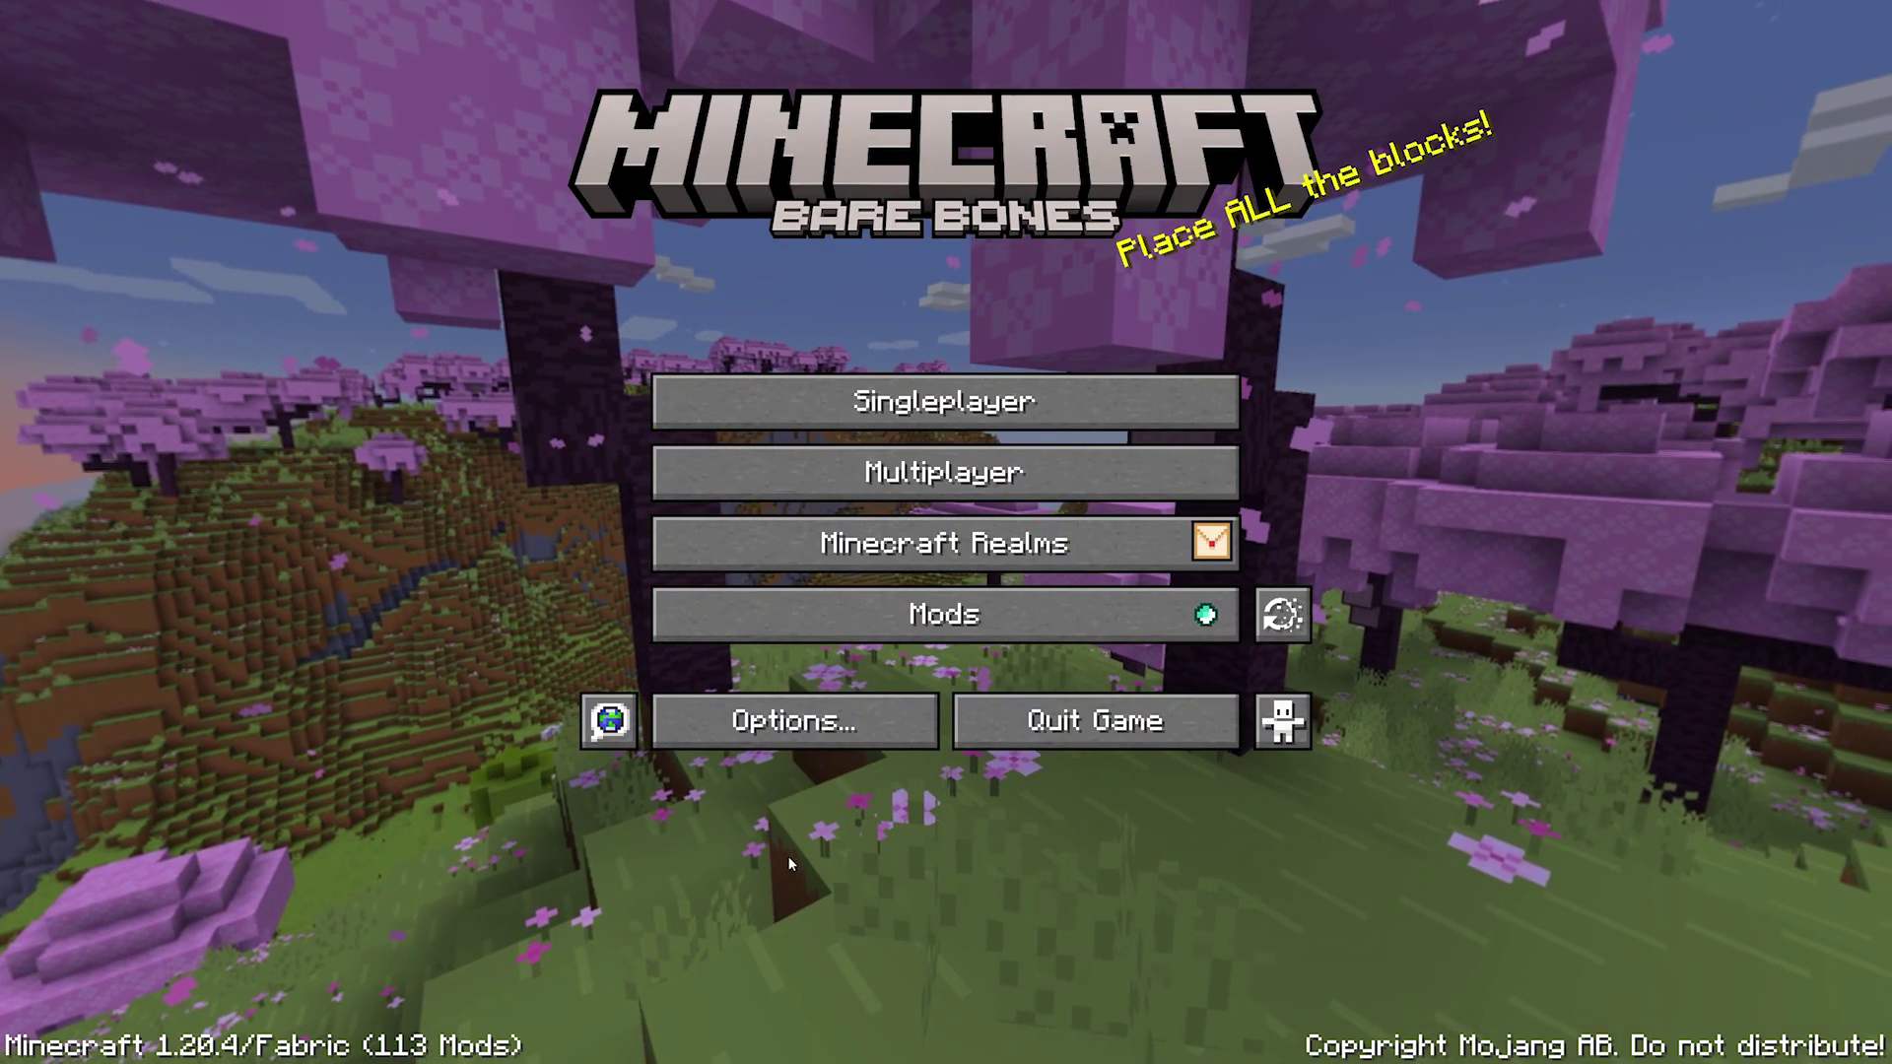
Step: Open Resource Packs from Options and check installed packs for updates, finding 0 available
click(706, 724)
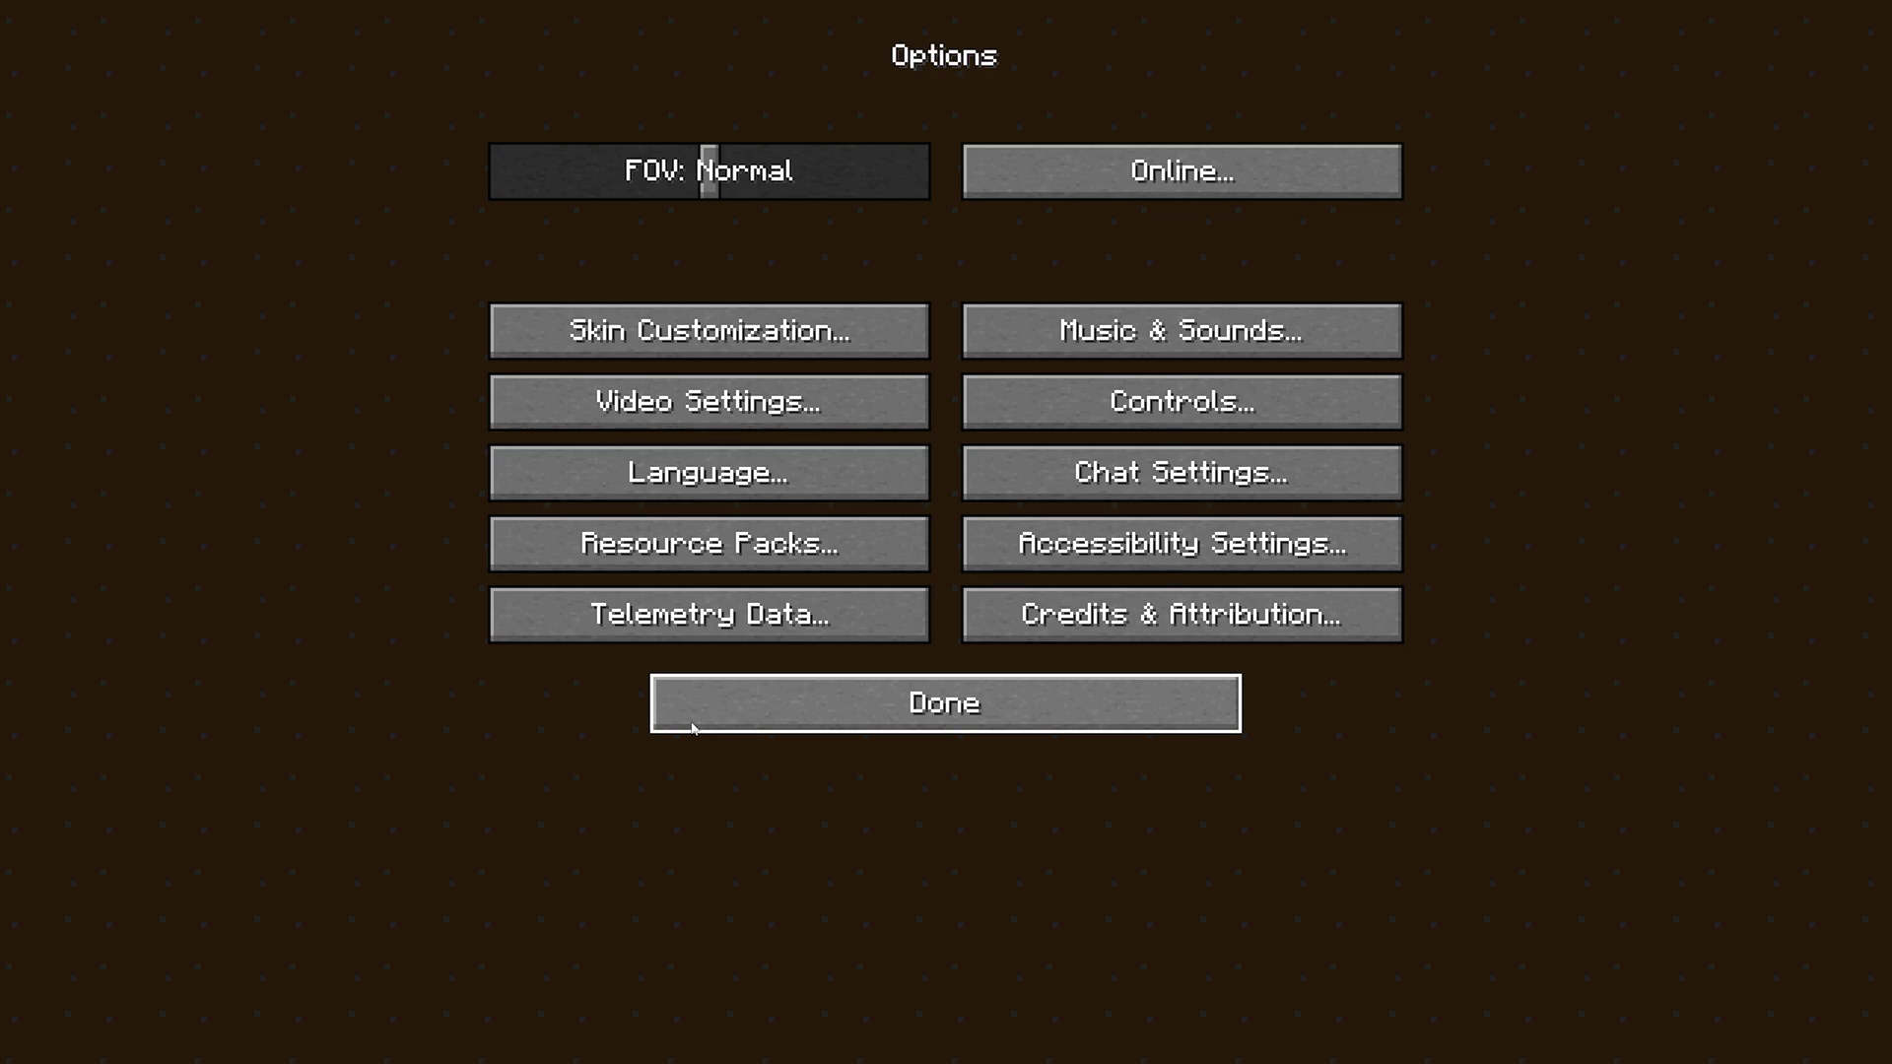
click(594, 545)
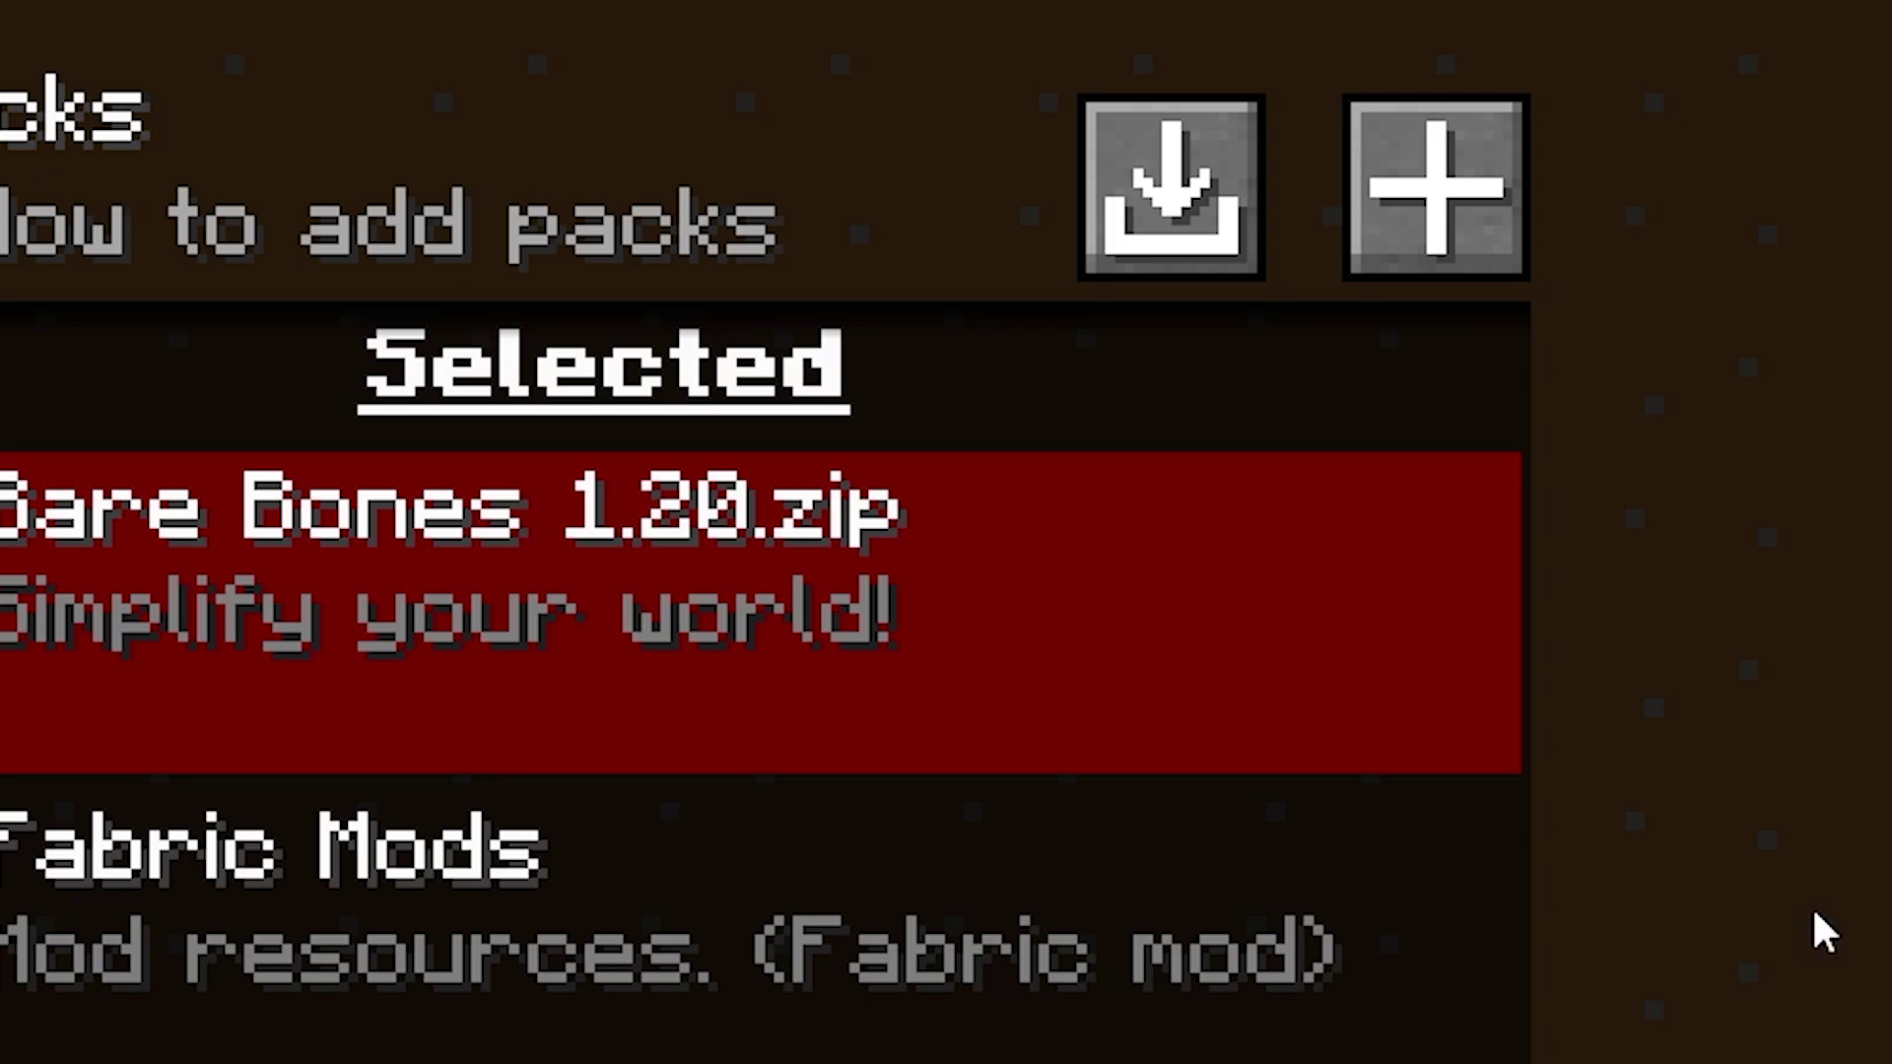
click(1197, 222)
Step: Open the in-game browser for adding new resource packs from Select Resource Packs
click(1507, 209)
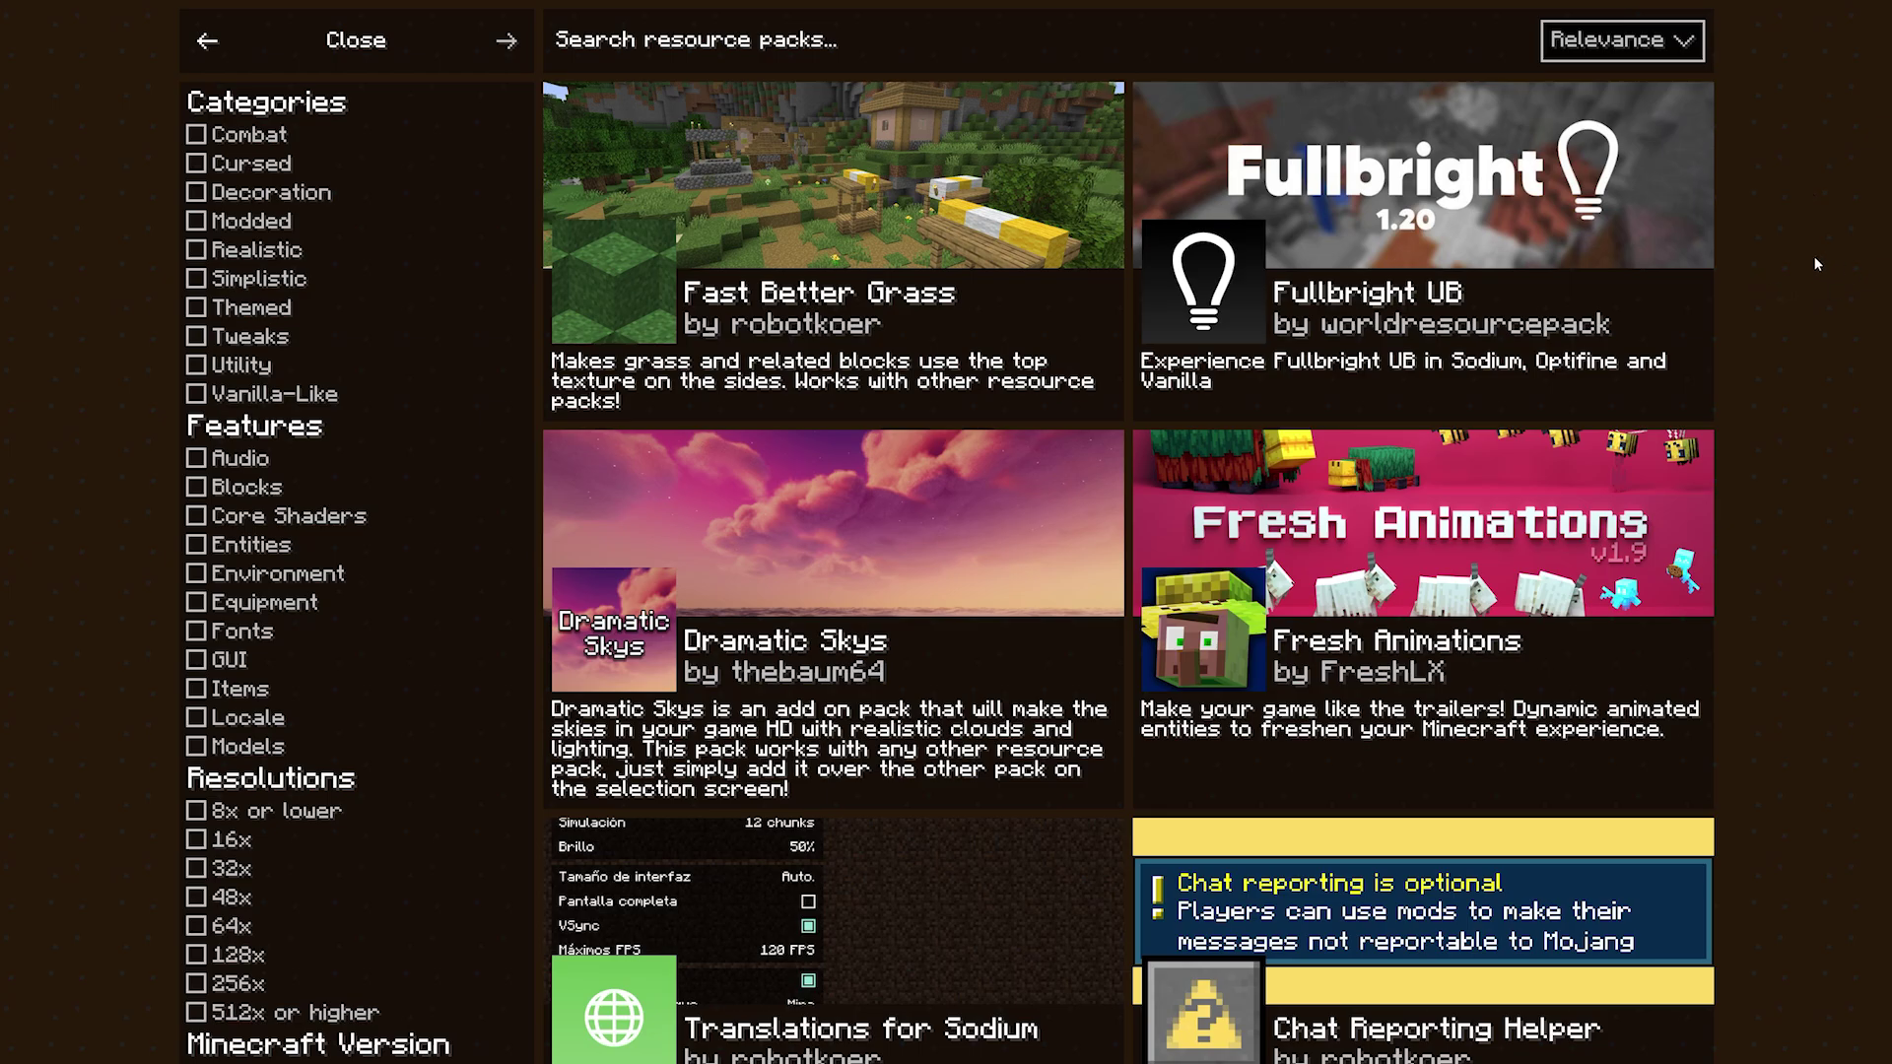
Step: Scroll through the pack grid and filter the browser to the Vanilla-Like category
scroll(1622, 363, down, 10)
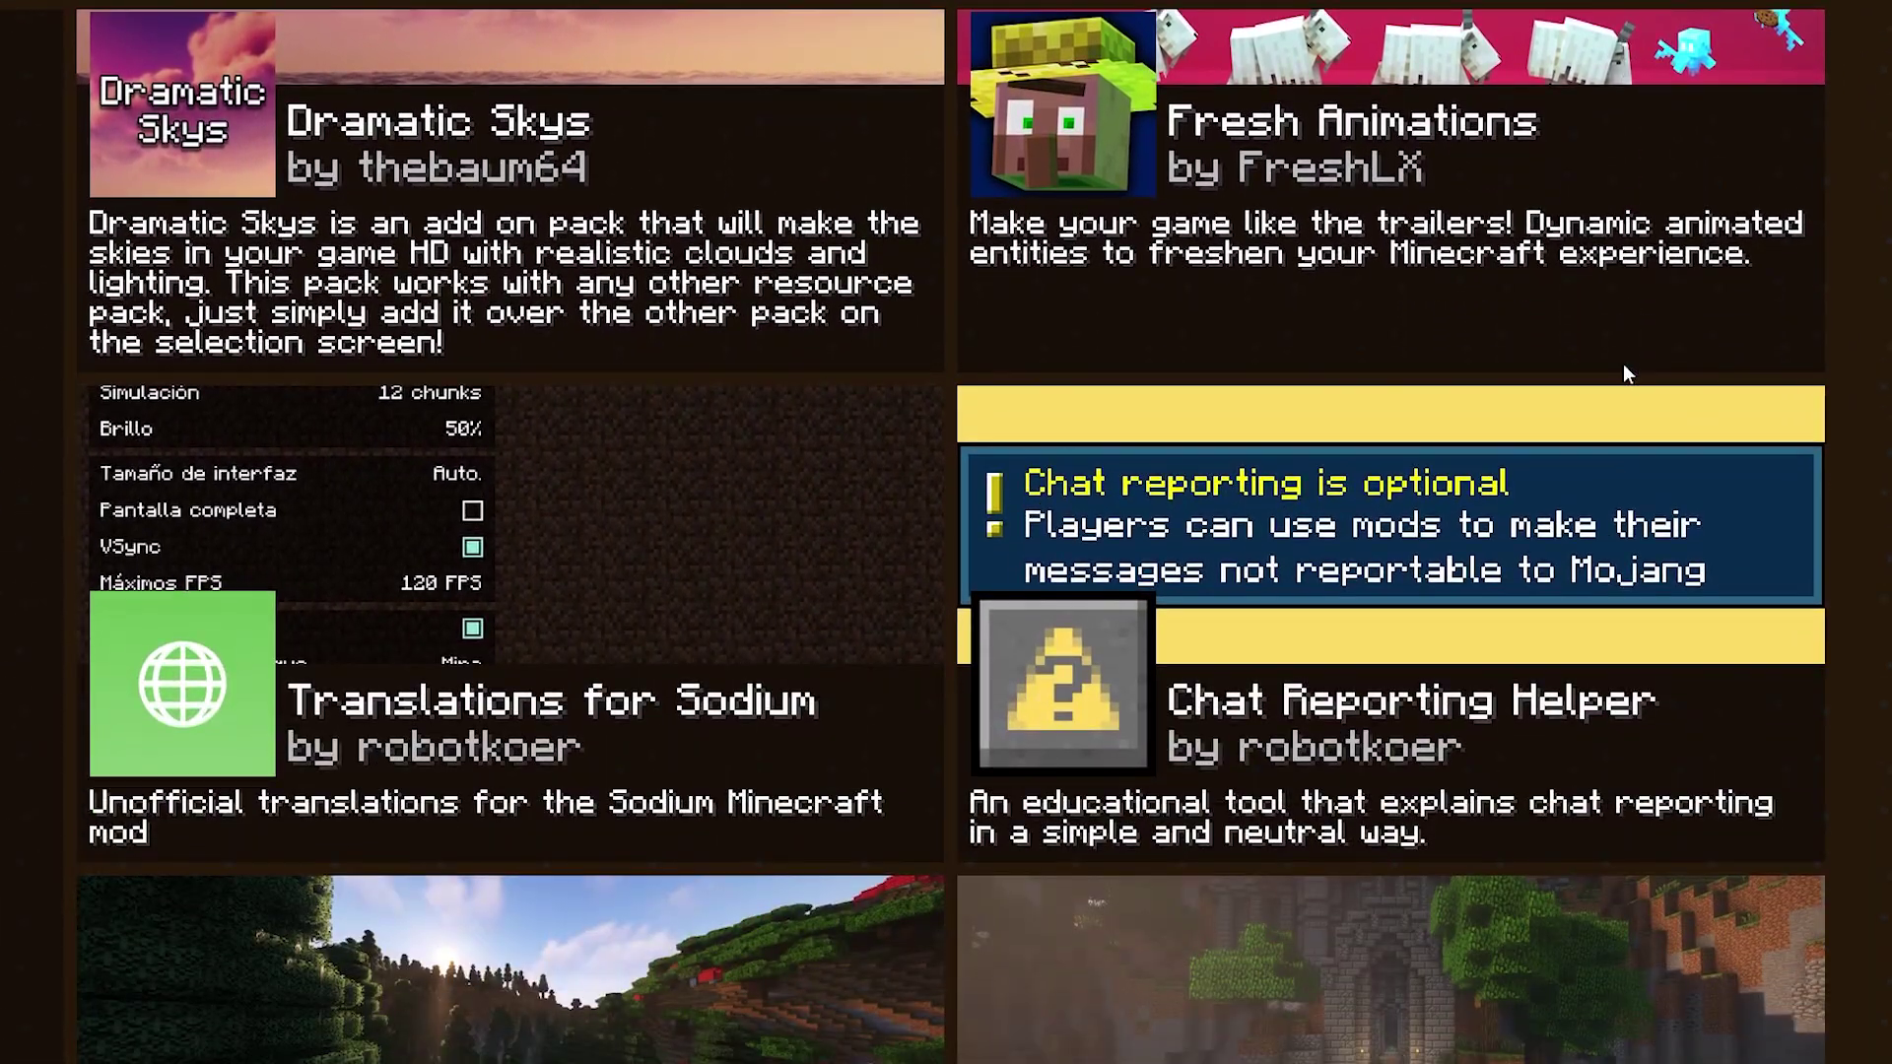
scroll(1623, 363, down, 5)
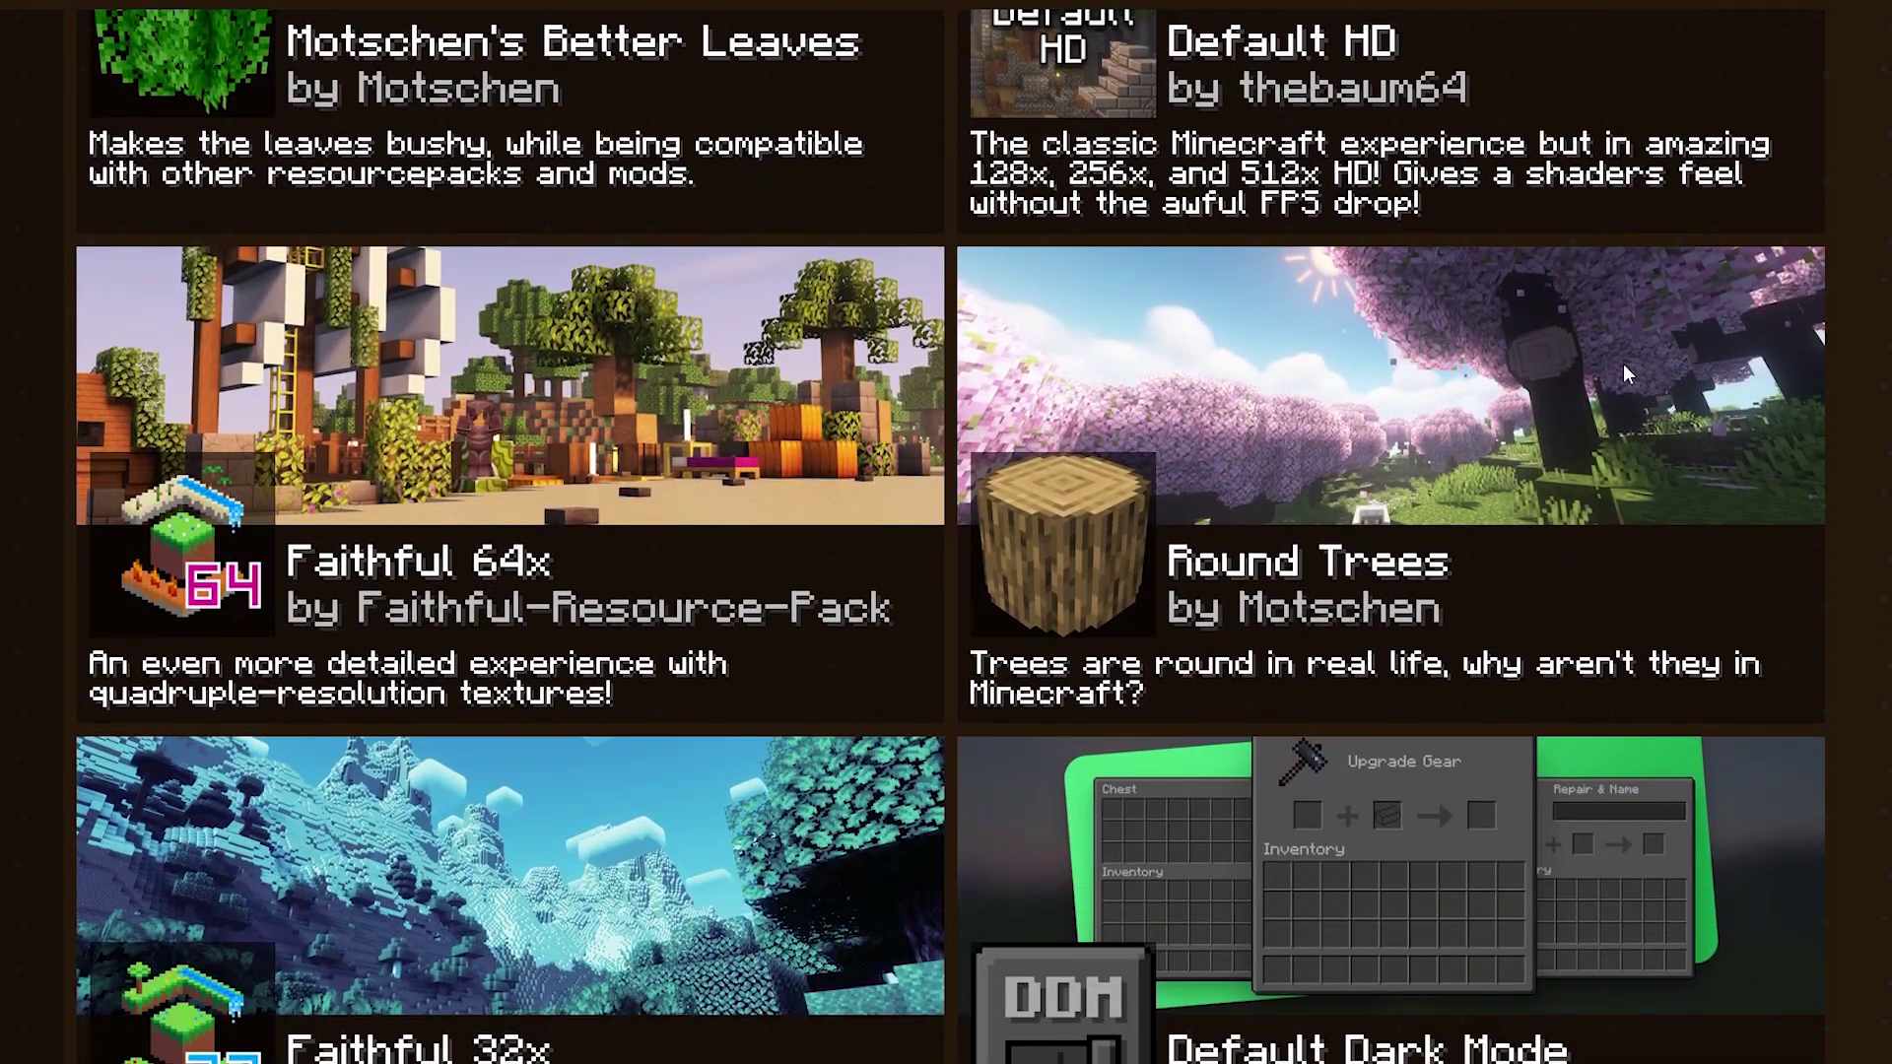
scroll(1623, 364, up, 1)
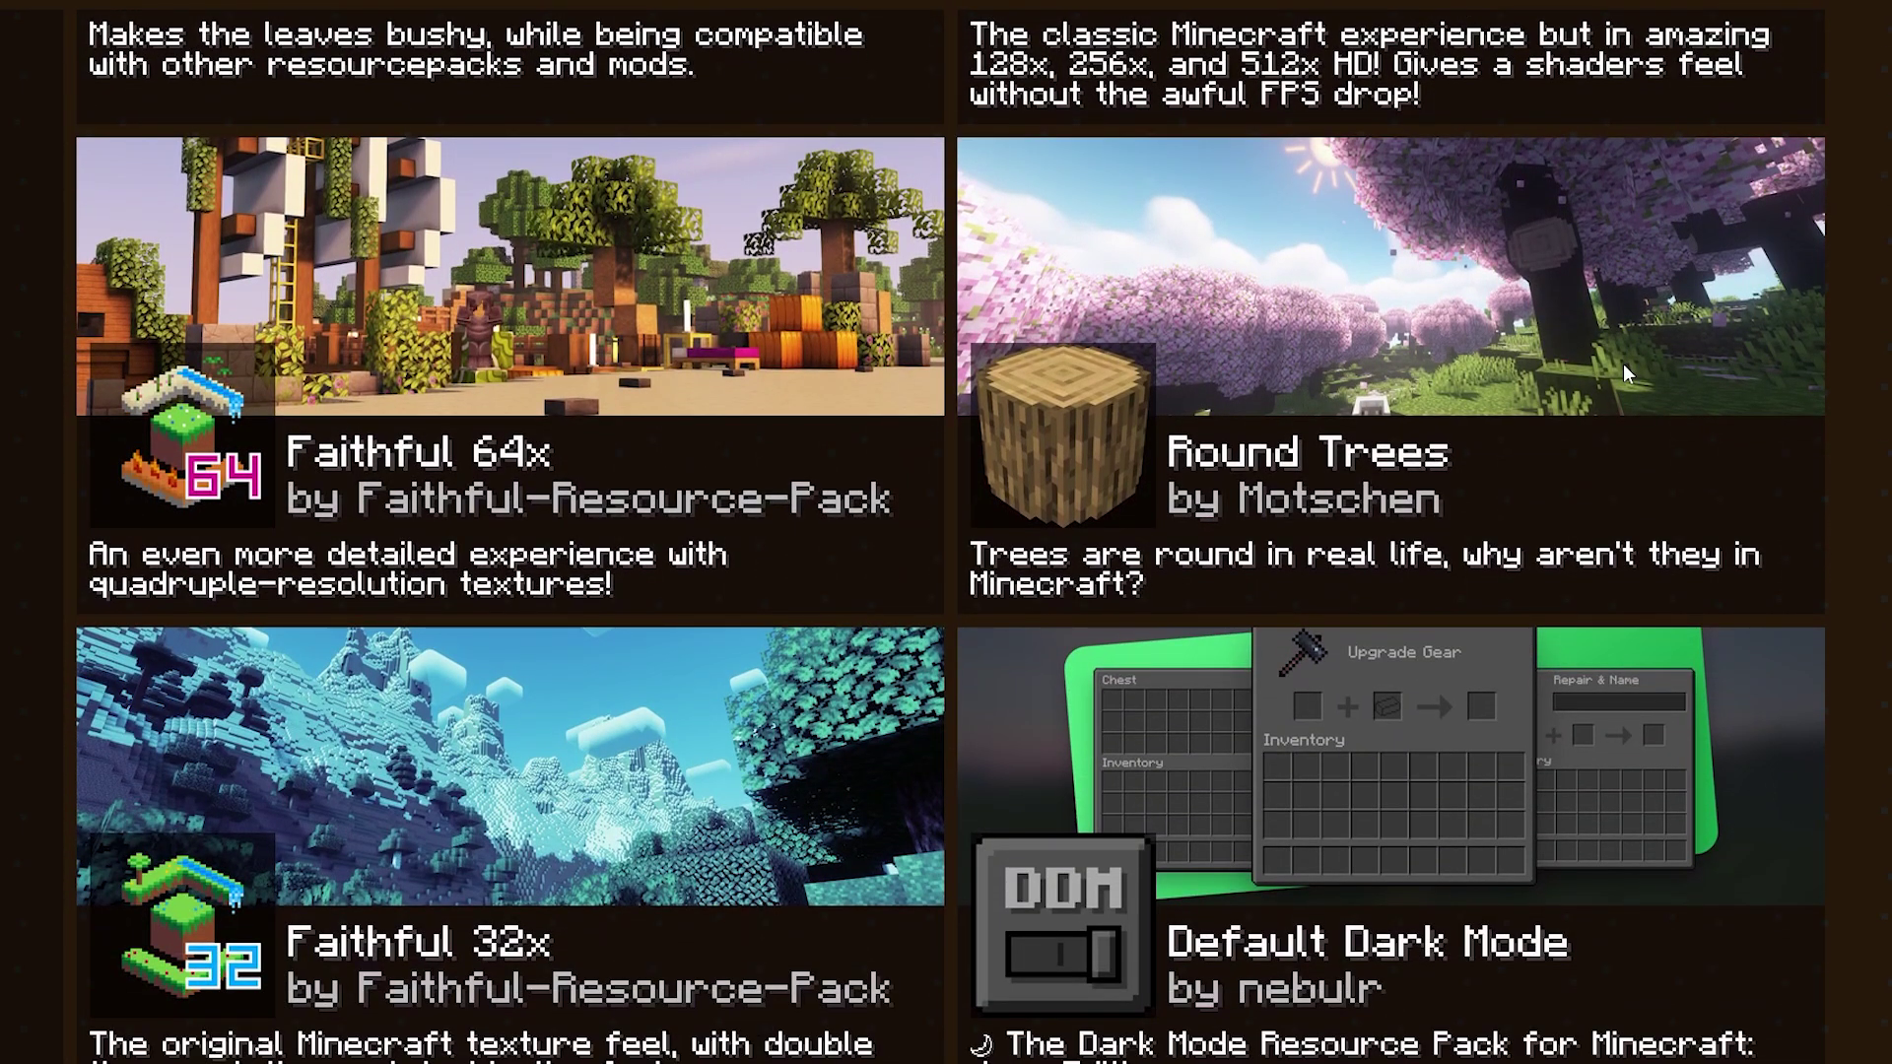
scroll(1623, 364, down, 5)
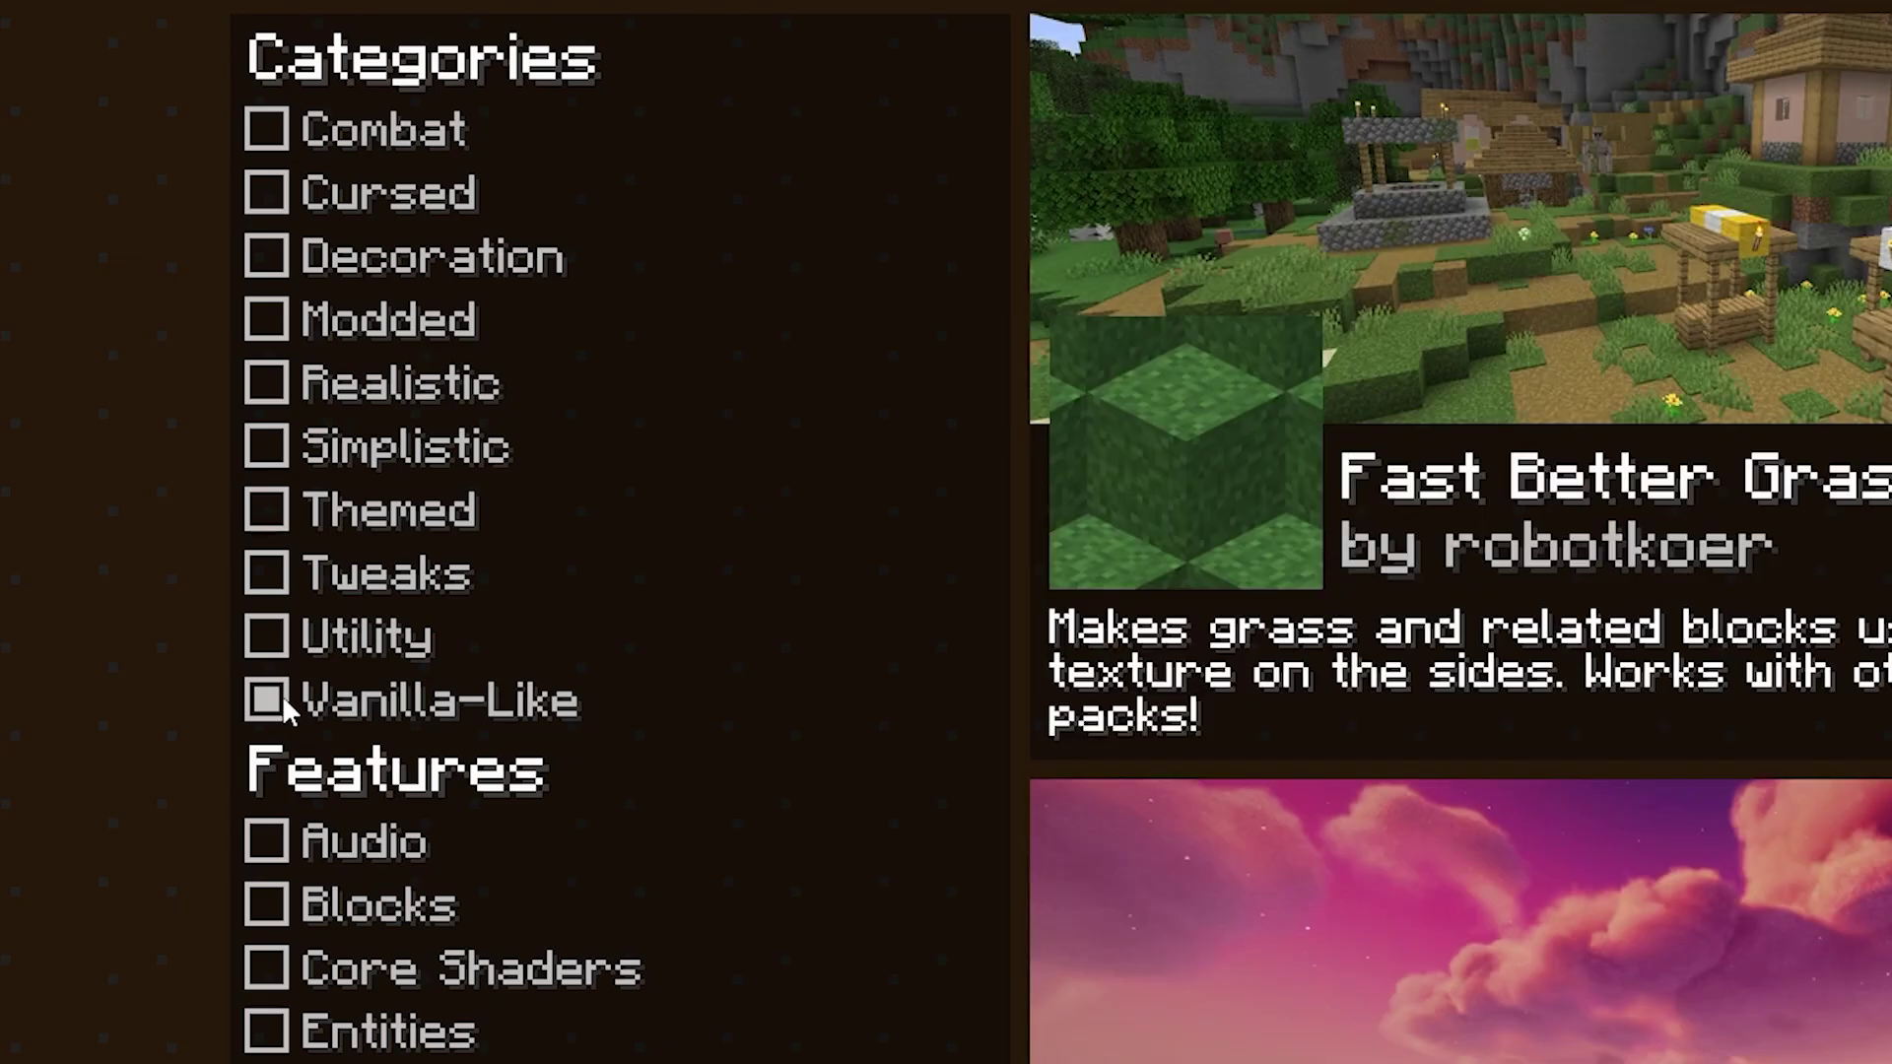
Step: Set the version filter to 1.20.4 and search the pack browser for 'bare bones'
scroll(285, 707, down, 10)
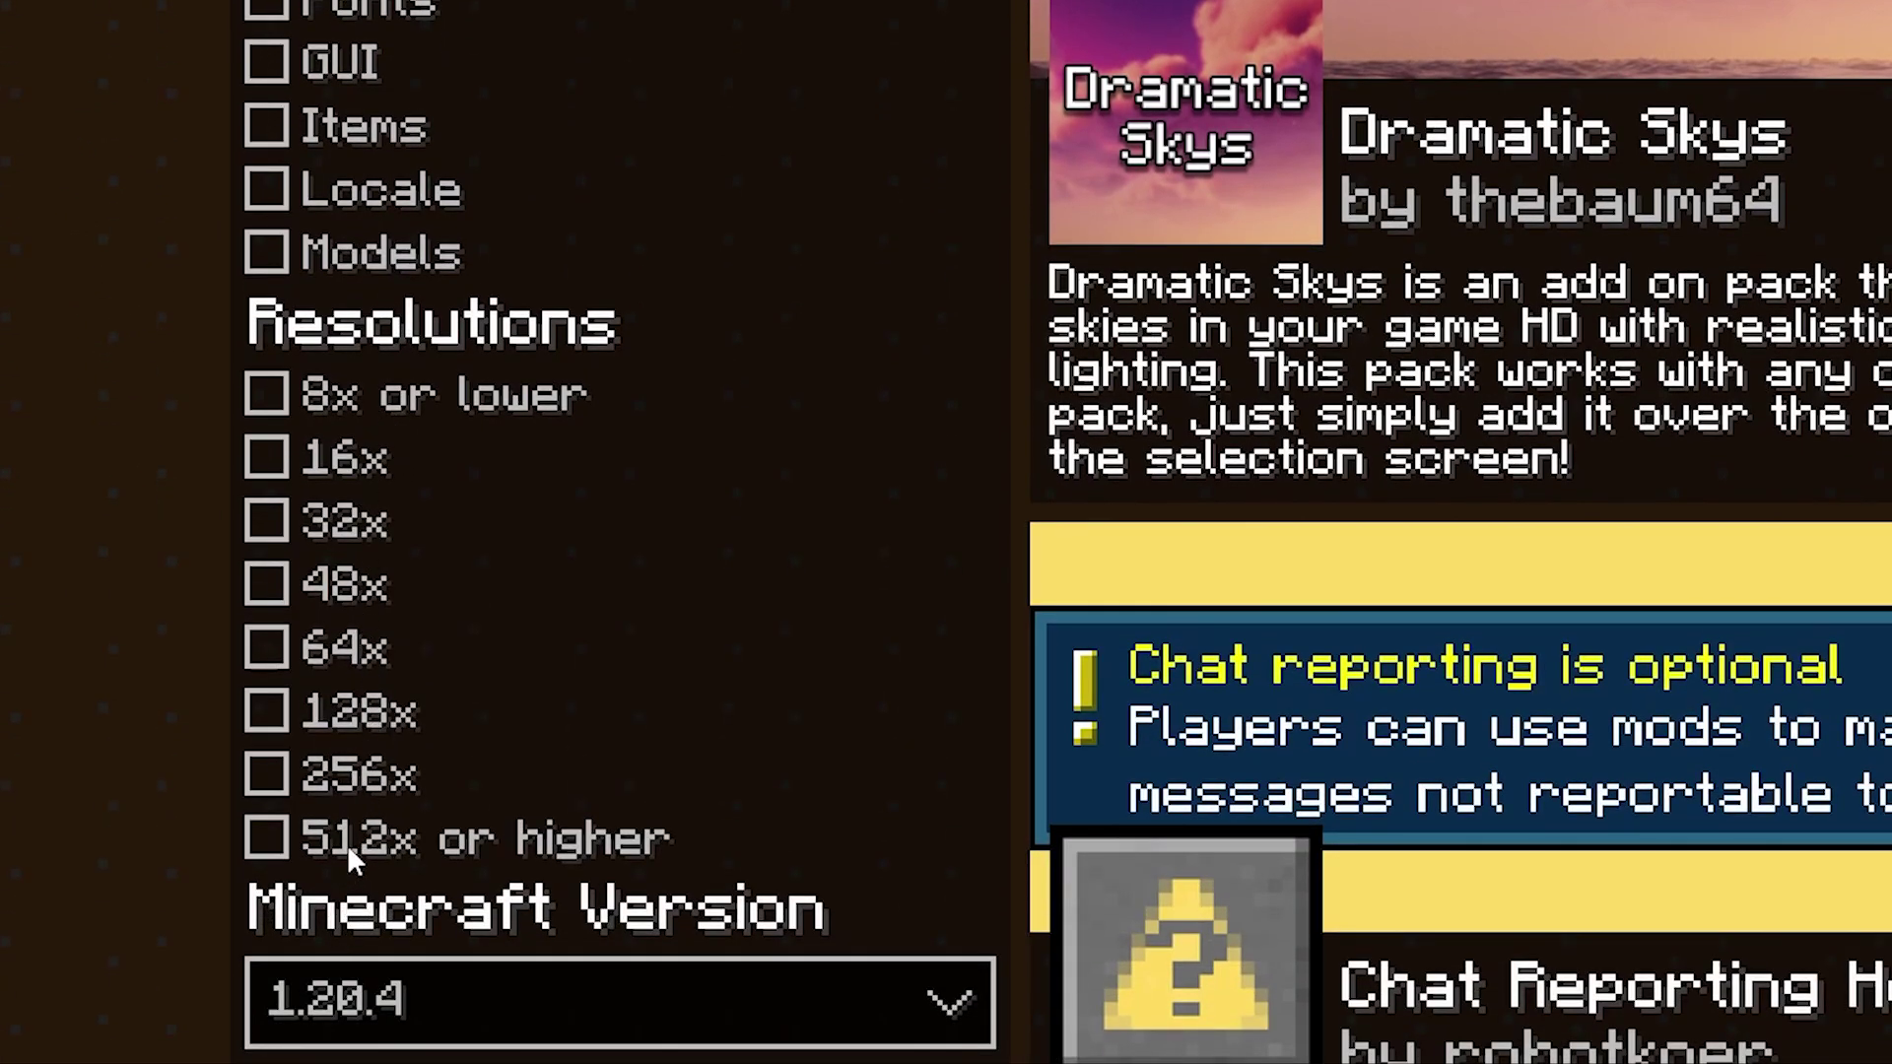
click(812, 1024)
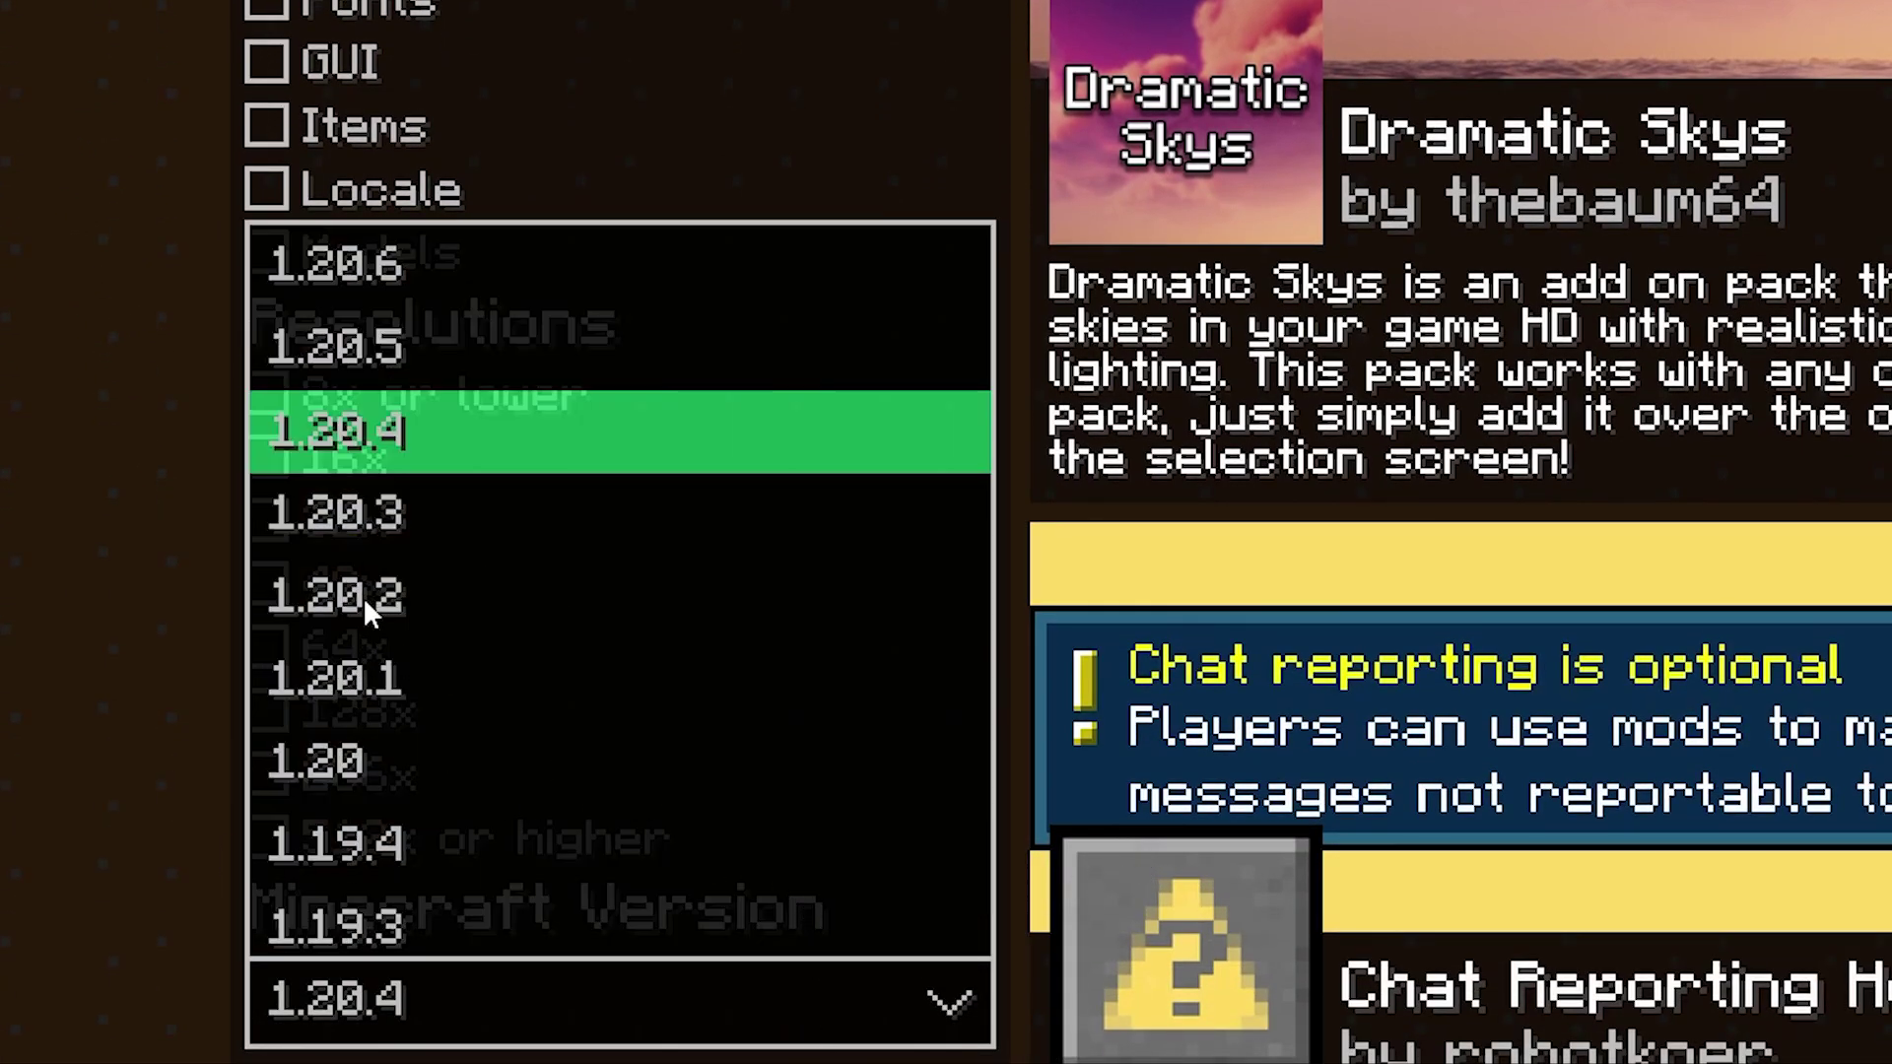
click(258, 429)
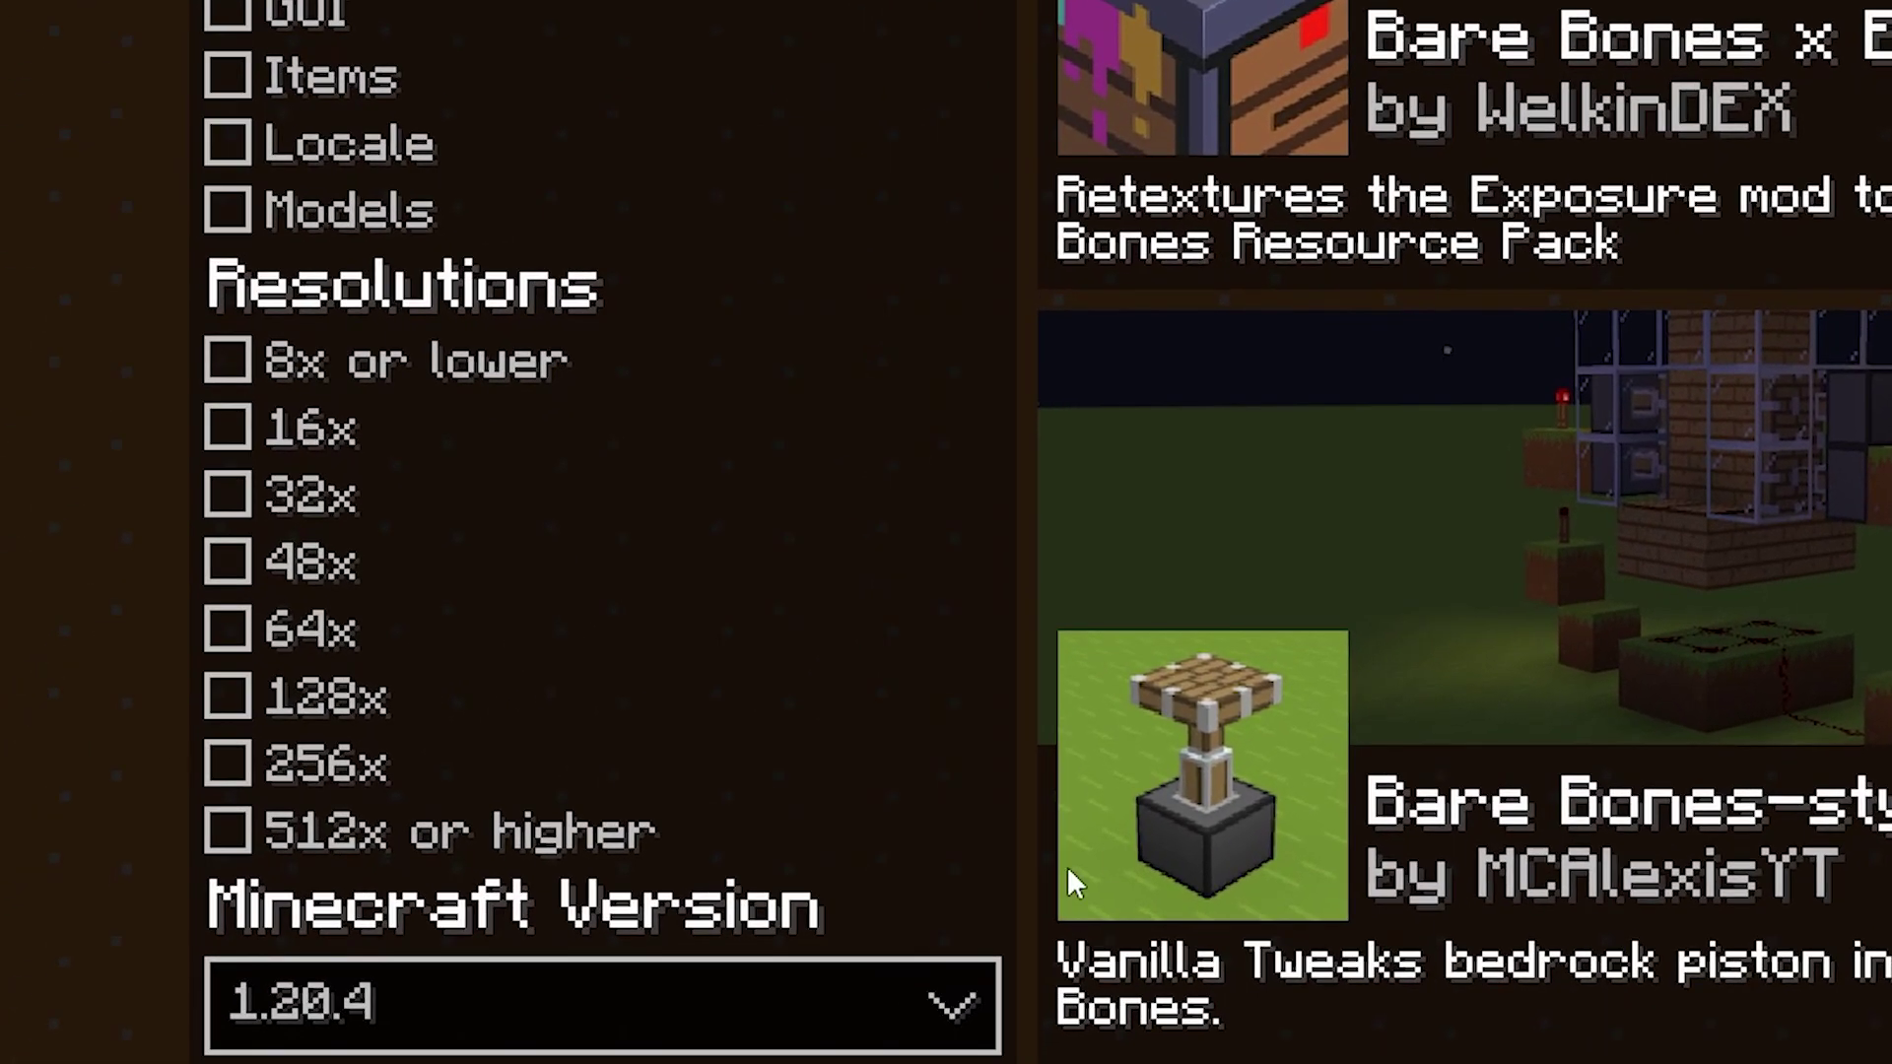
Step: Add 1.20 to the version filter, then clear the 'bare bones' search
click(861, 996)
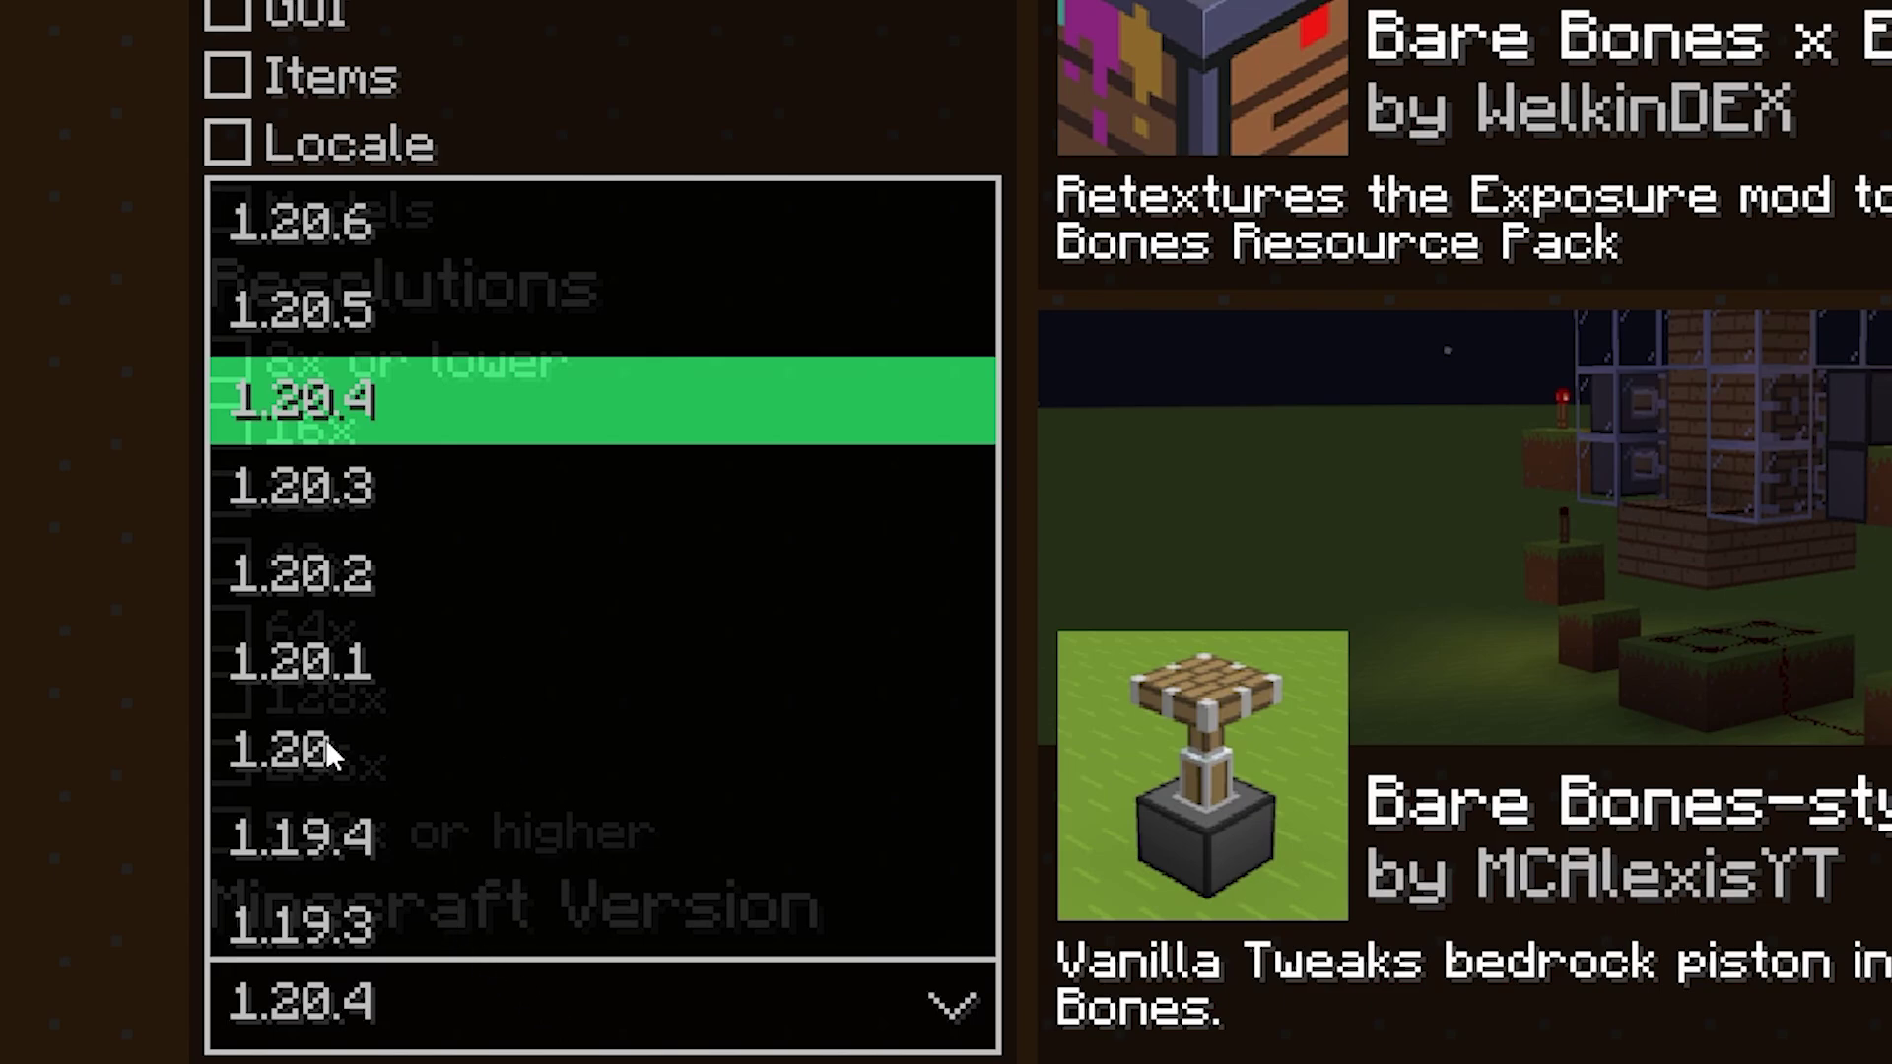
click(389, 745)
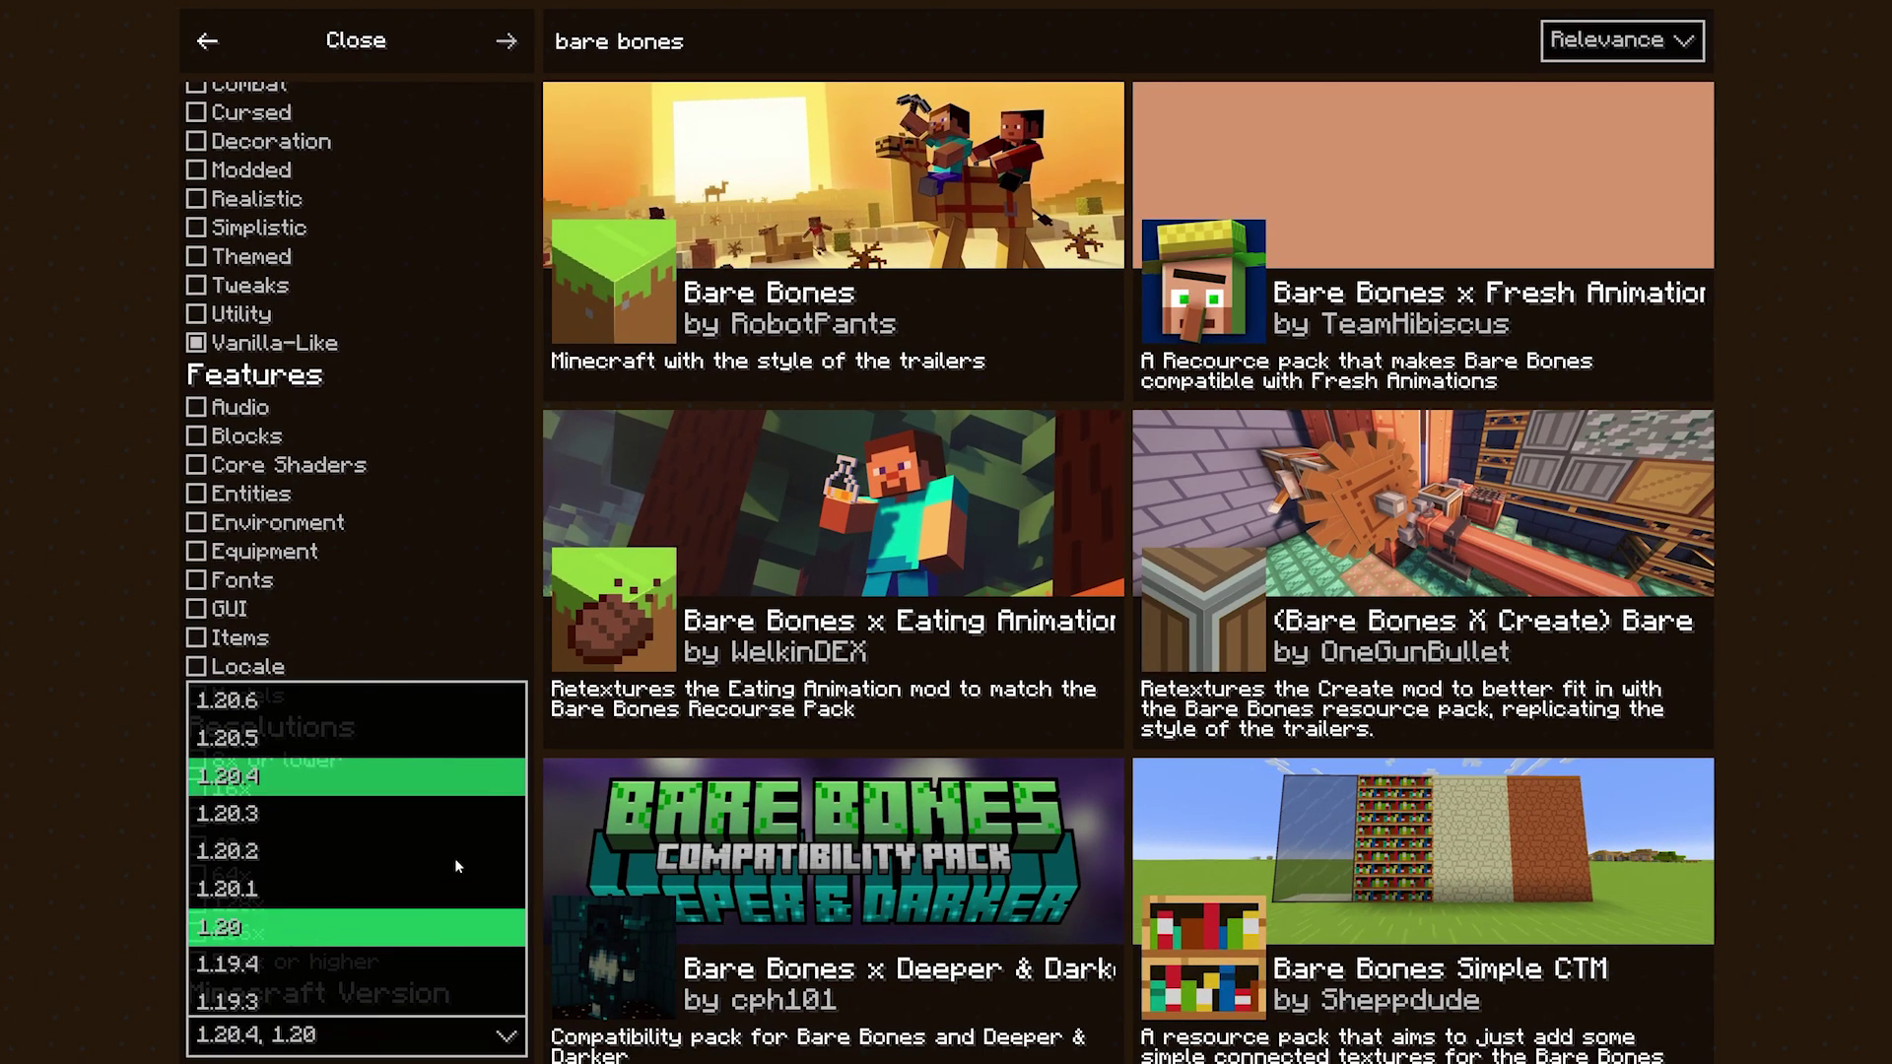
click(384, 1042)
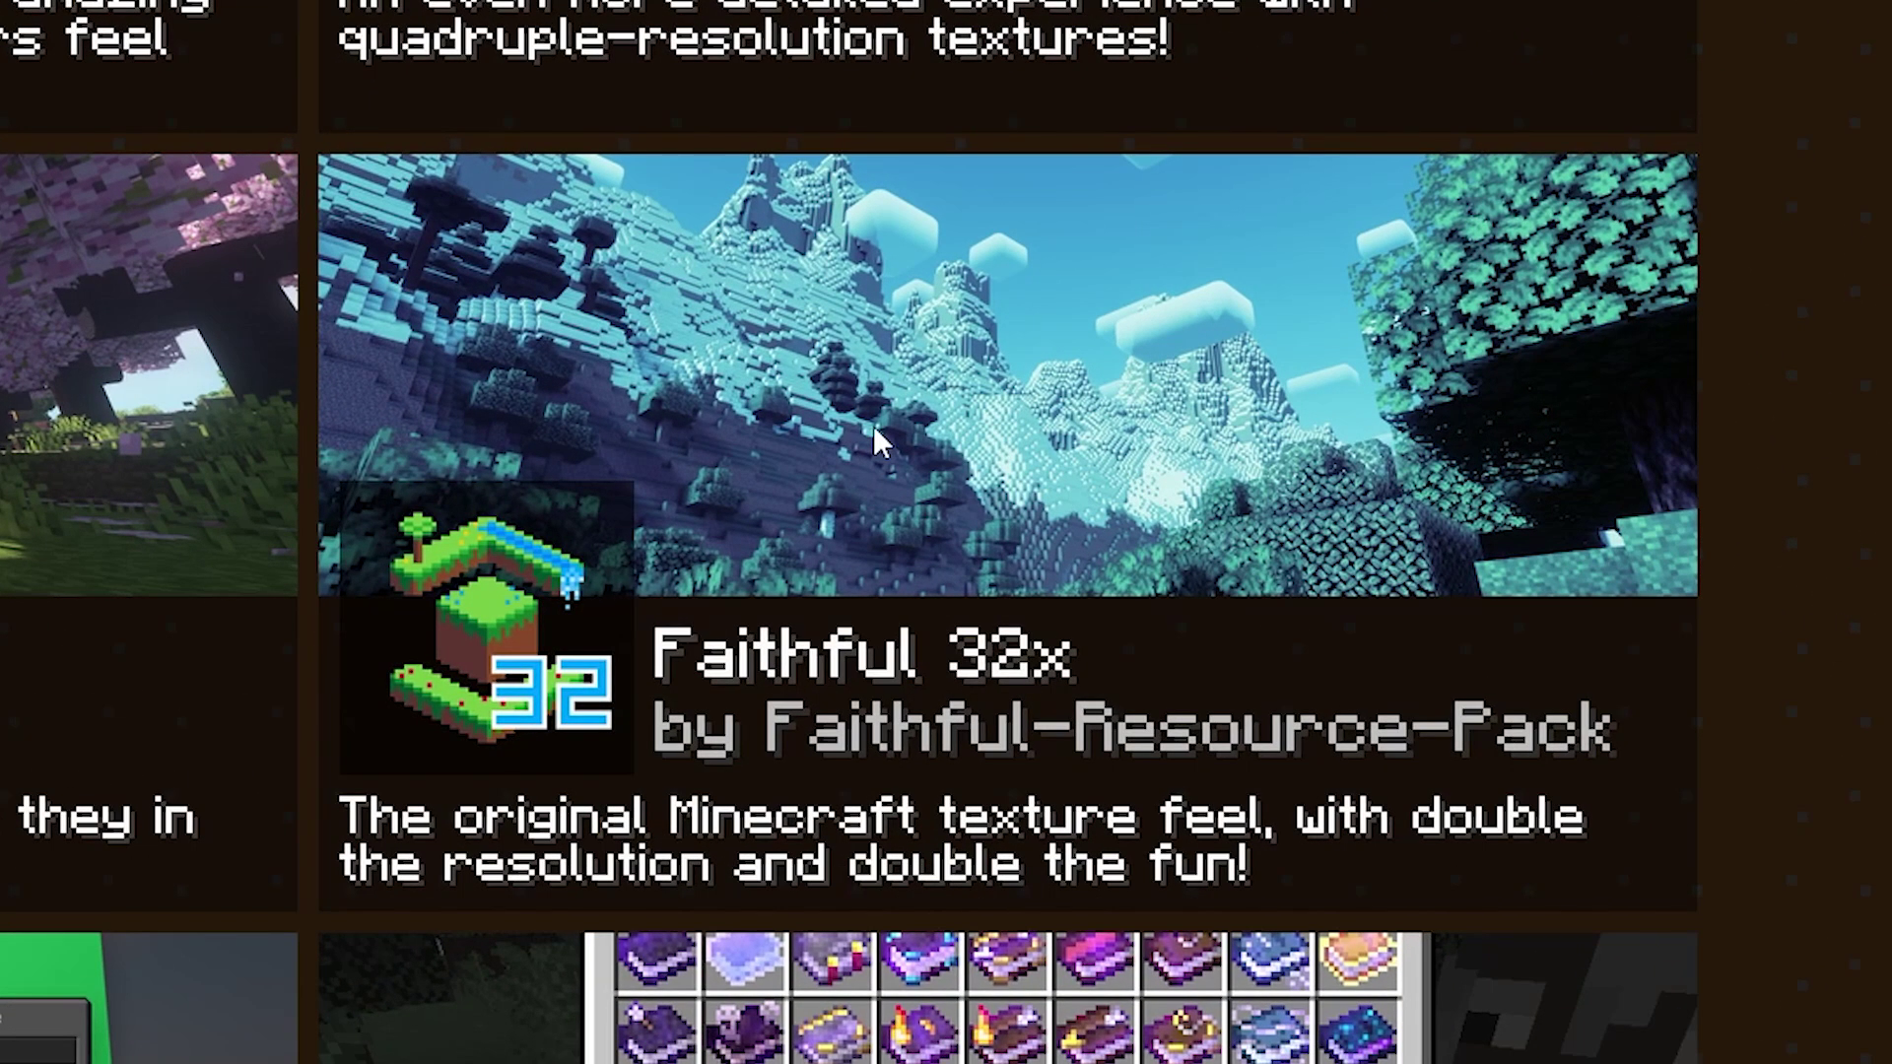
Step: Look over Faithful 32x's details and screenshot gallery, then open the Round Trees pack page
click(877, 443)
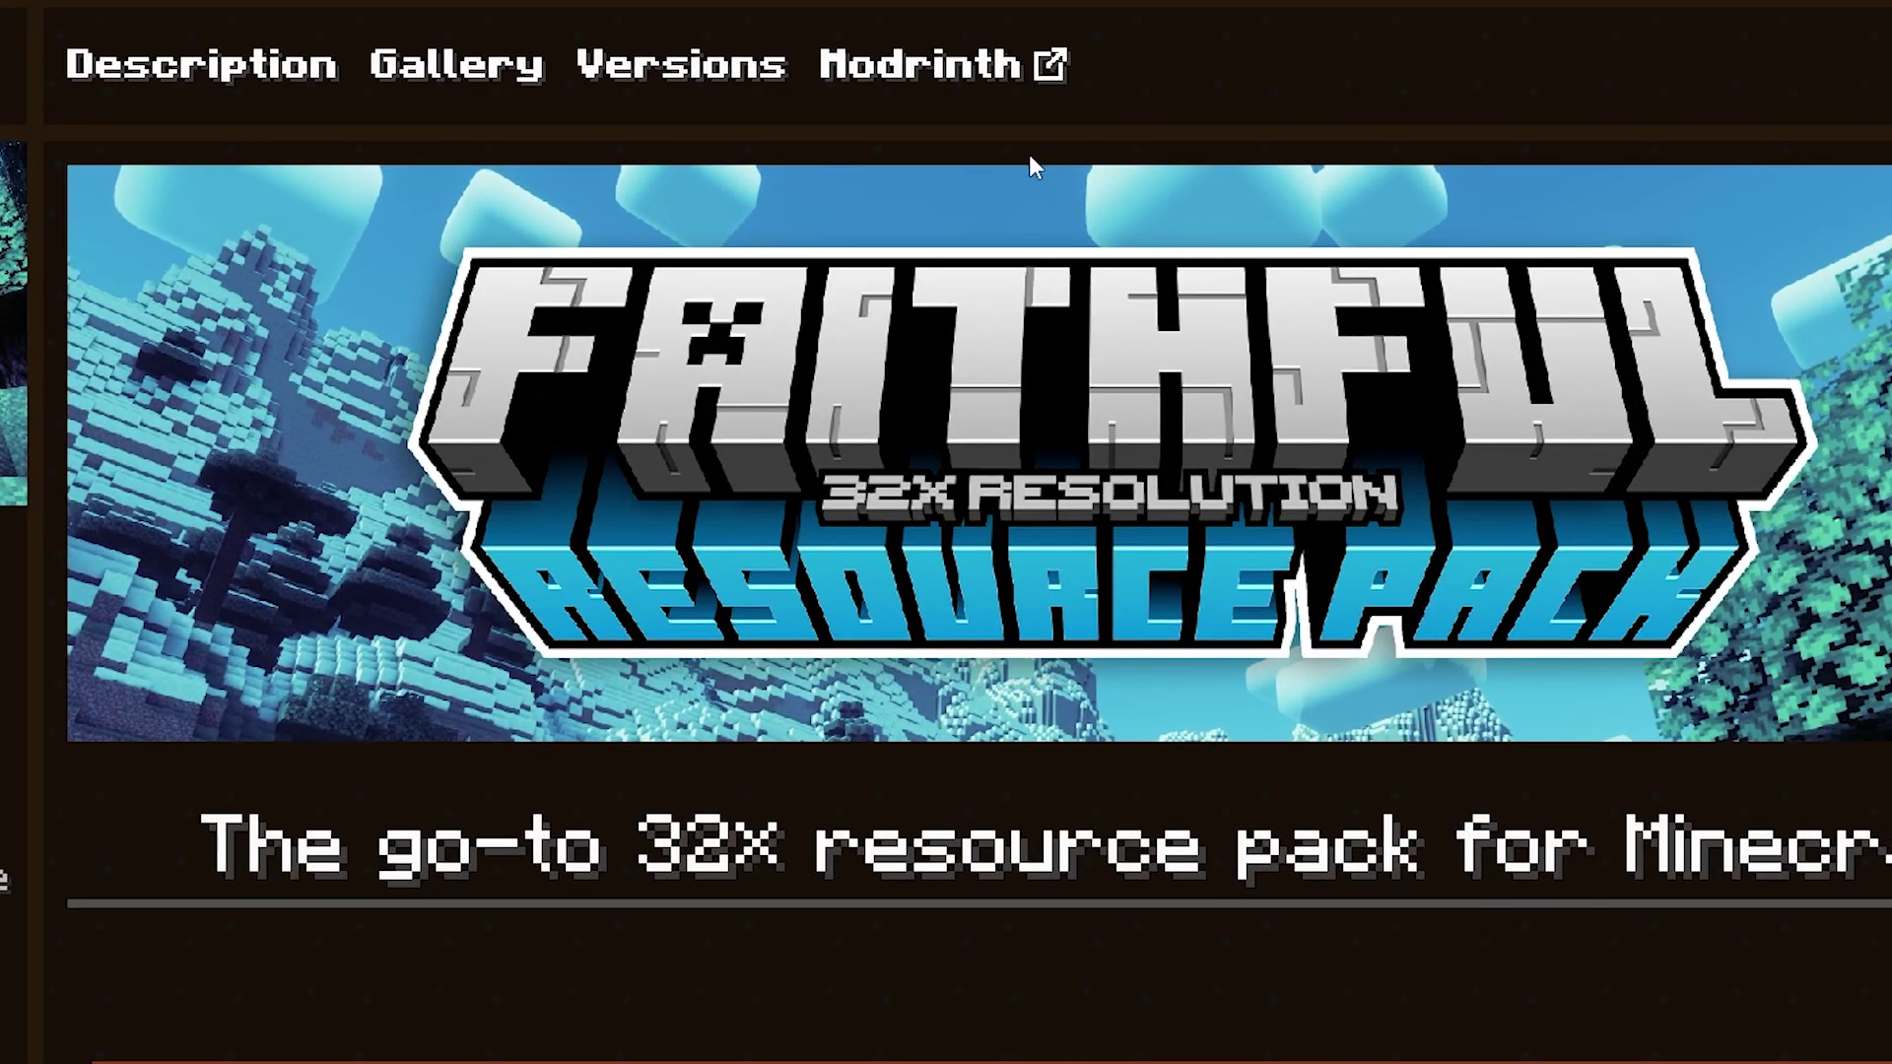
scroll(1429, 601, down, 5)
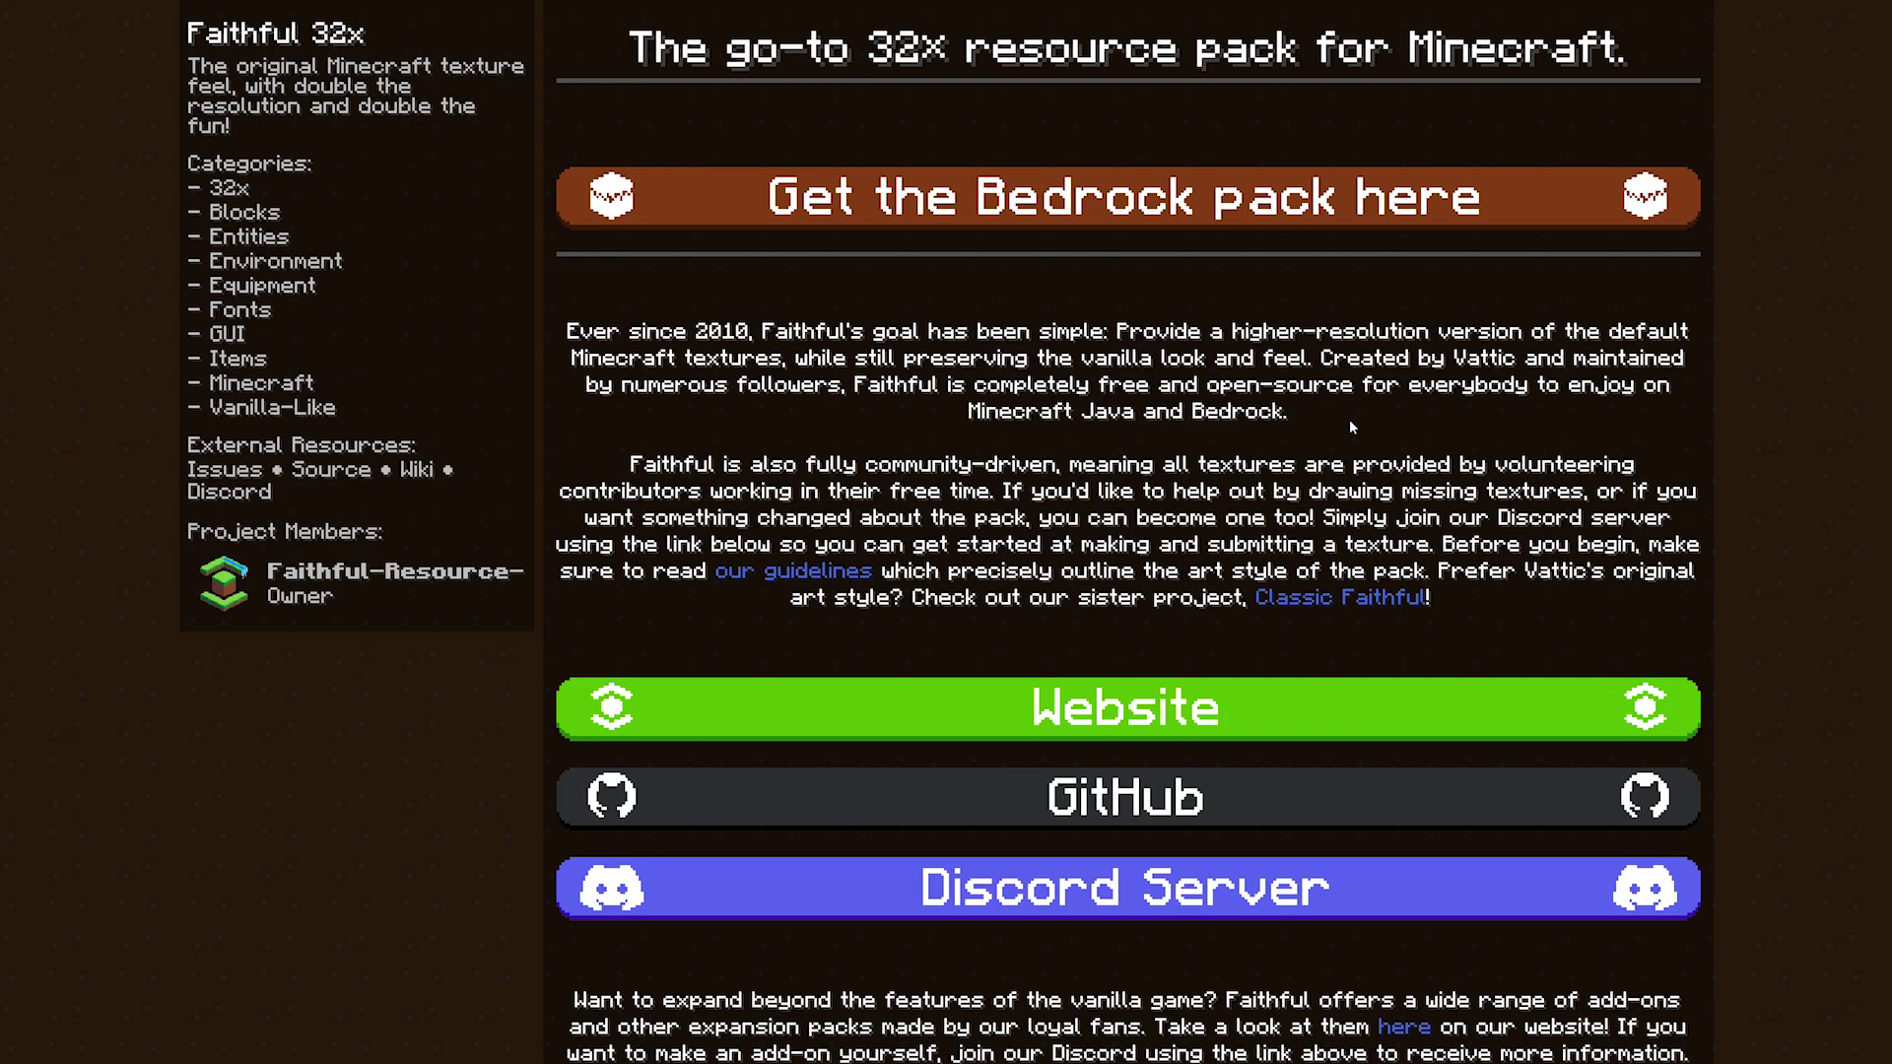
scroll(1350, 418, up, 5)
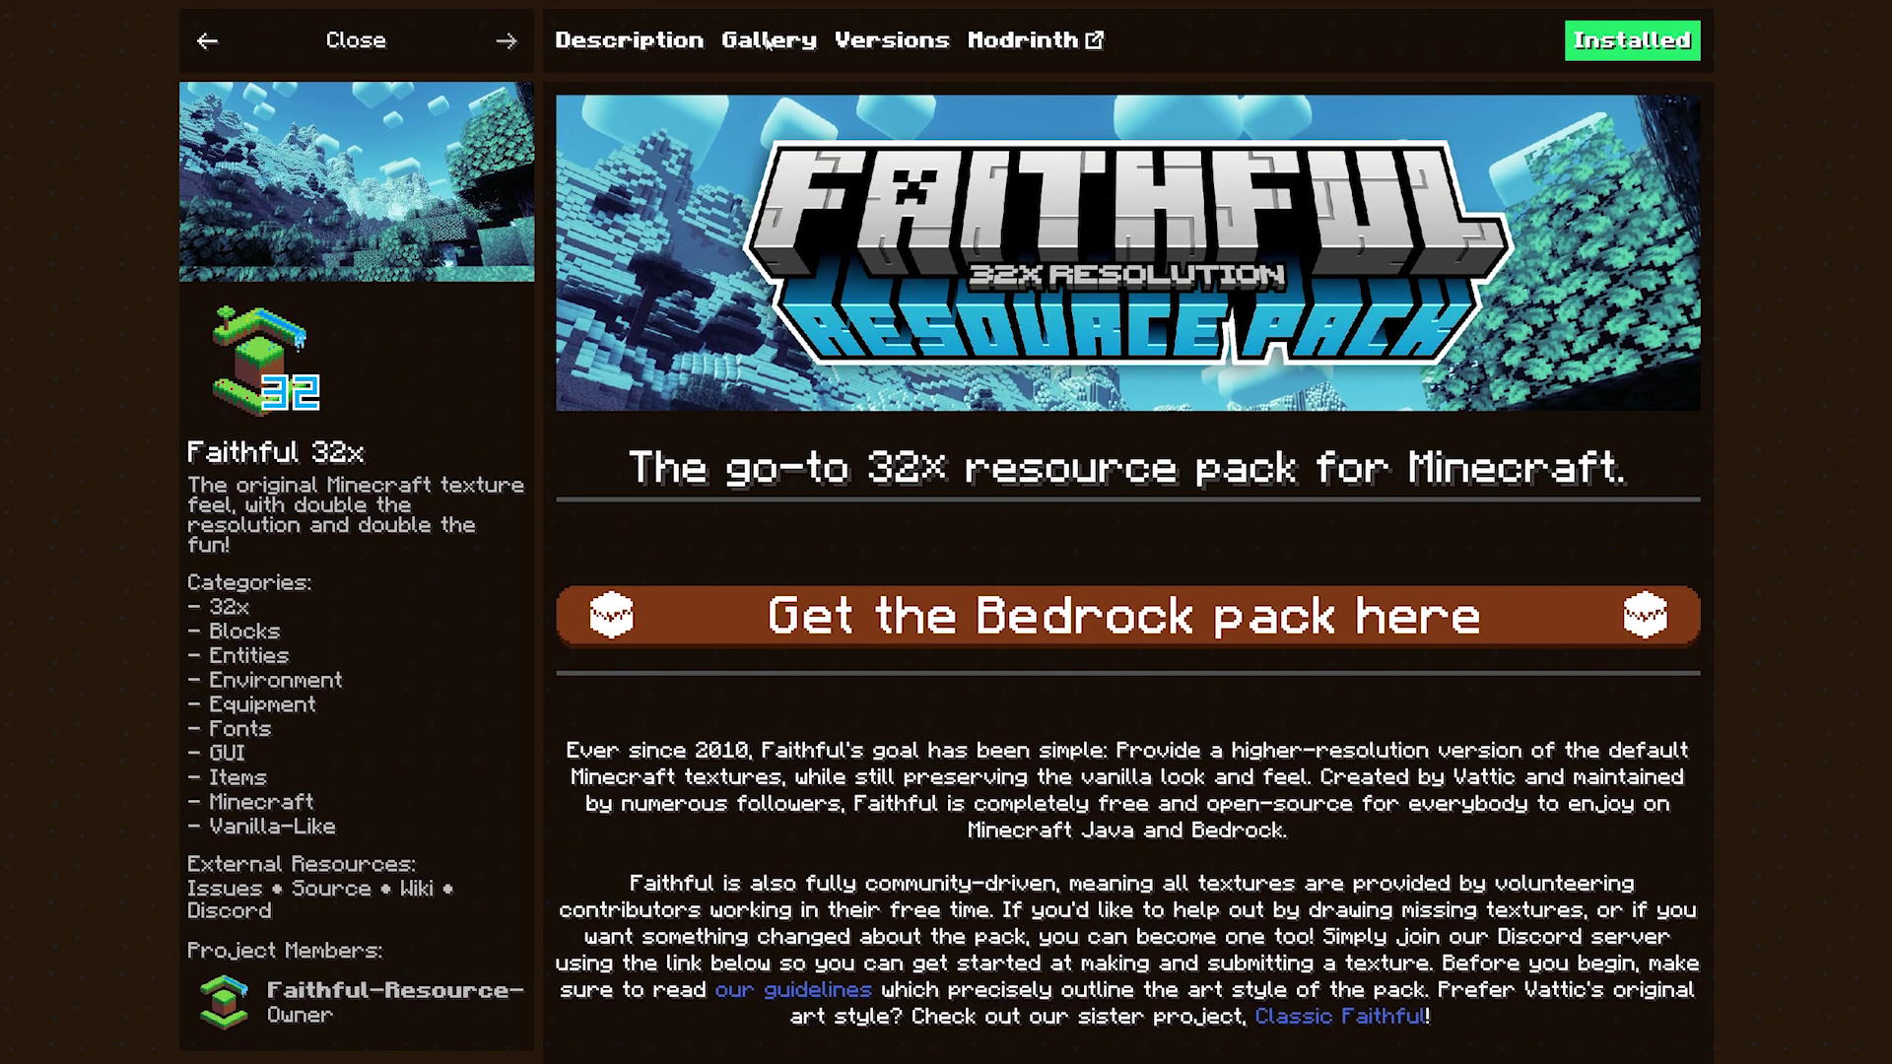
click(766, 41)
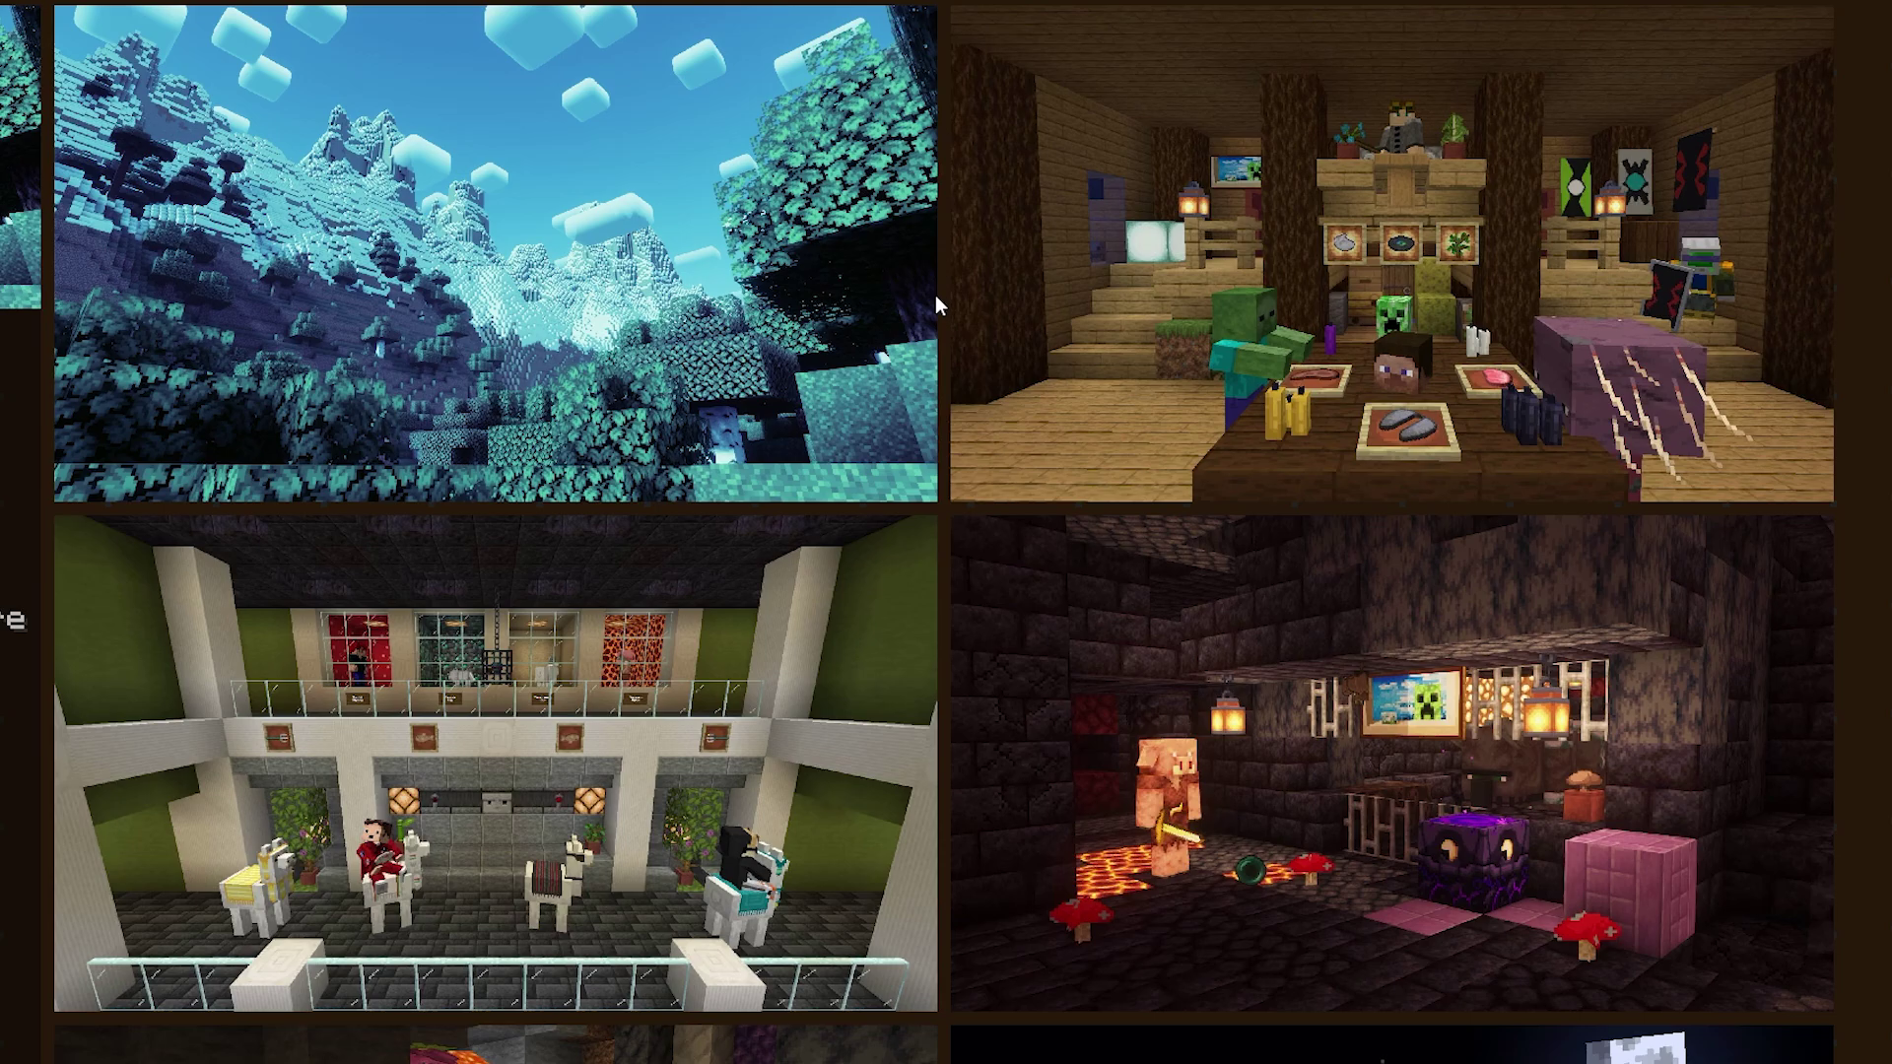
scroll(1086, 837, down, 5)
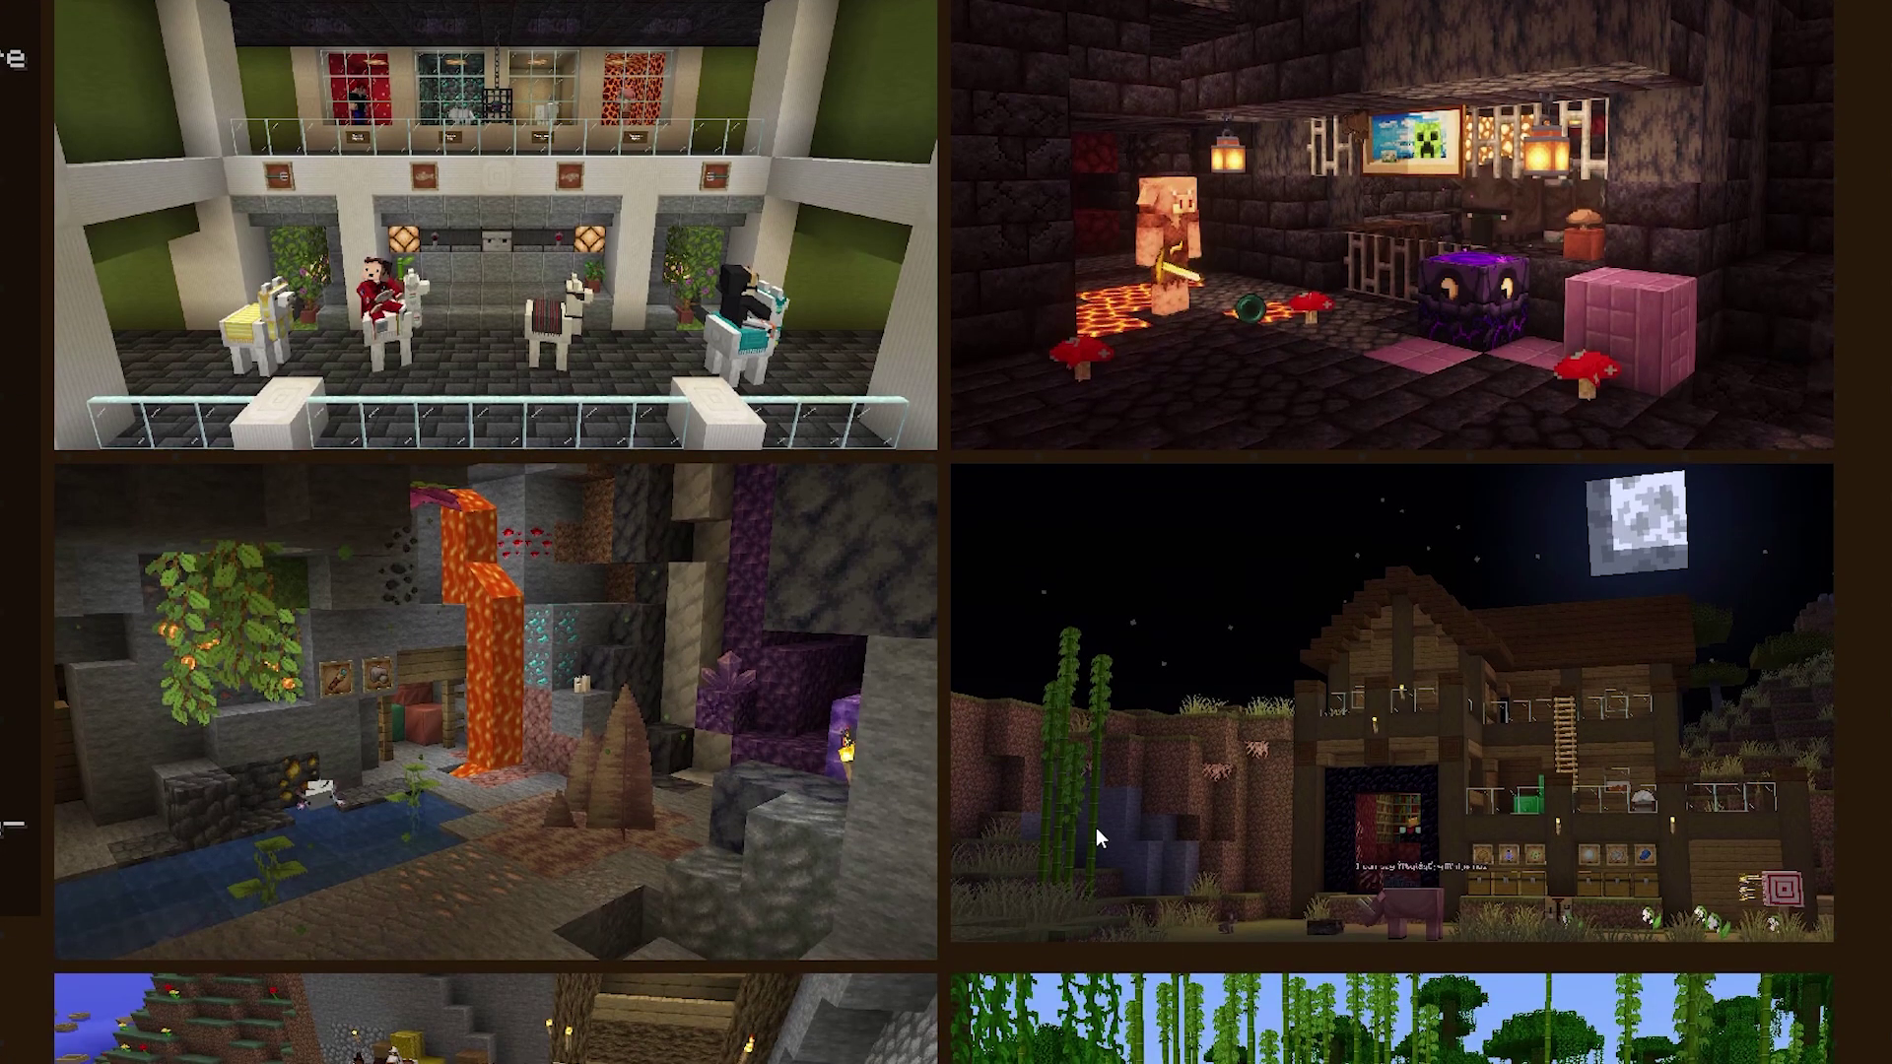
scroll(1301, 730, down, 10)
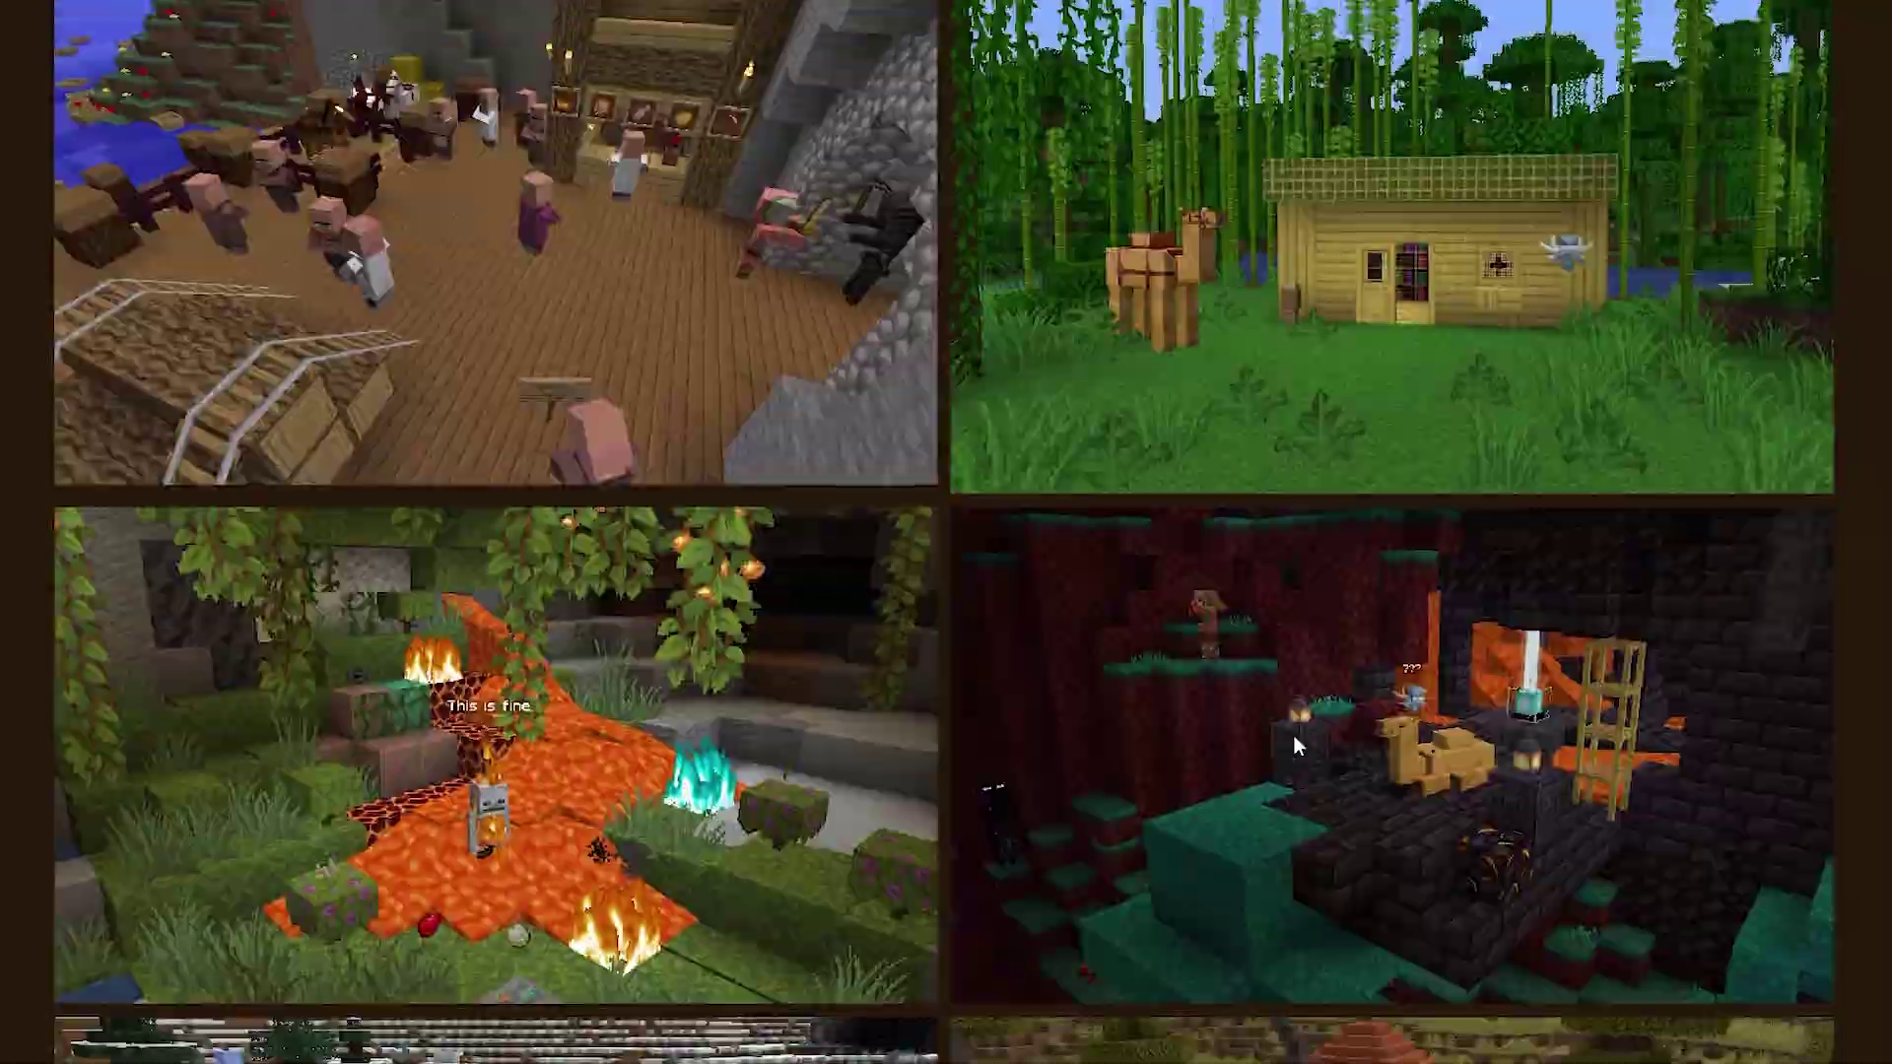
scroll(1345, 707, up, 5)
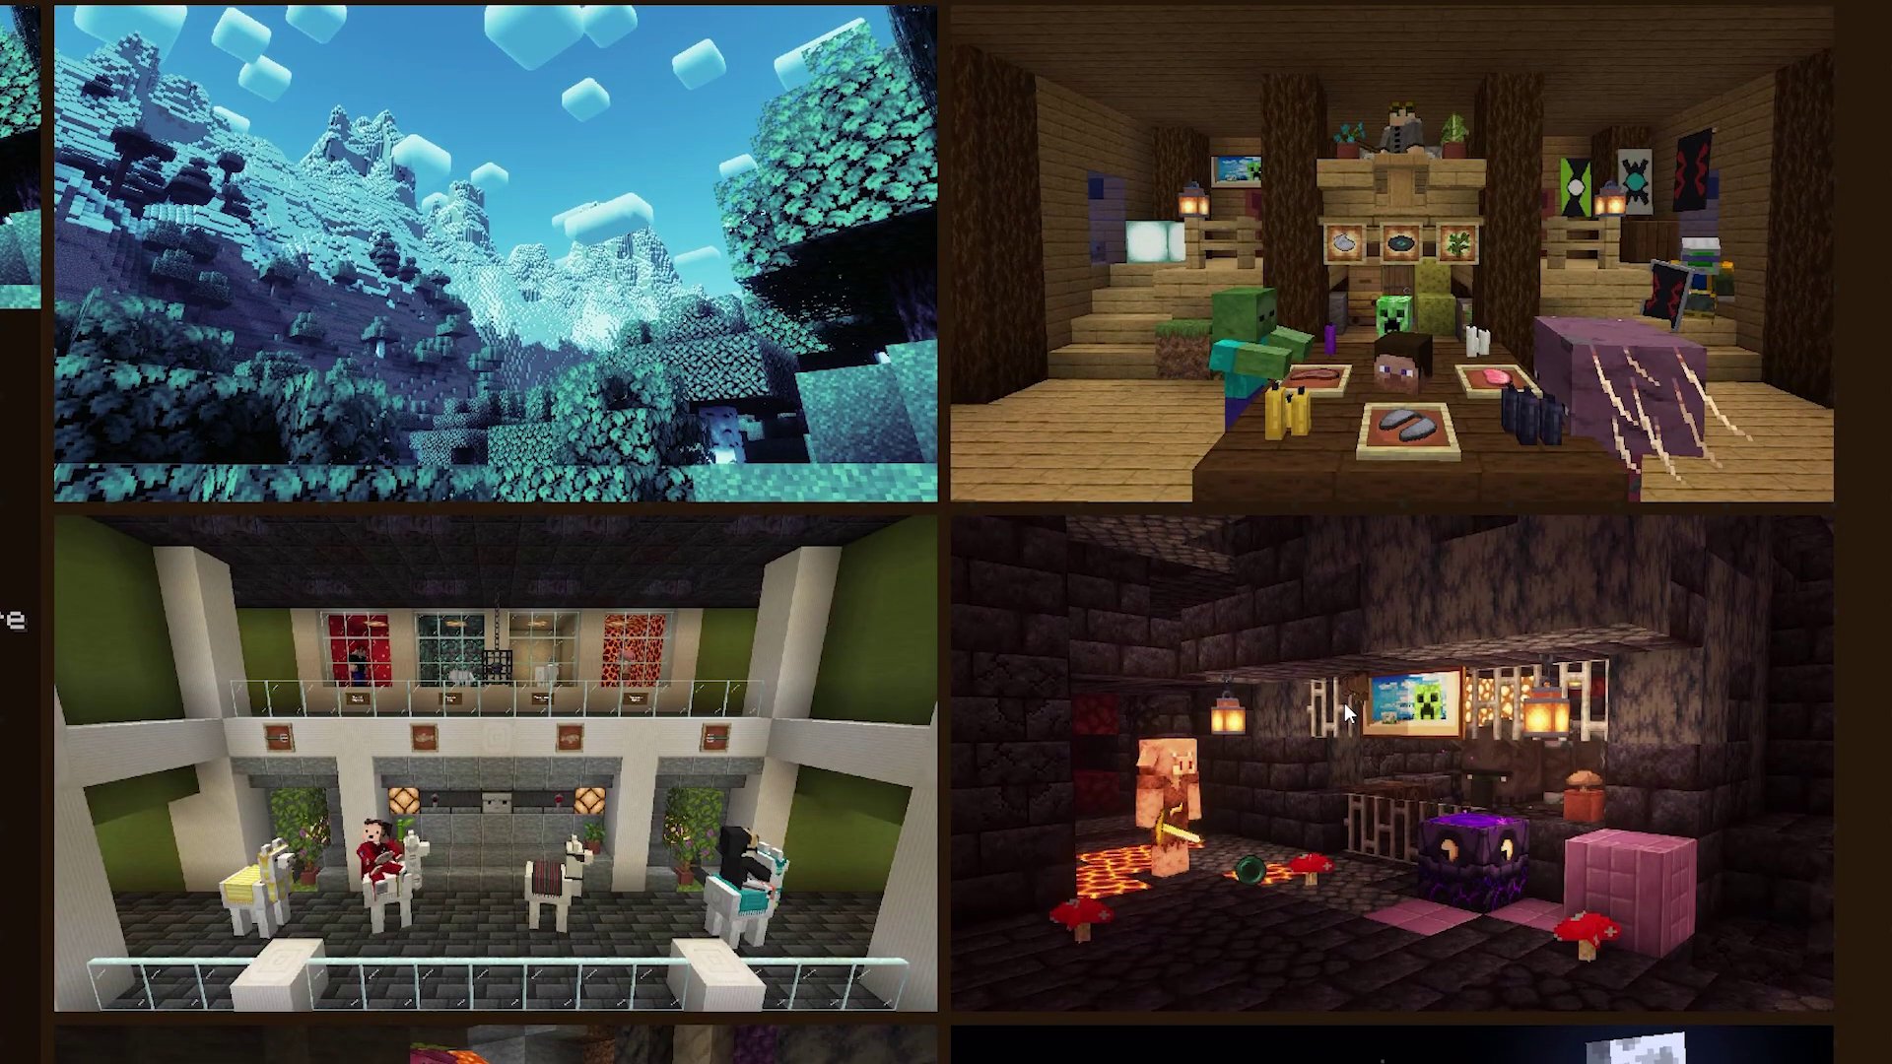
scroll(1079, 97, up, 2)
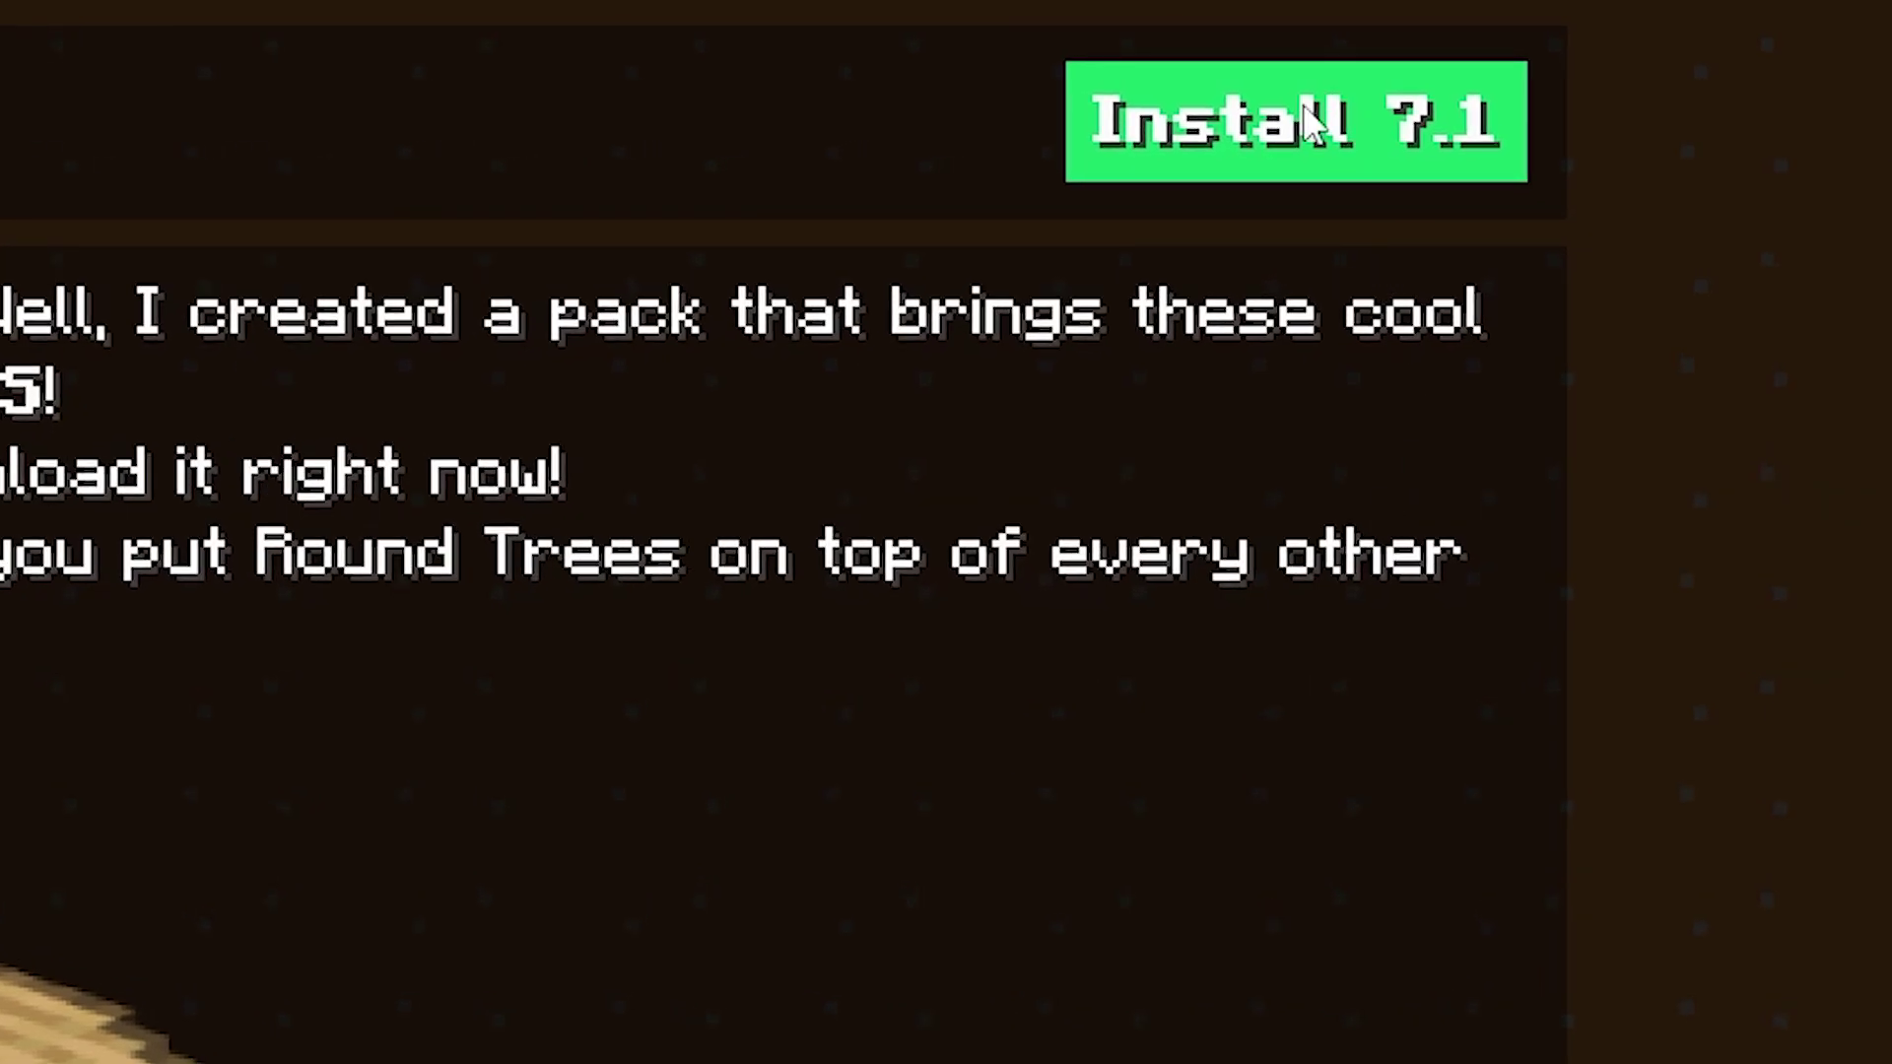
Step: Install Round Trees 7.1 and bring up the installed shader packs under Video Settings
click(1310, 123)
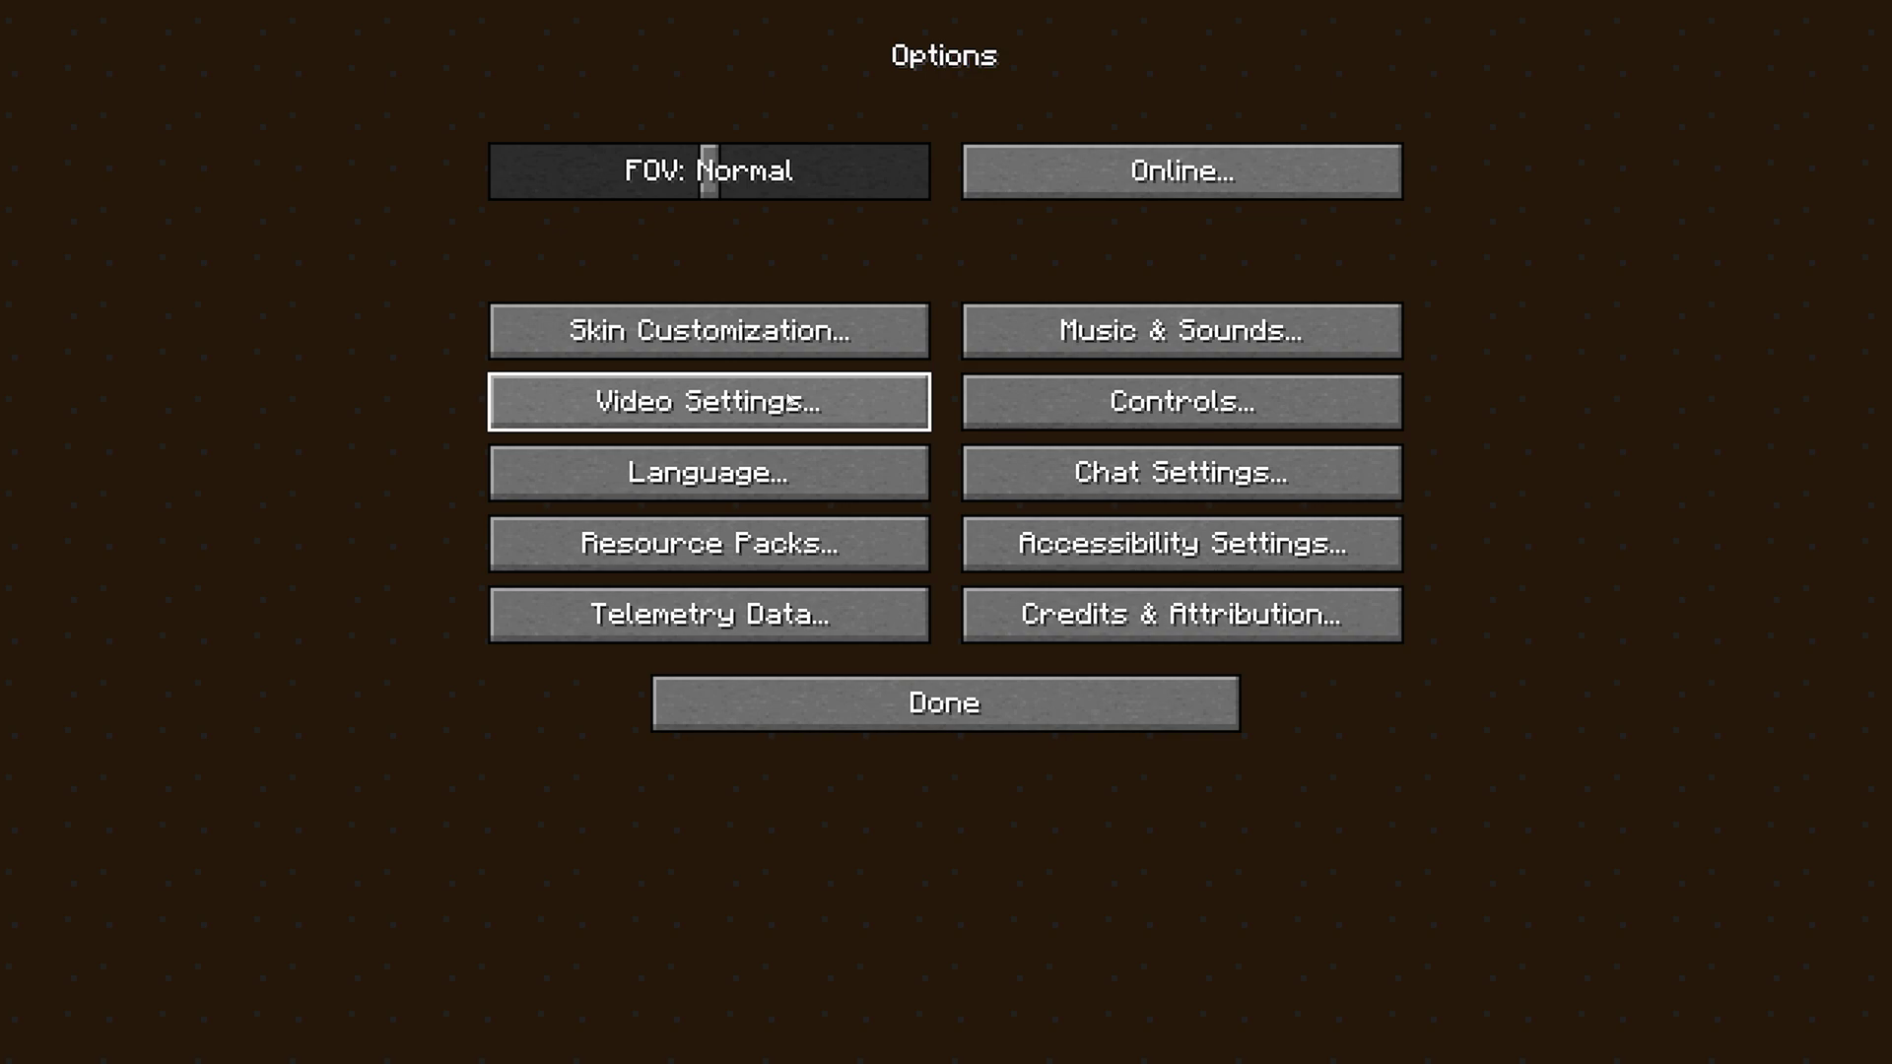
click(548, 384)
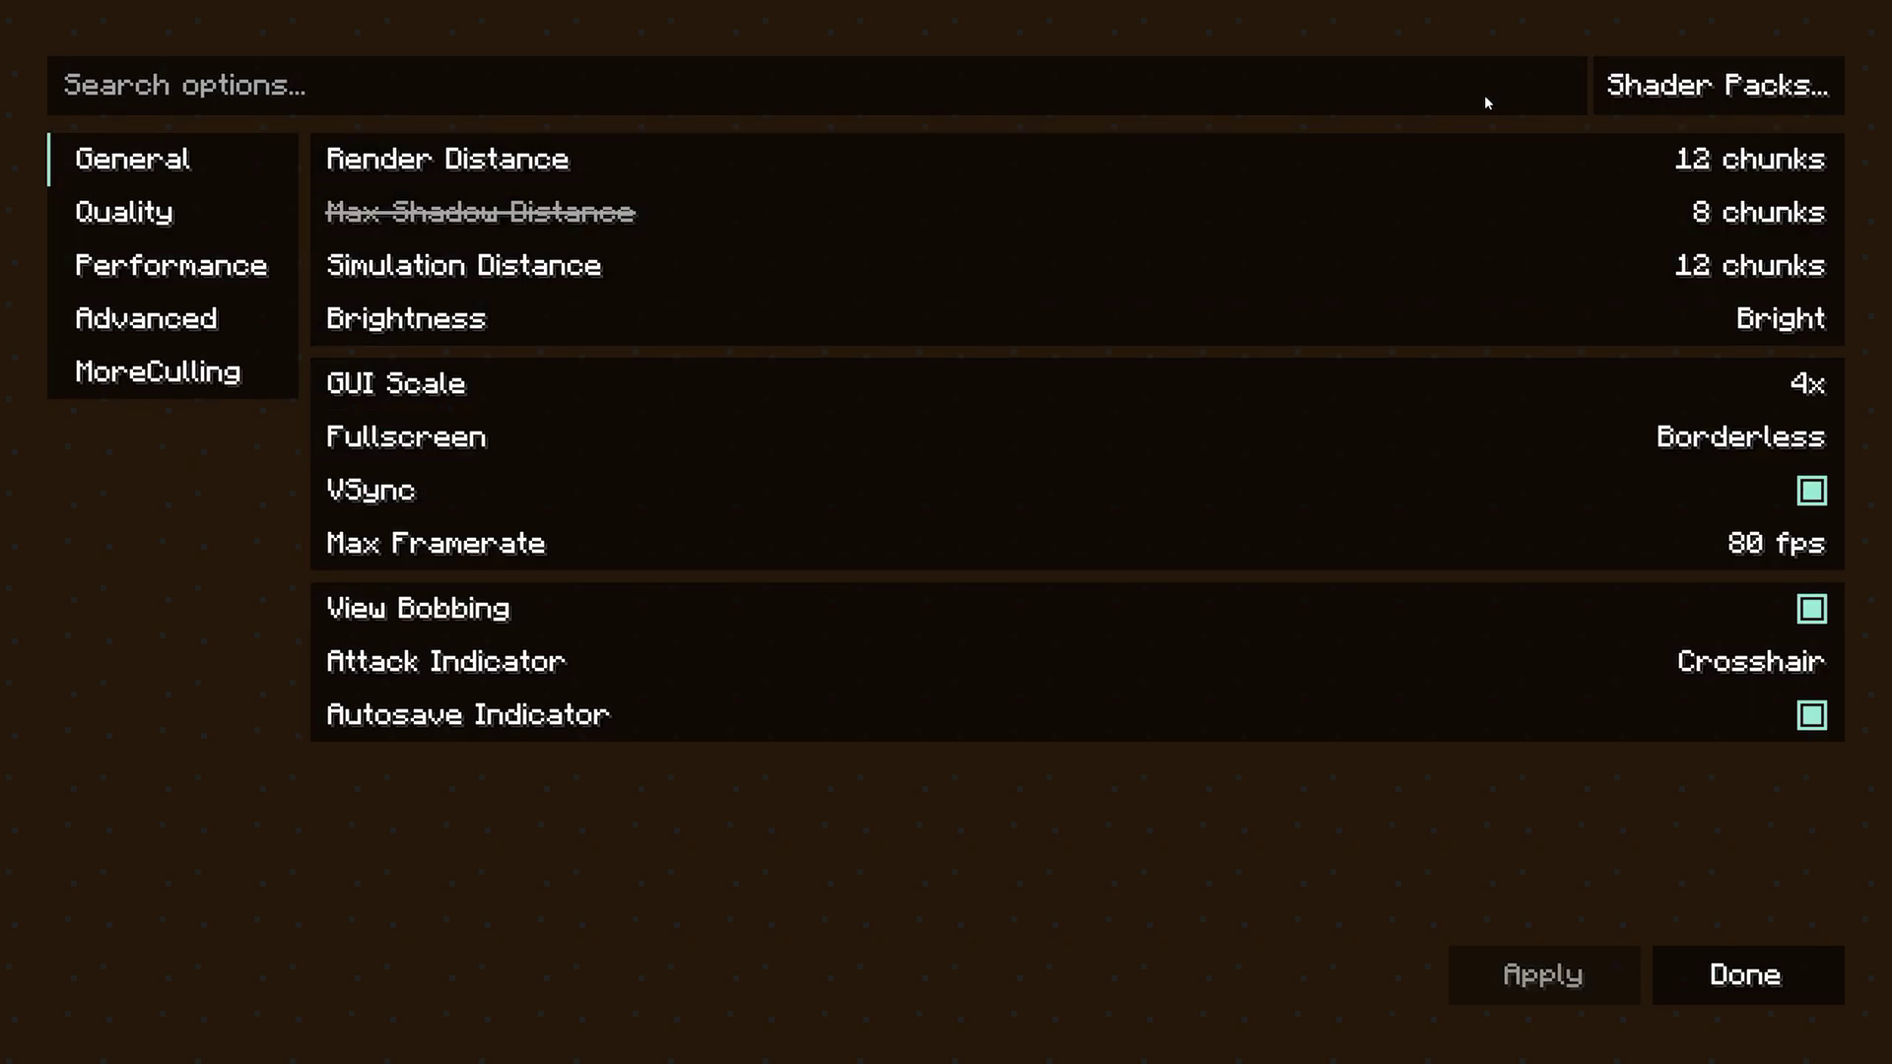
click(1750, 88)
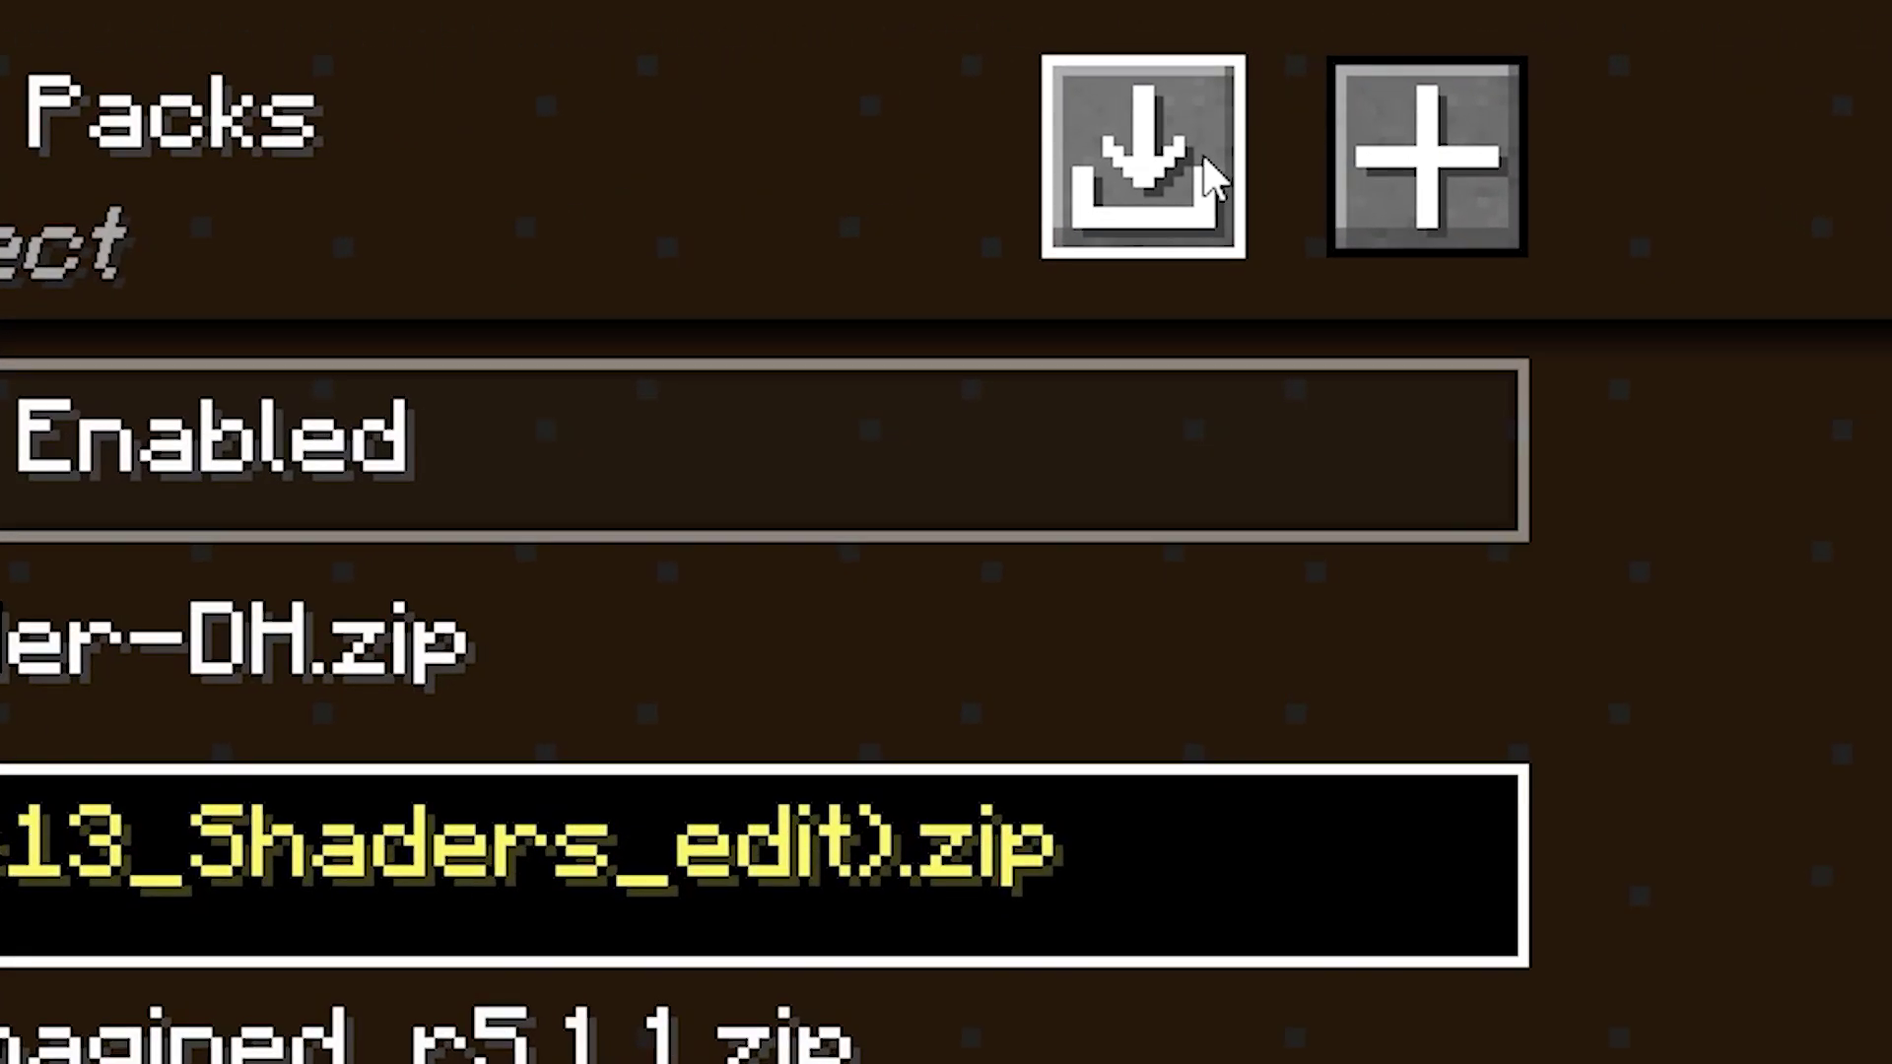
click(1429, 152)
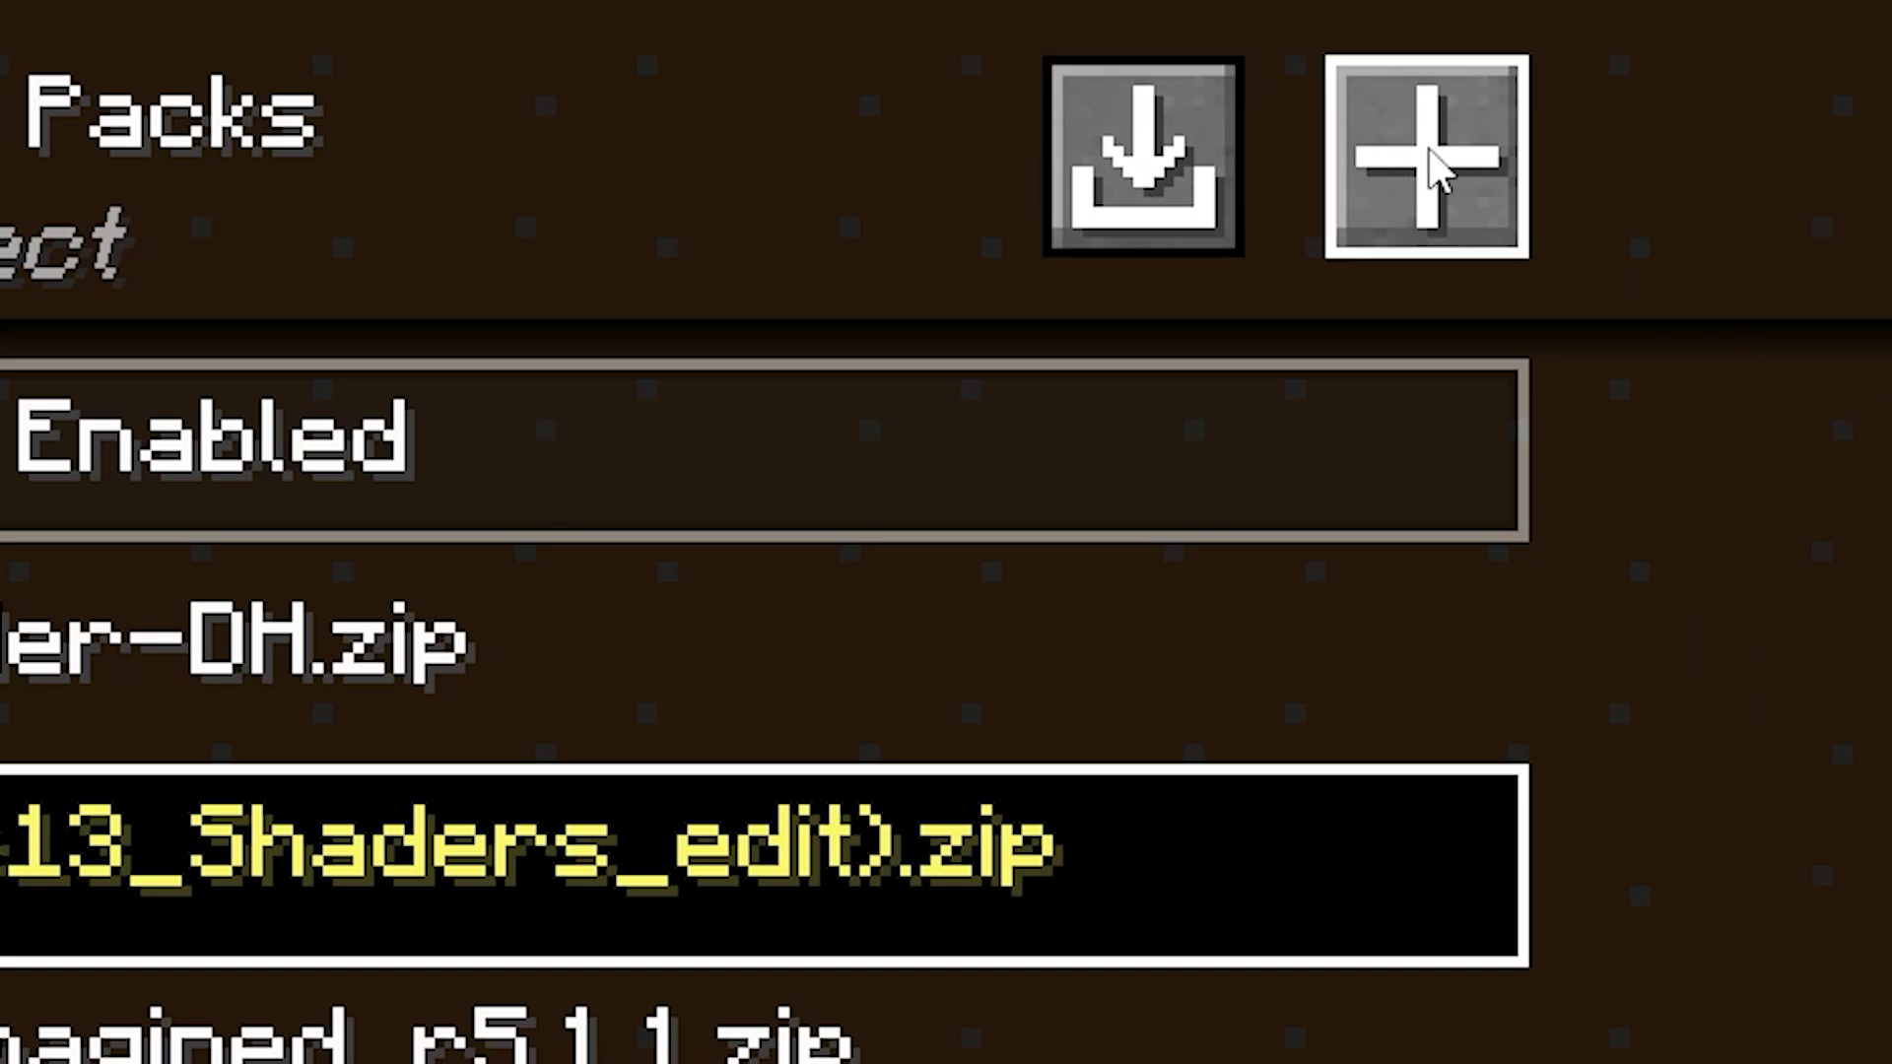
Step: Browse downloadable shaders and install Solas Shader version 2.0
click(1143, 156)
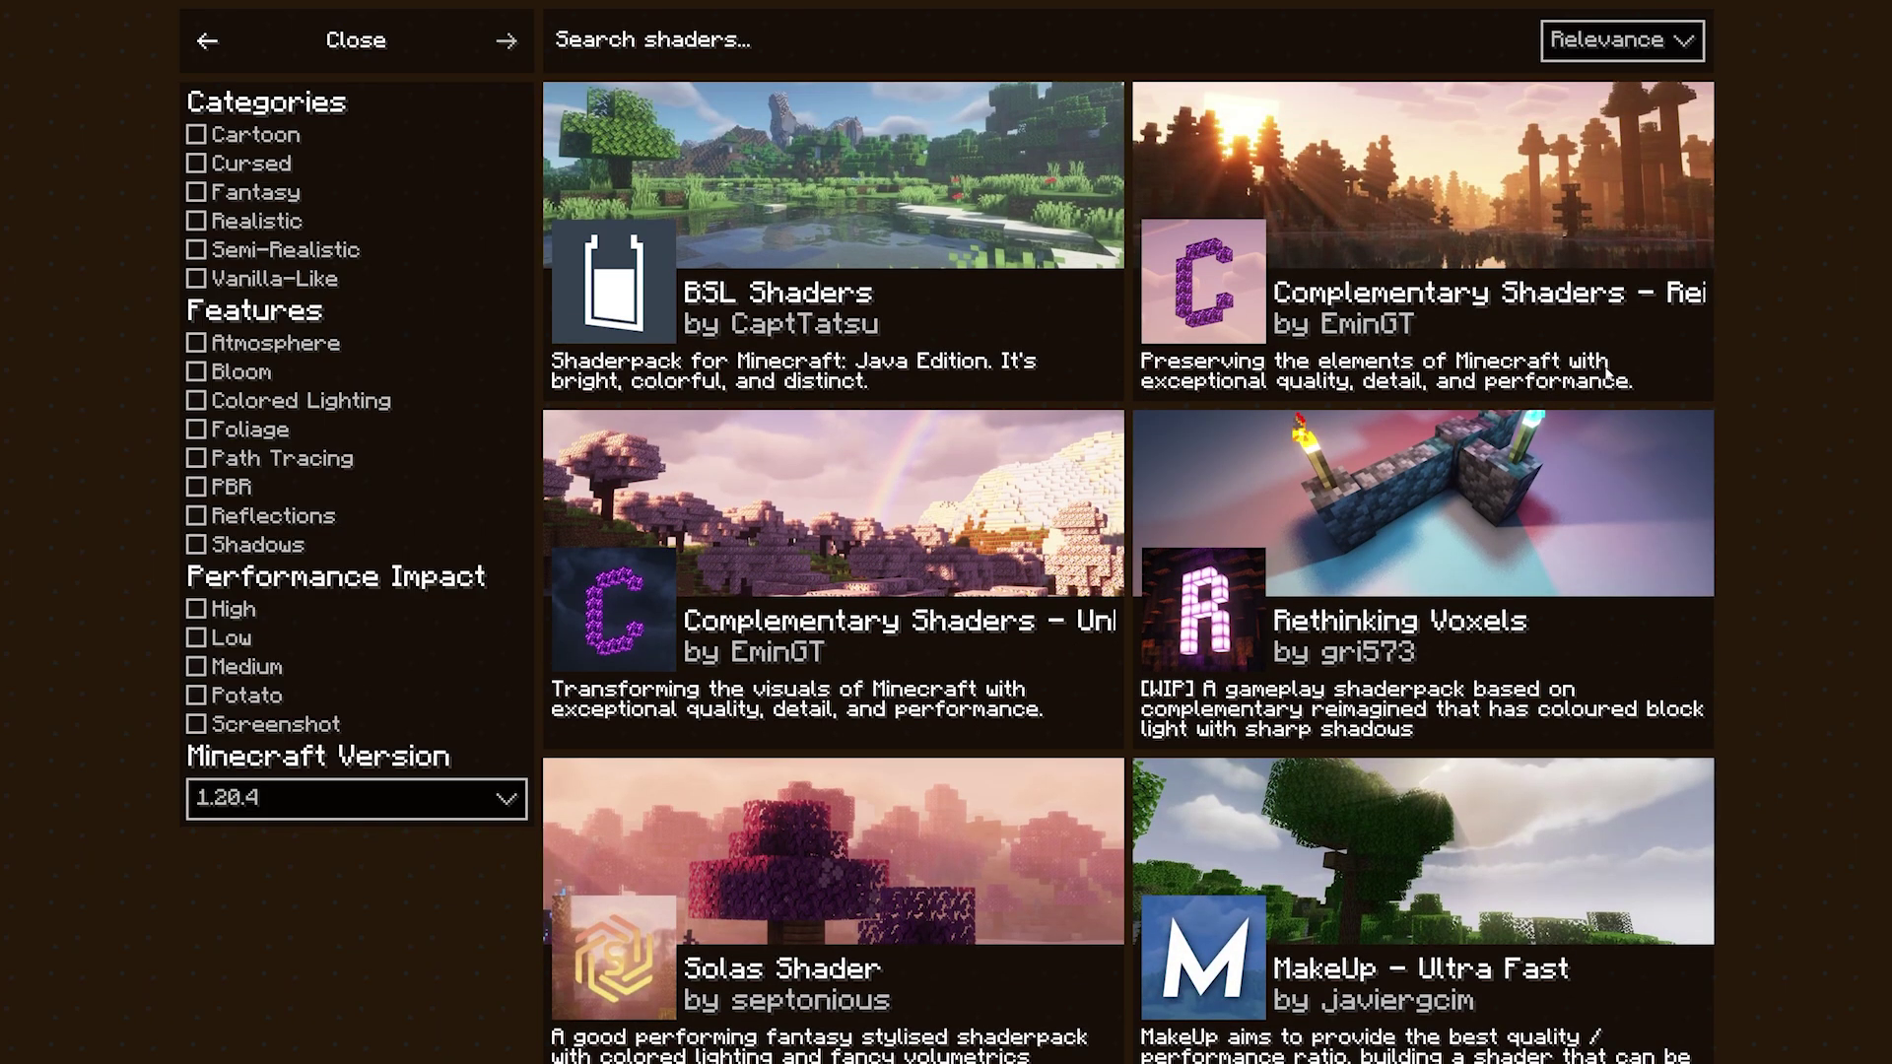
scroll(1581, 443, down, 5)
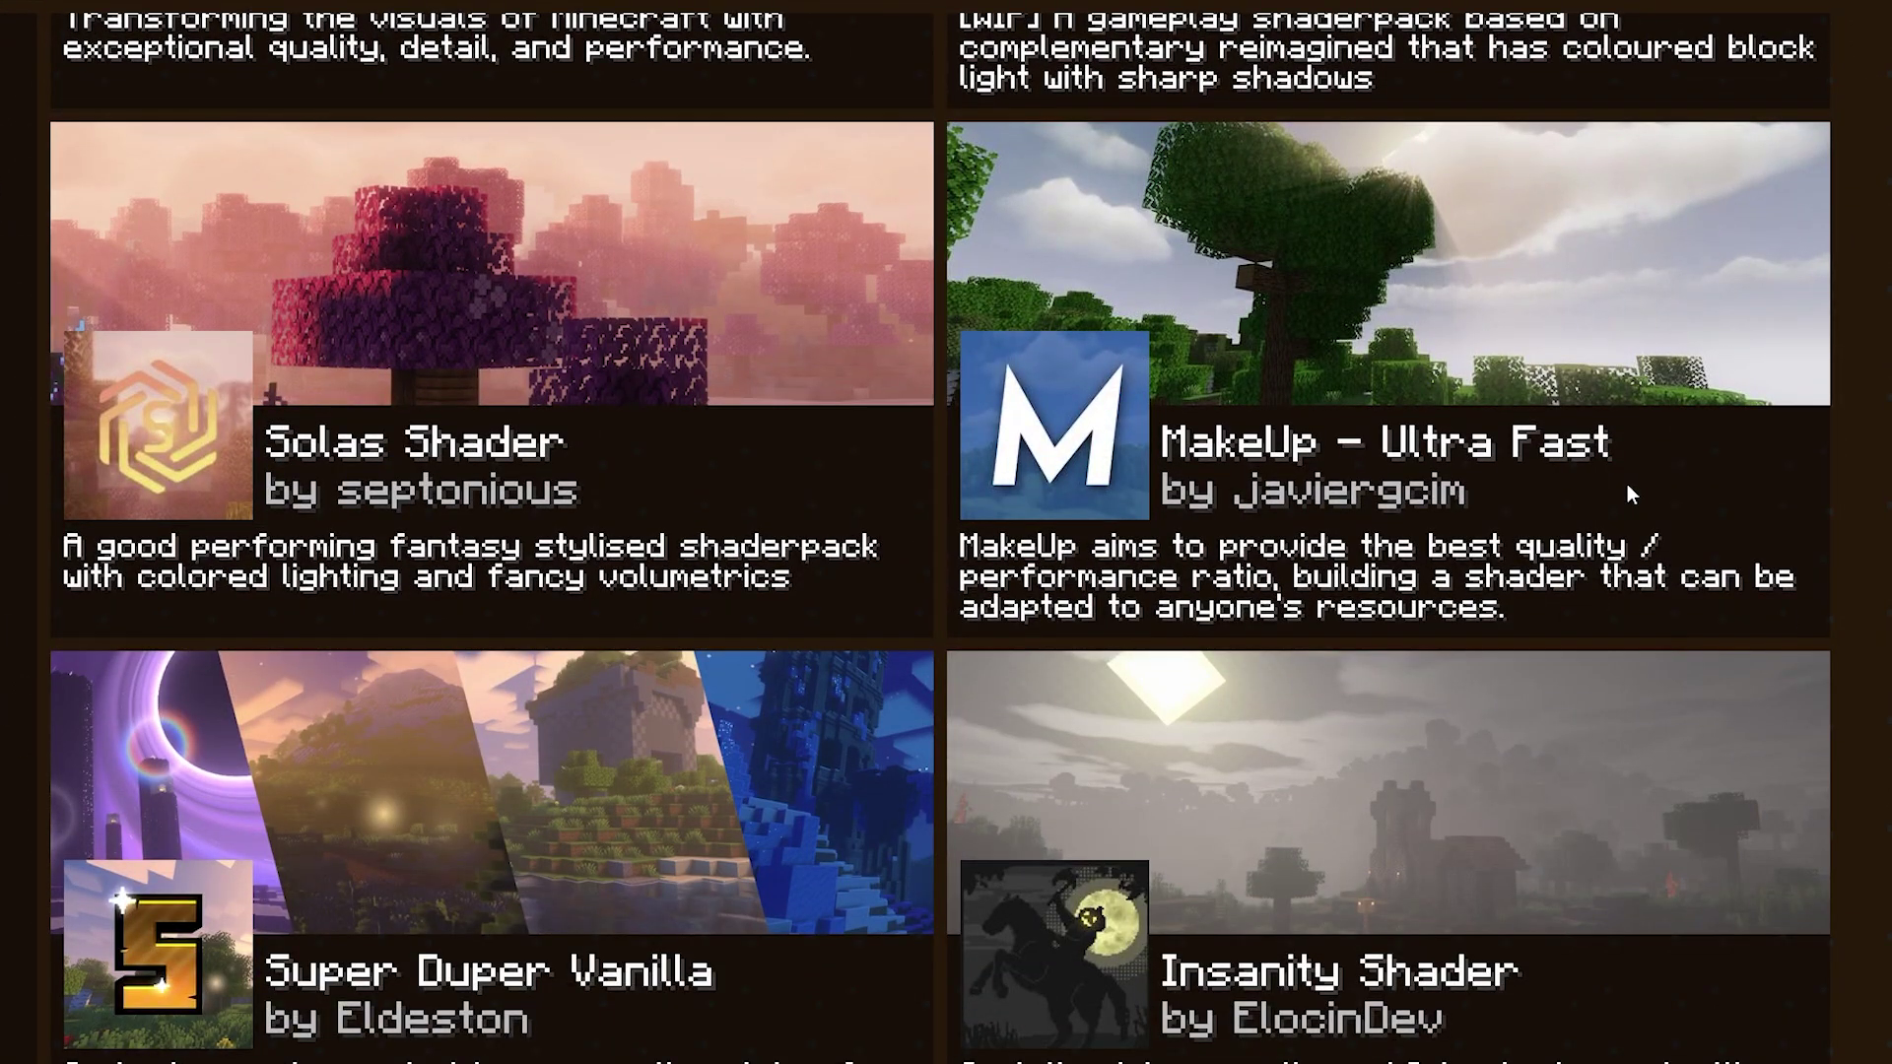
scroll(1621, 491, down, 5)
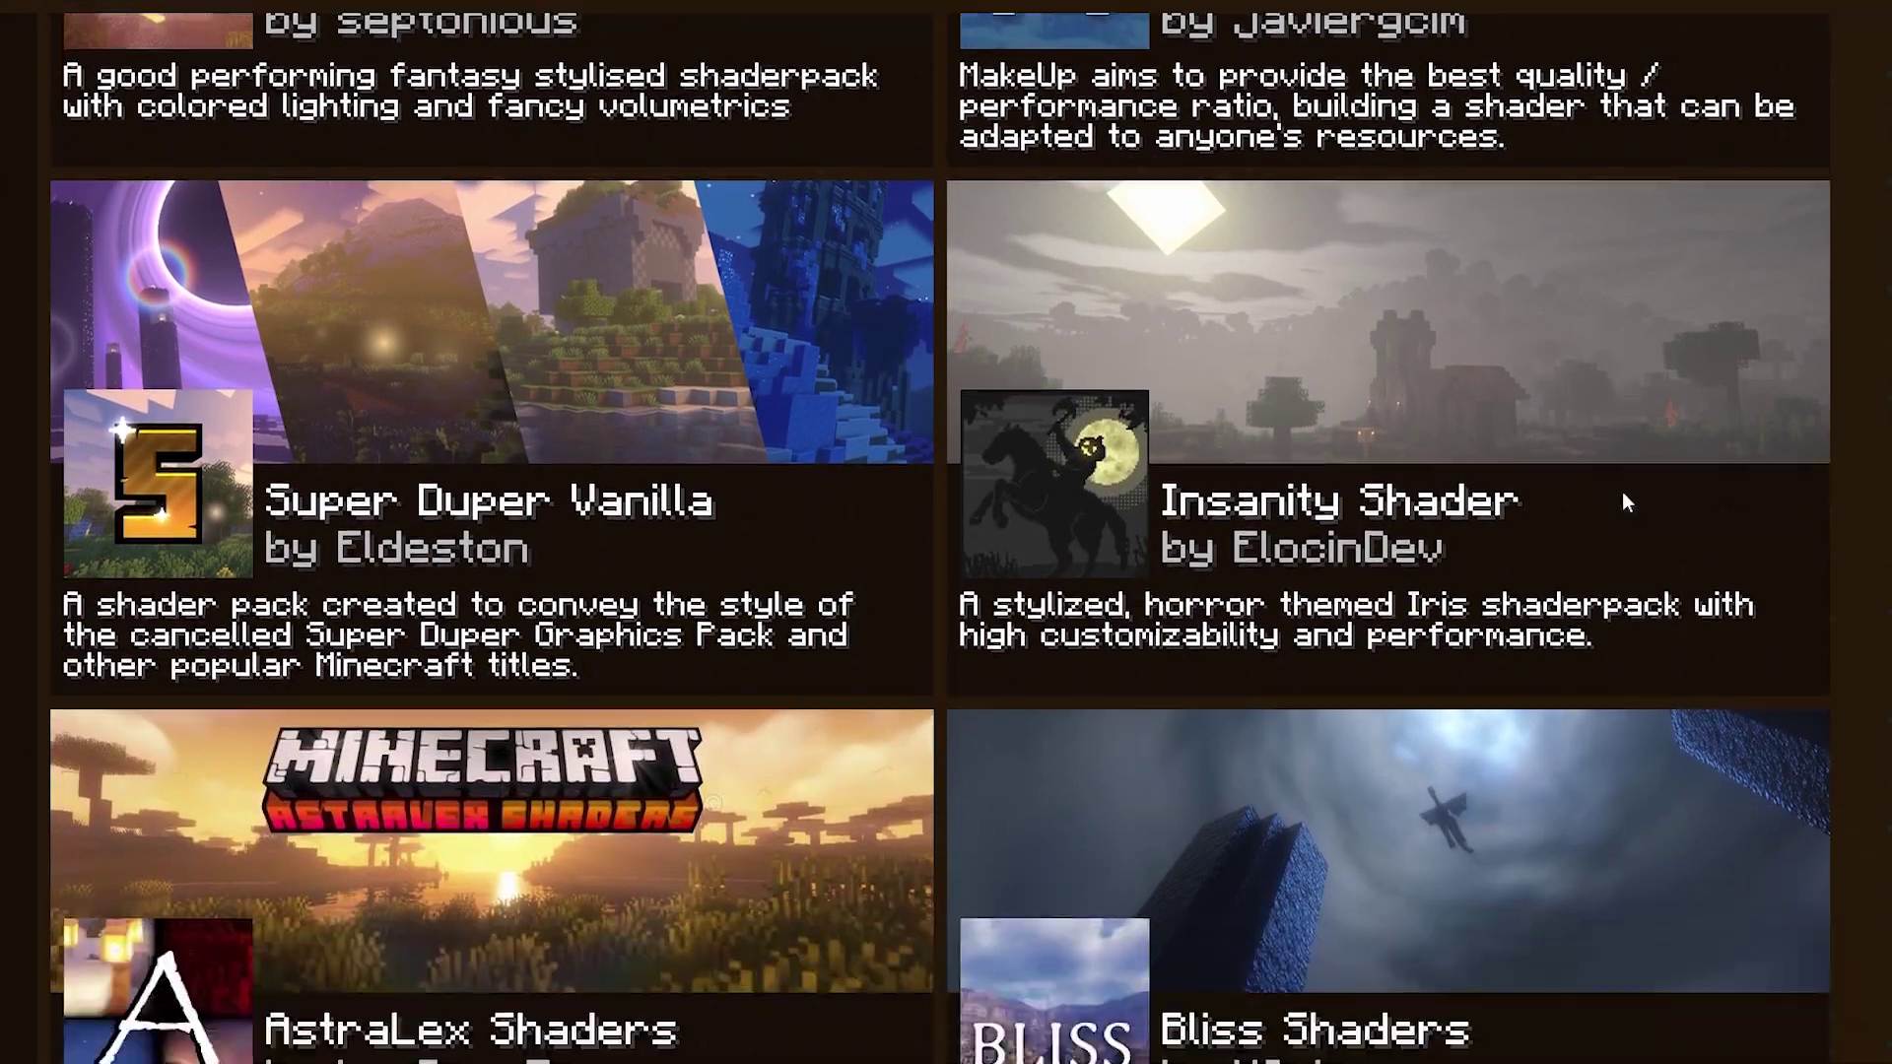
scroll(1598, 494, up, 10)
scroll(1588, 422, down, 1)
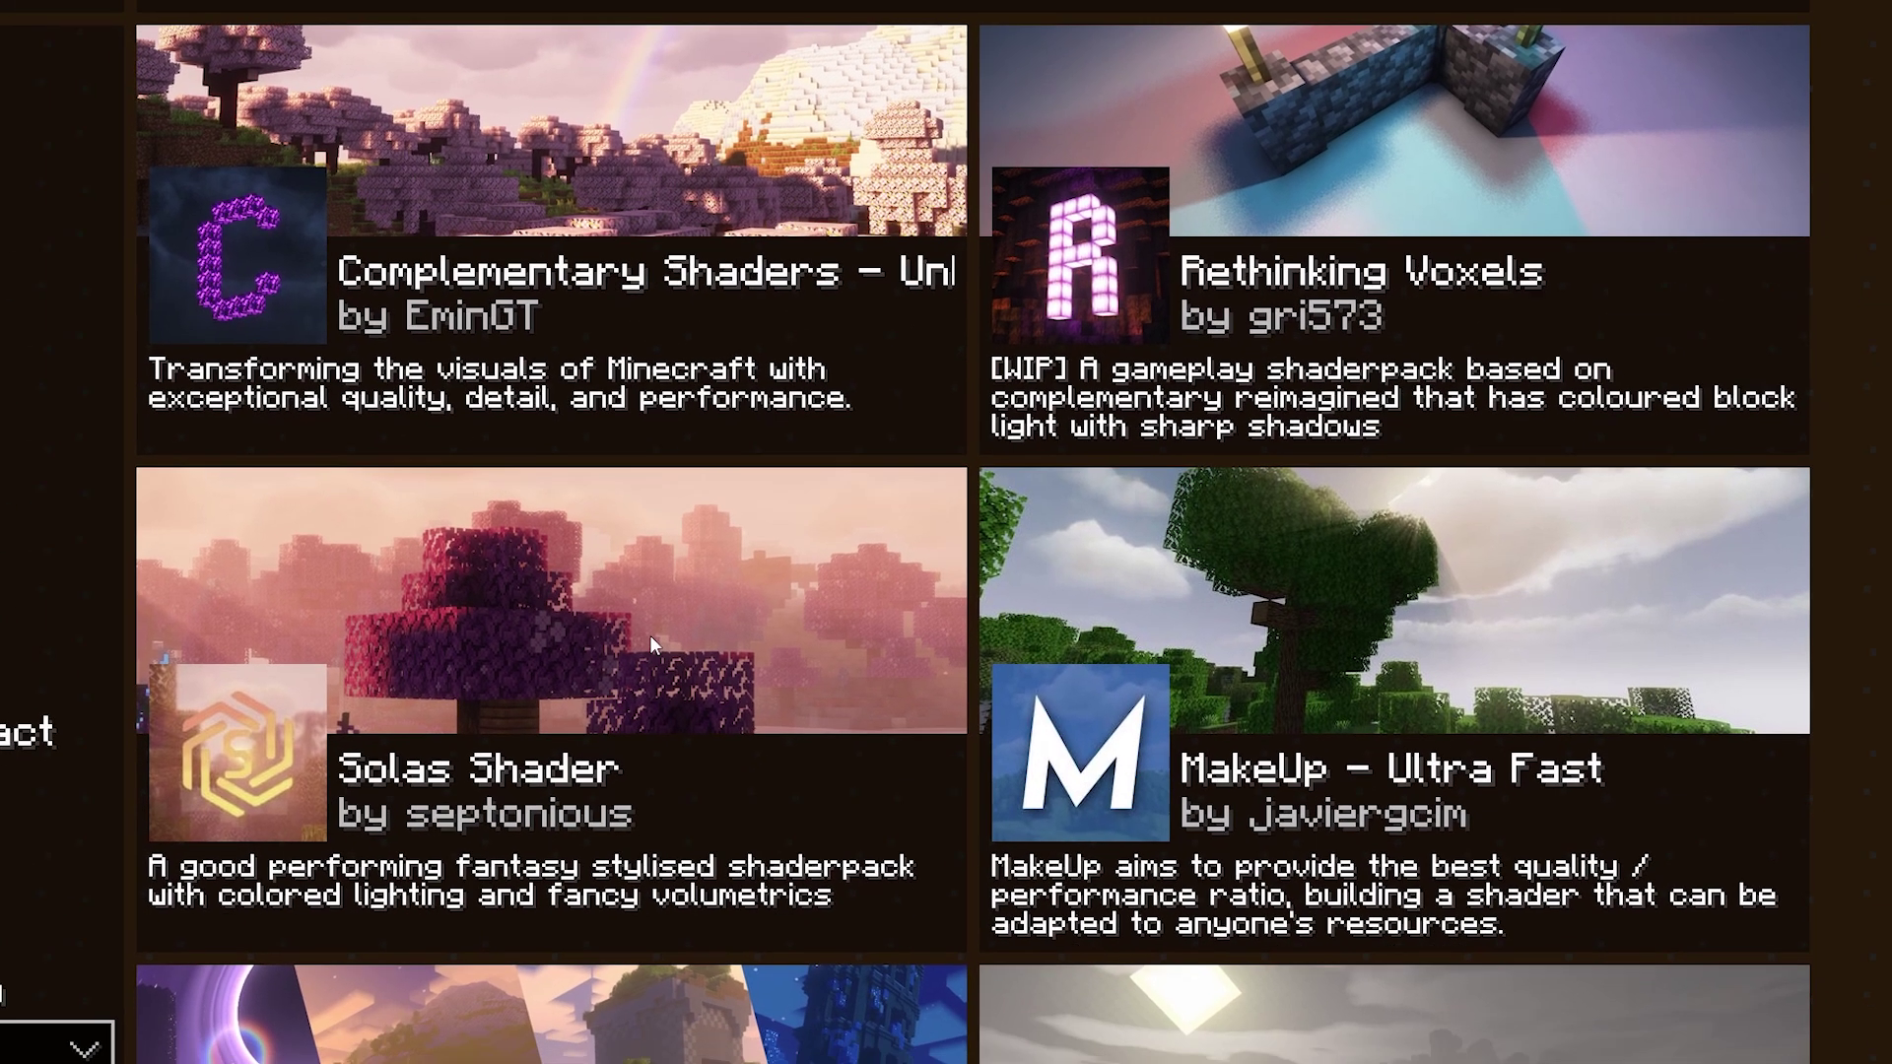
click(598, 673)
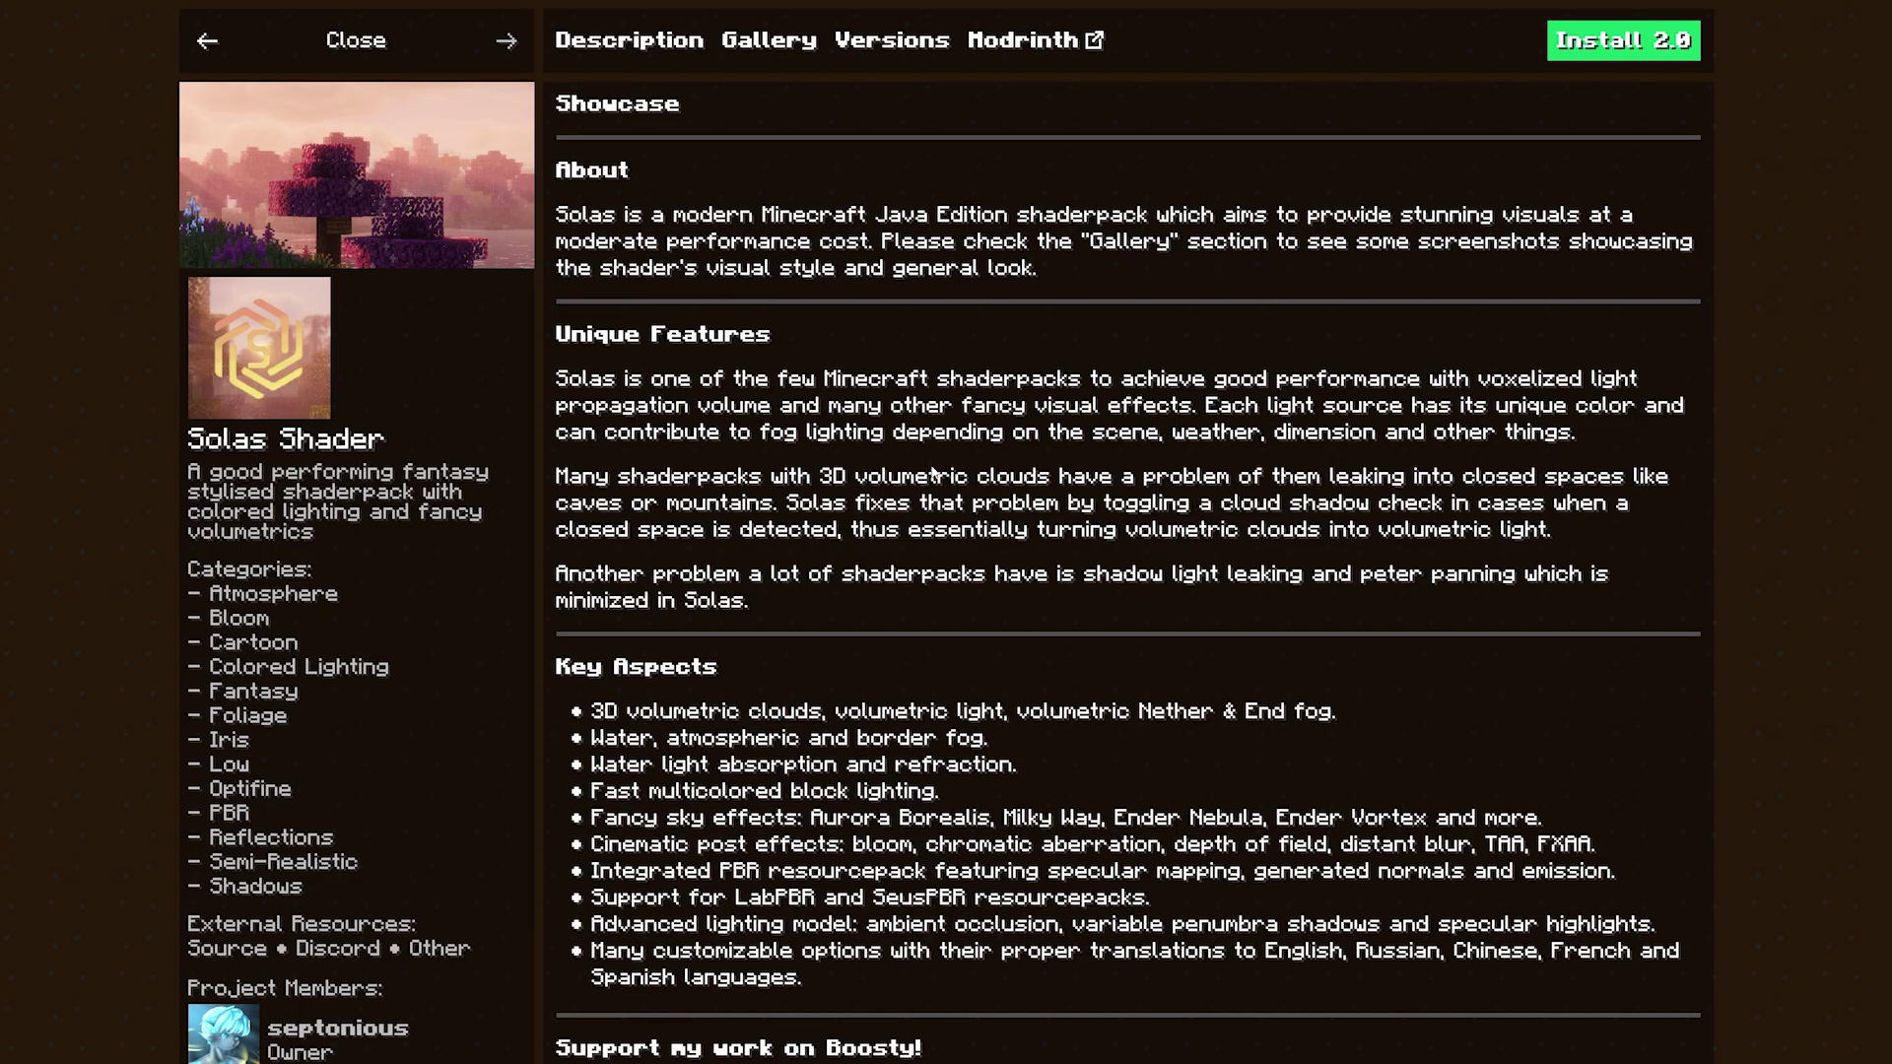
click(1612, 57)
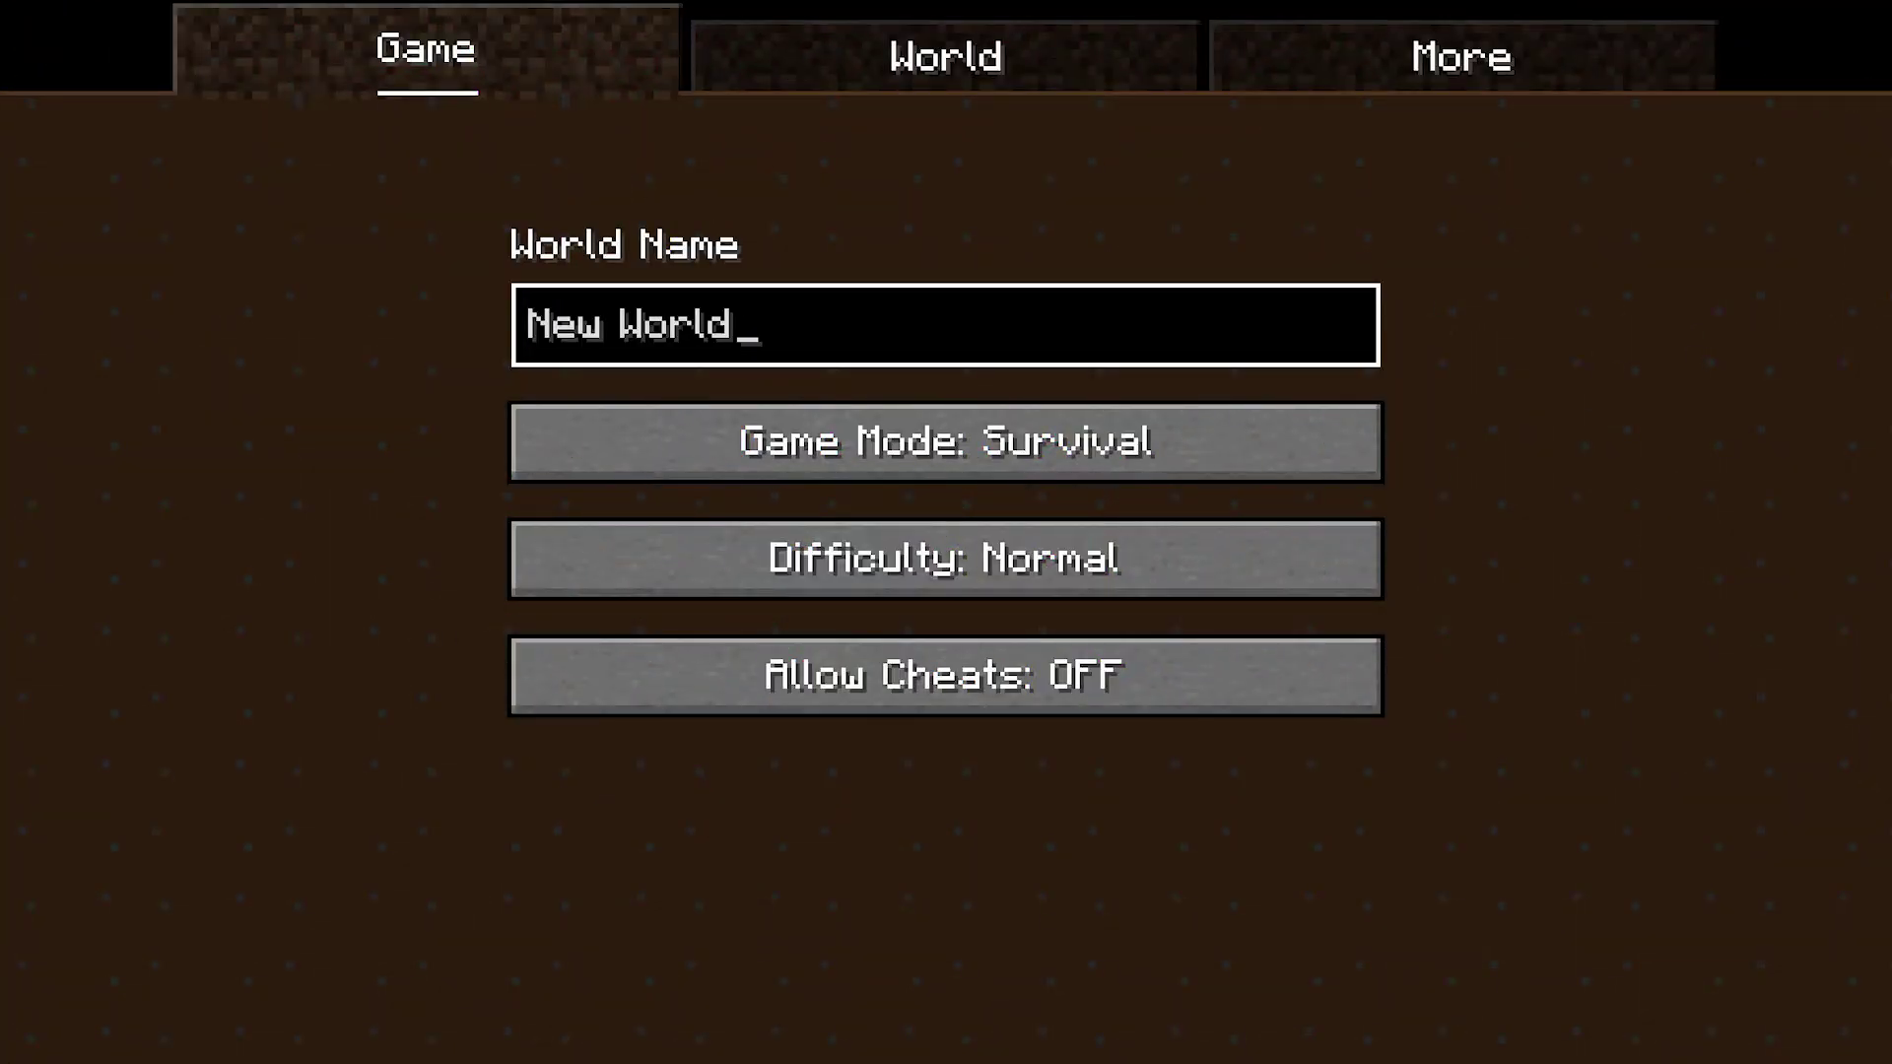
Step: Open the More tab of Create New World and its Data Packs selection
click(1555, 76)
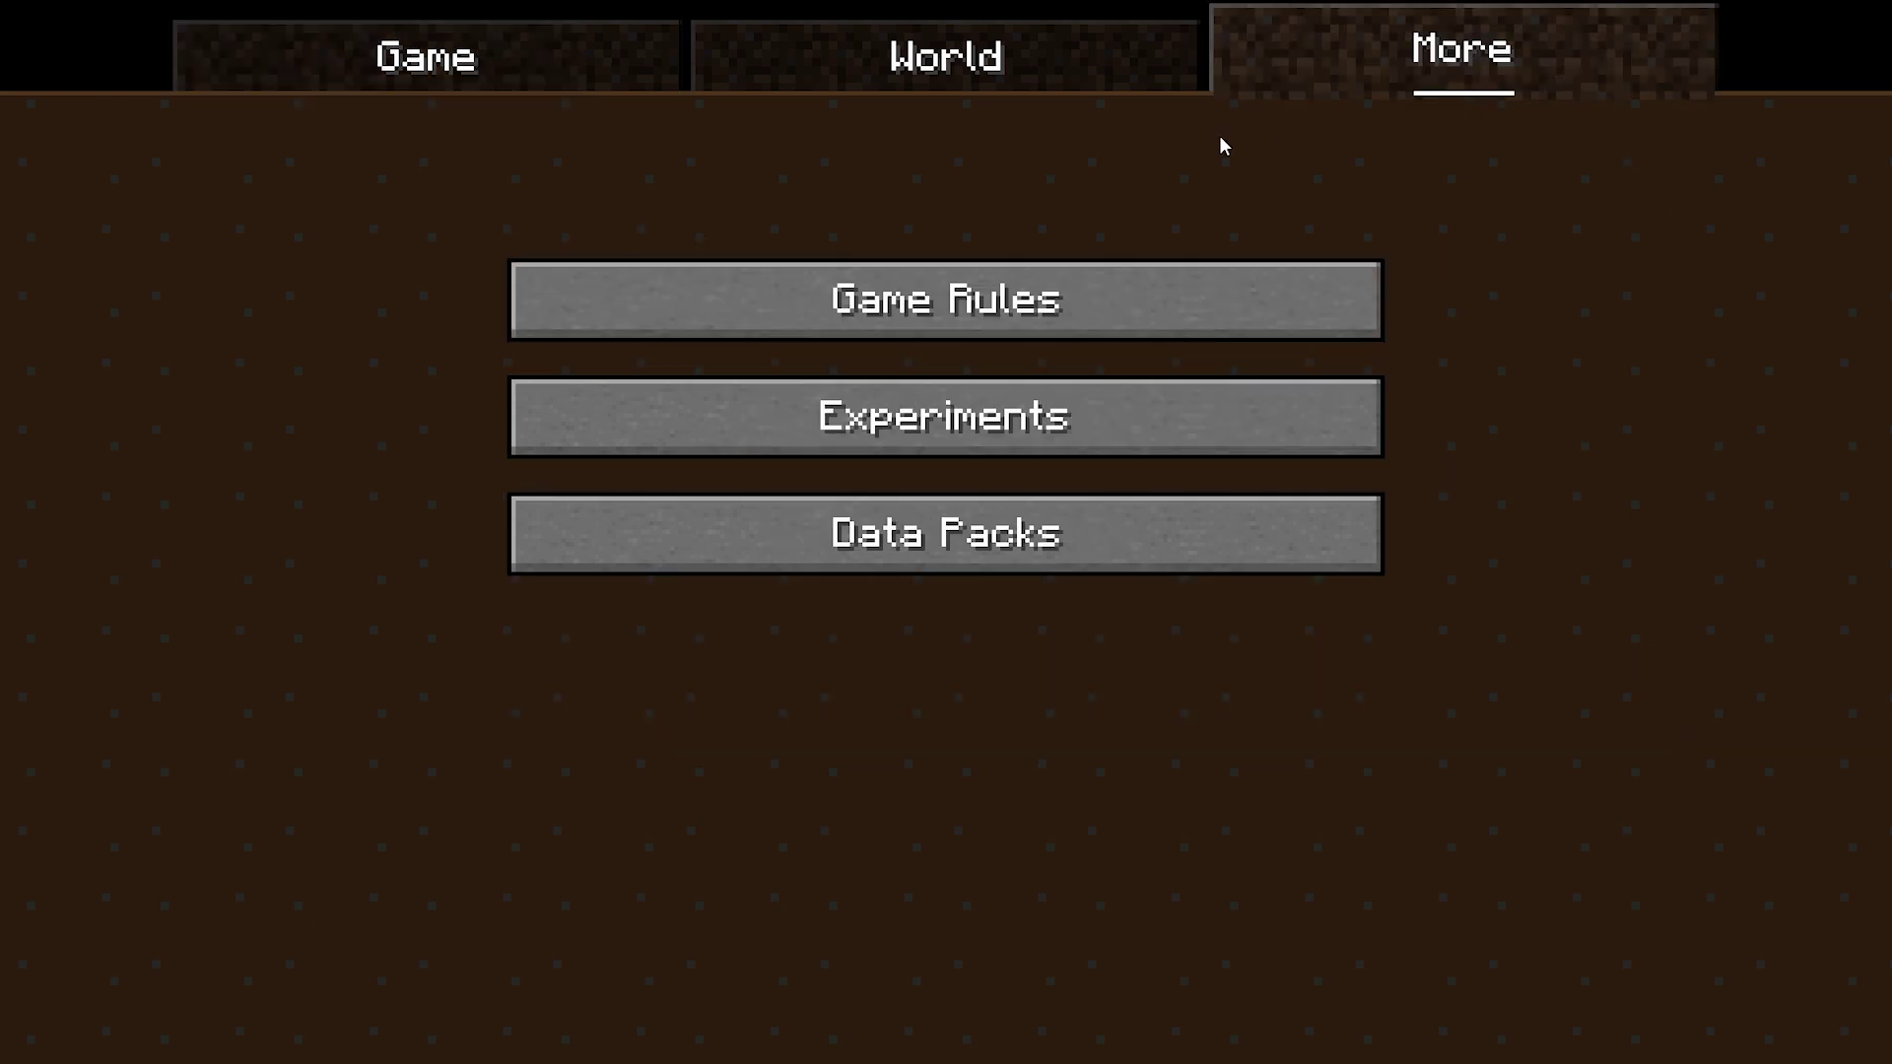
click(845, 554)
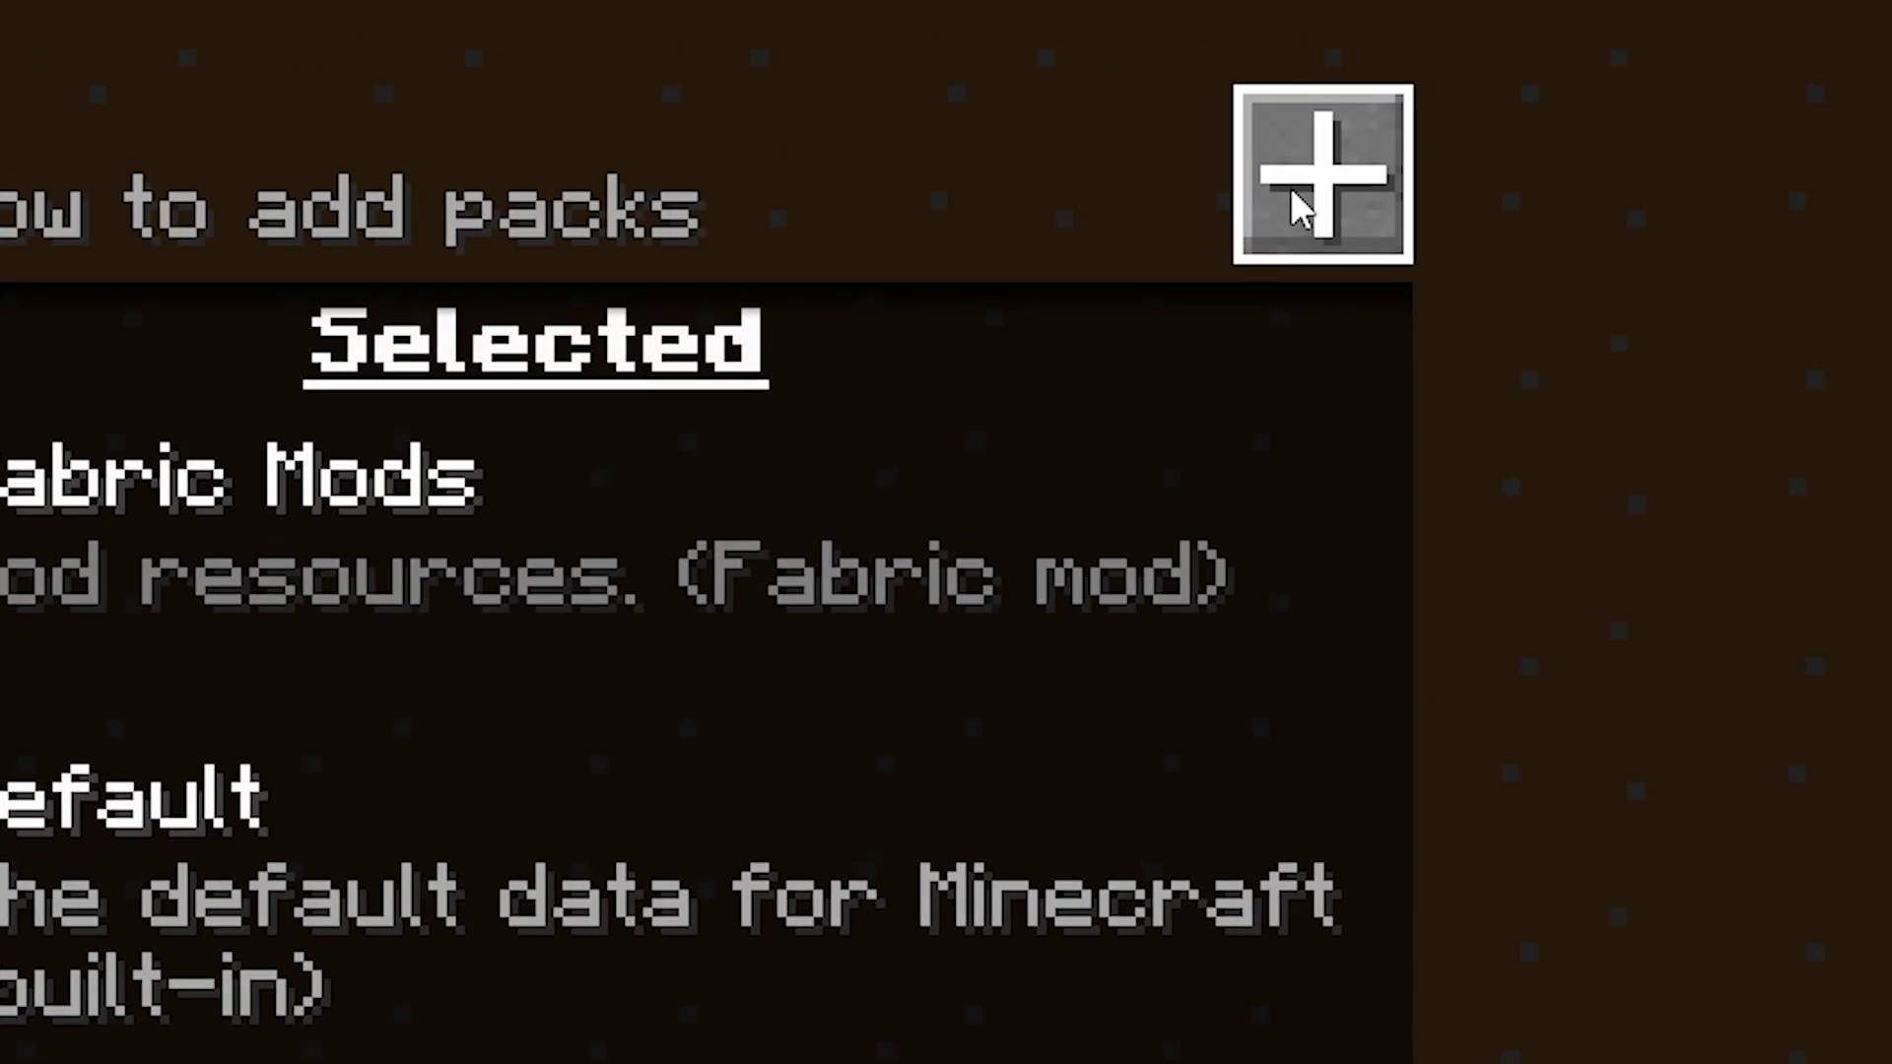
Step: Download and install the Veinminer and Spawn Animations data packs from the data pack browser
click(1292, 197)
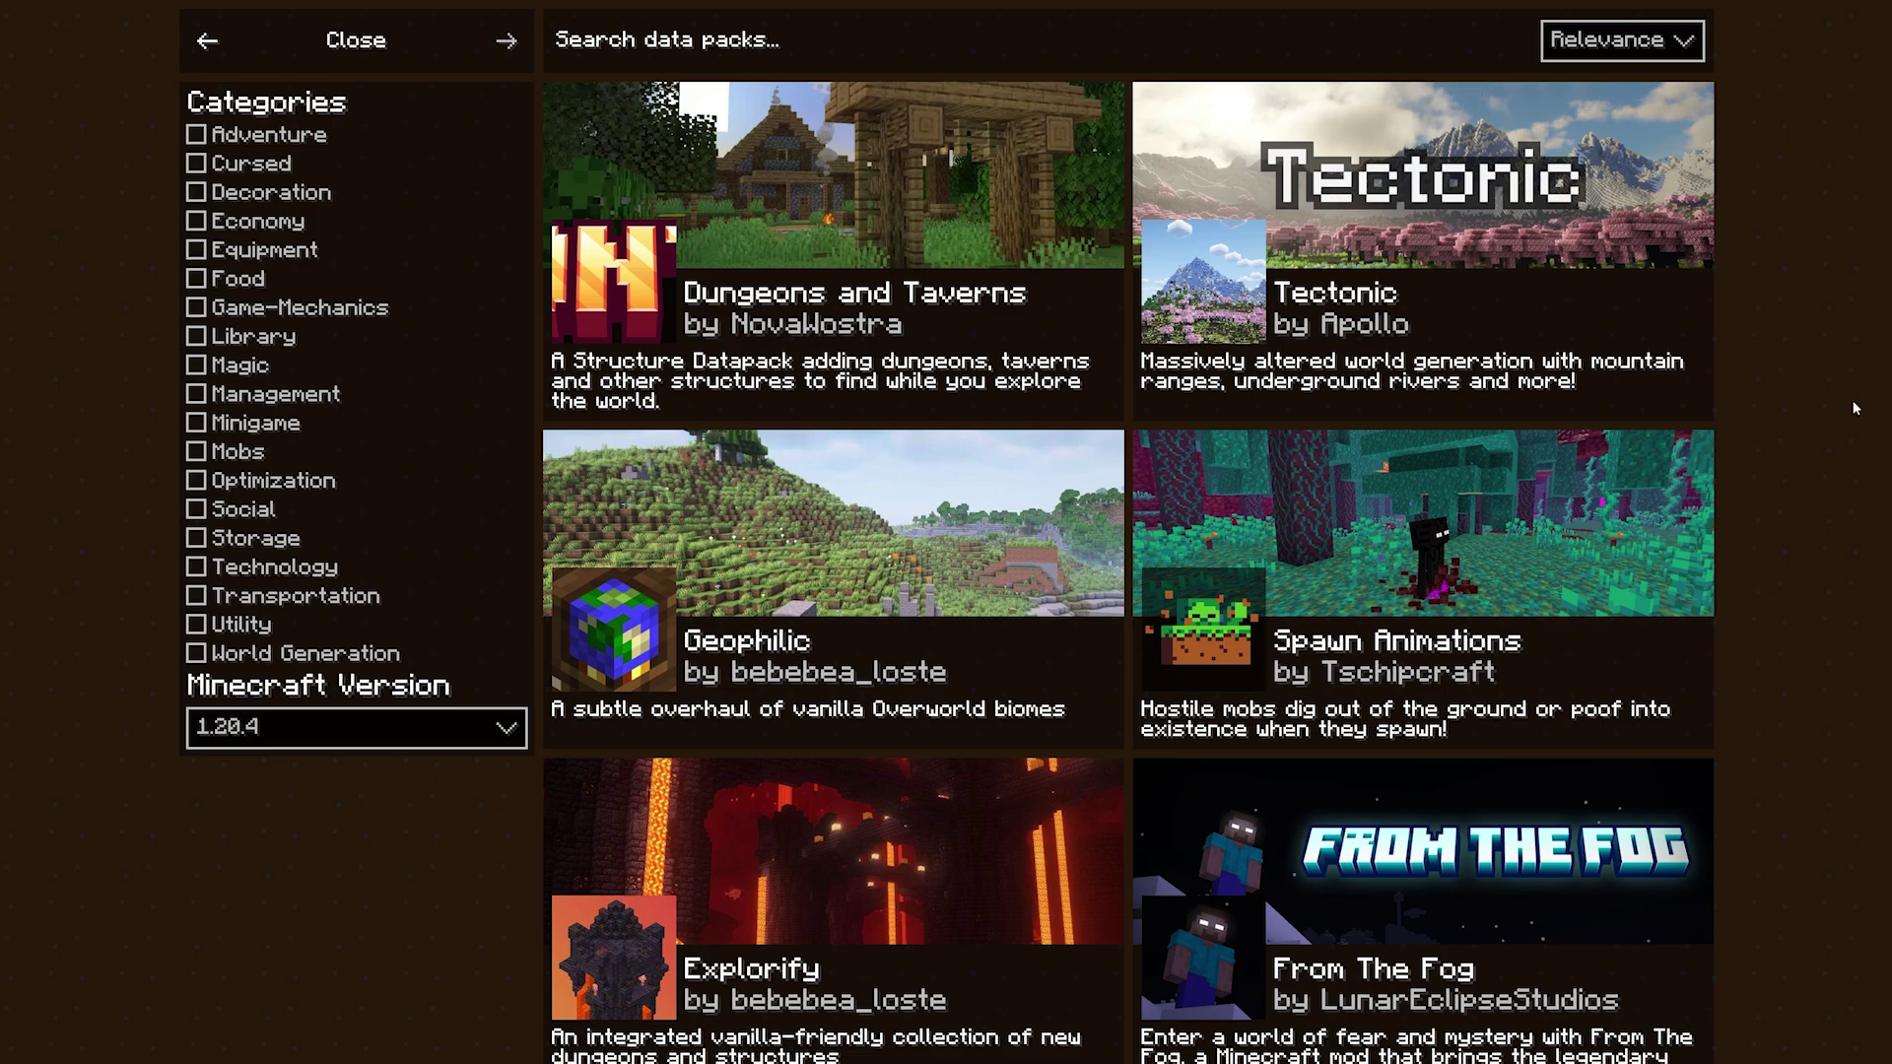
scroll(1272, 411, down, 5)
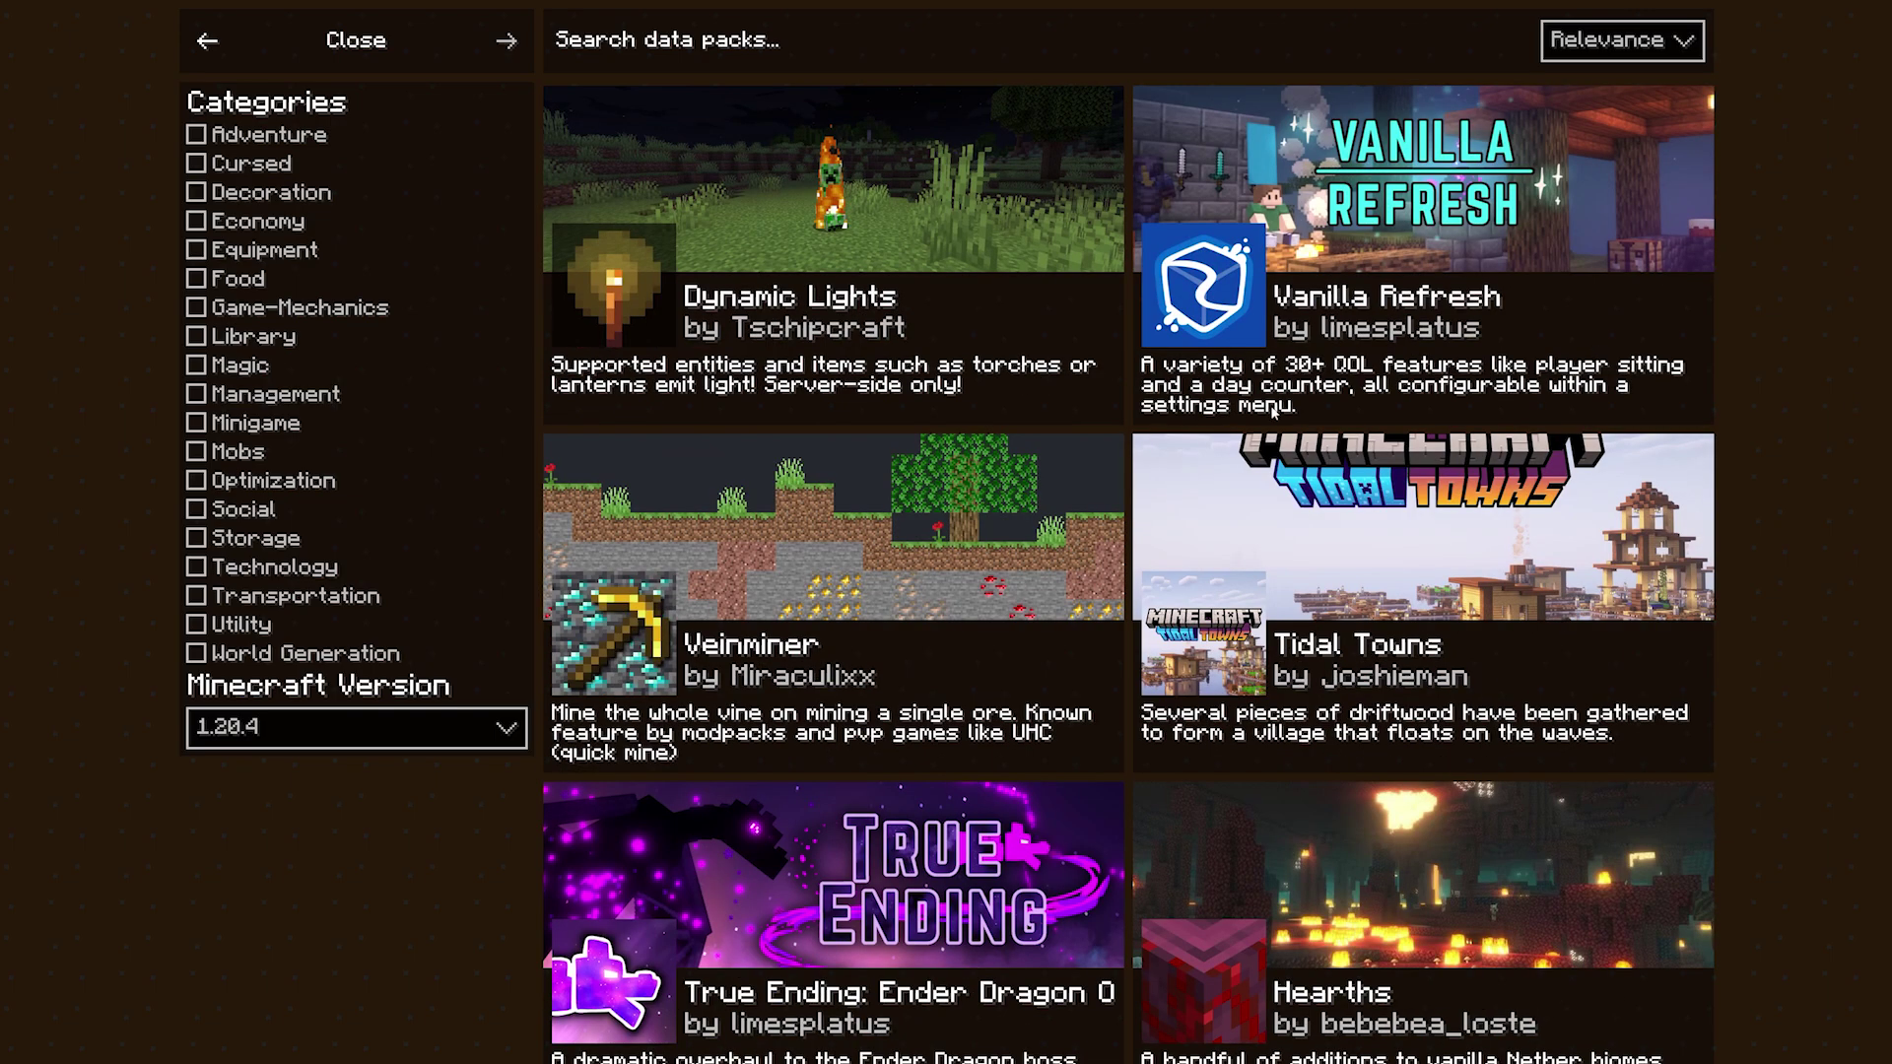
click(814, 579)
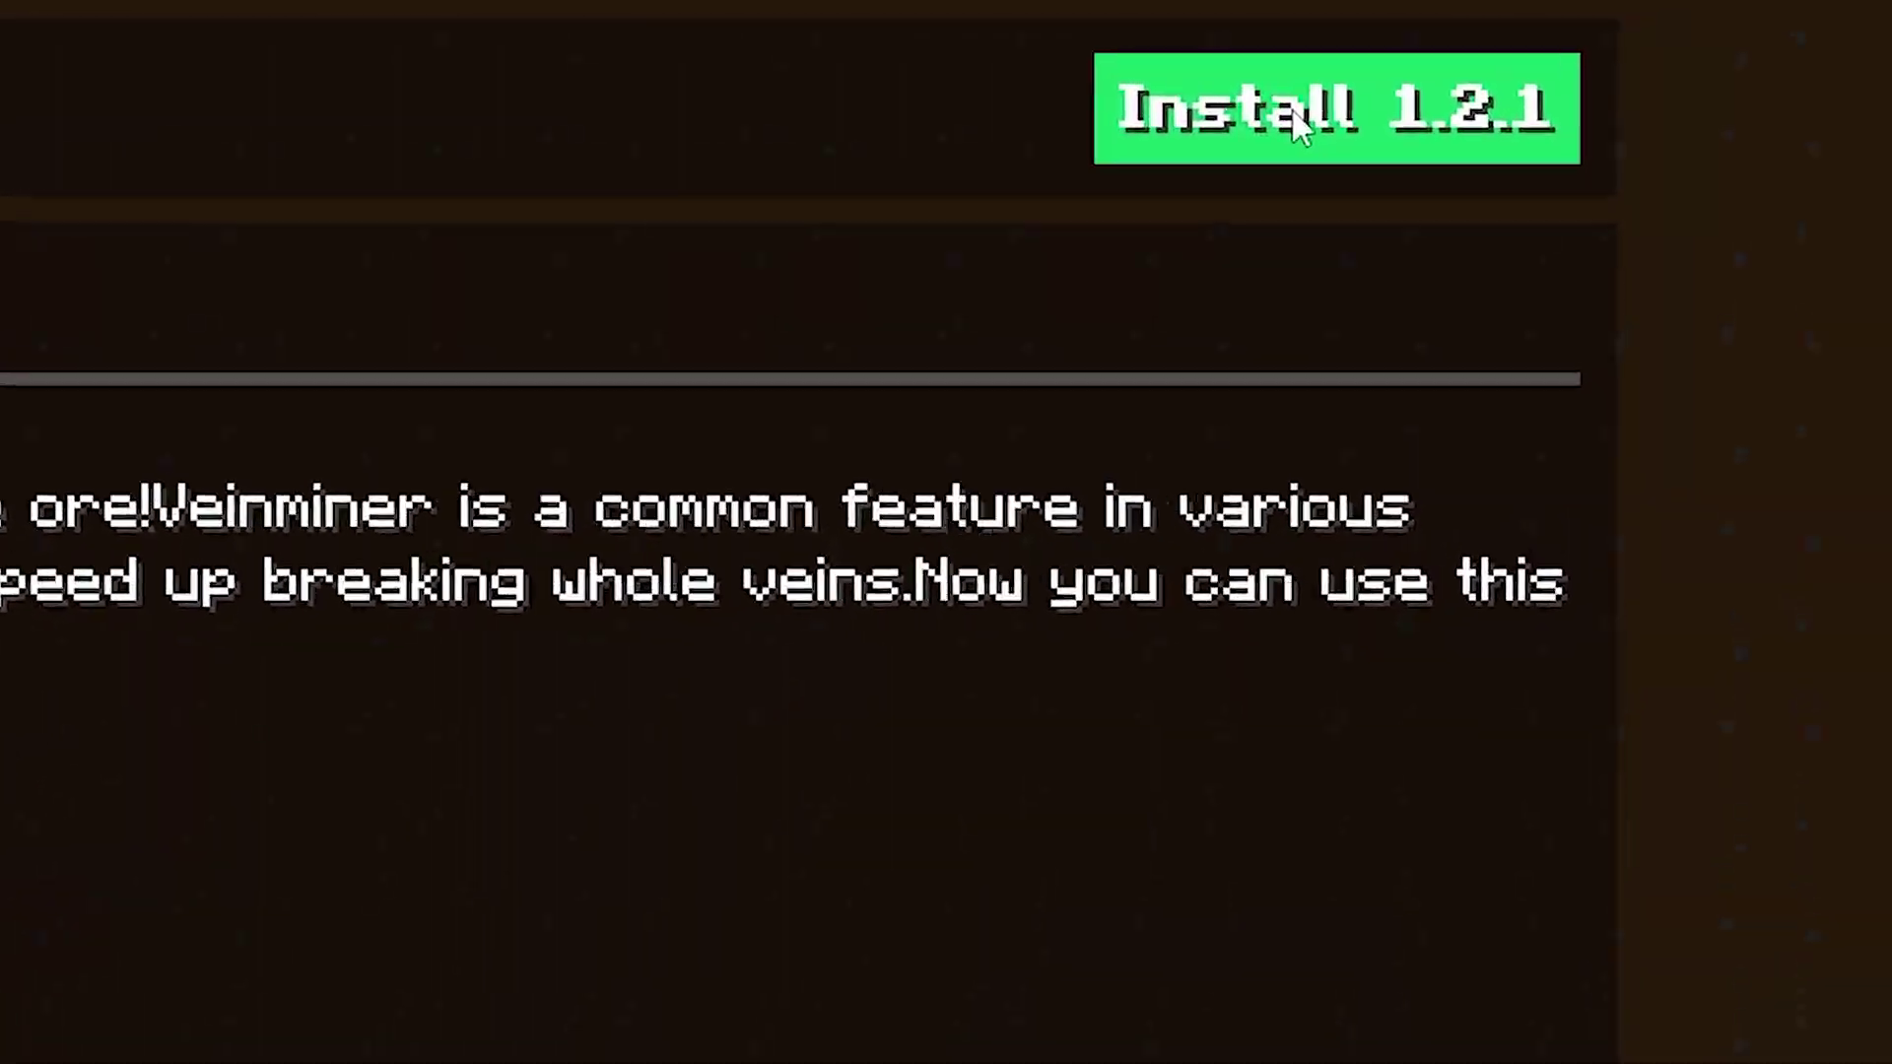
click(1298, 126)
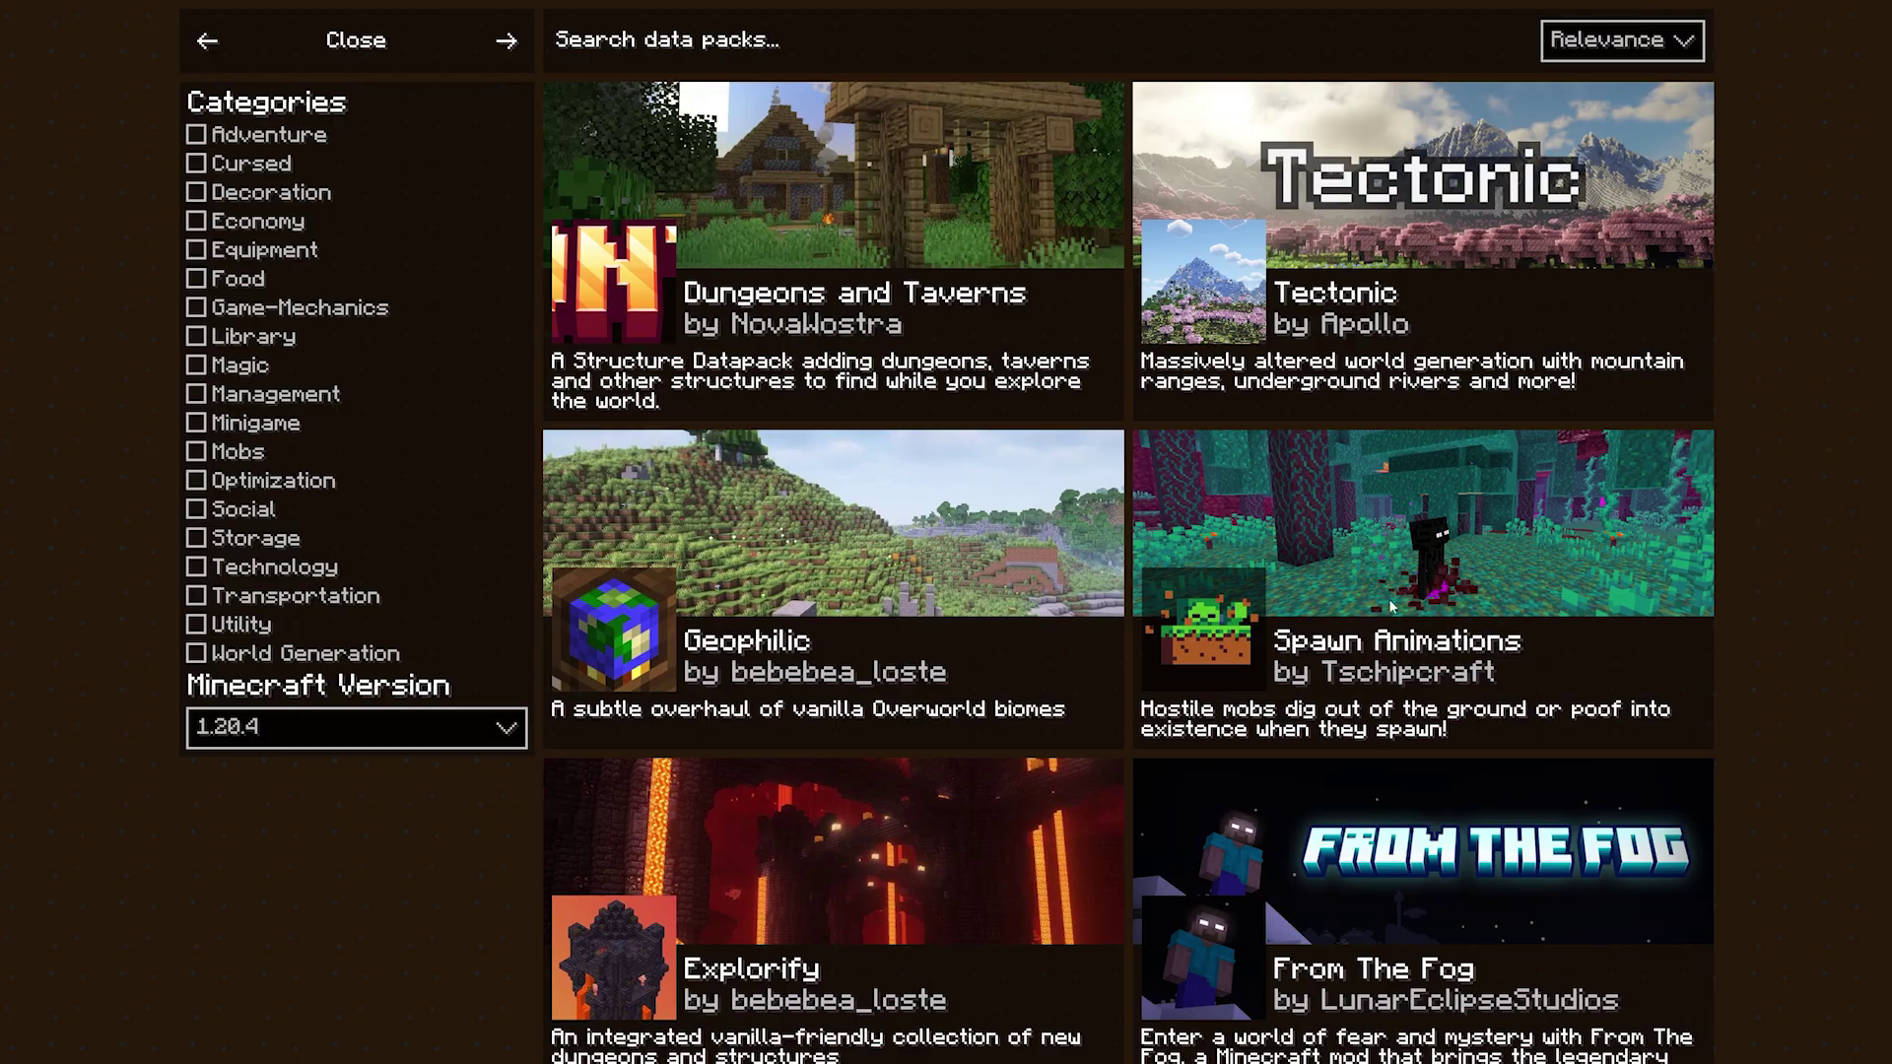
click(1373, 539)
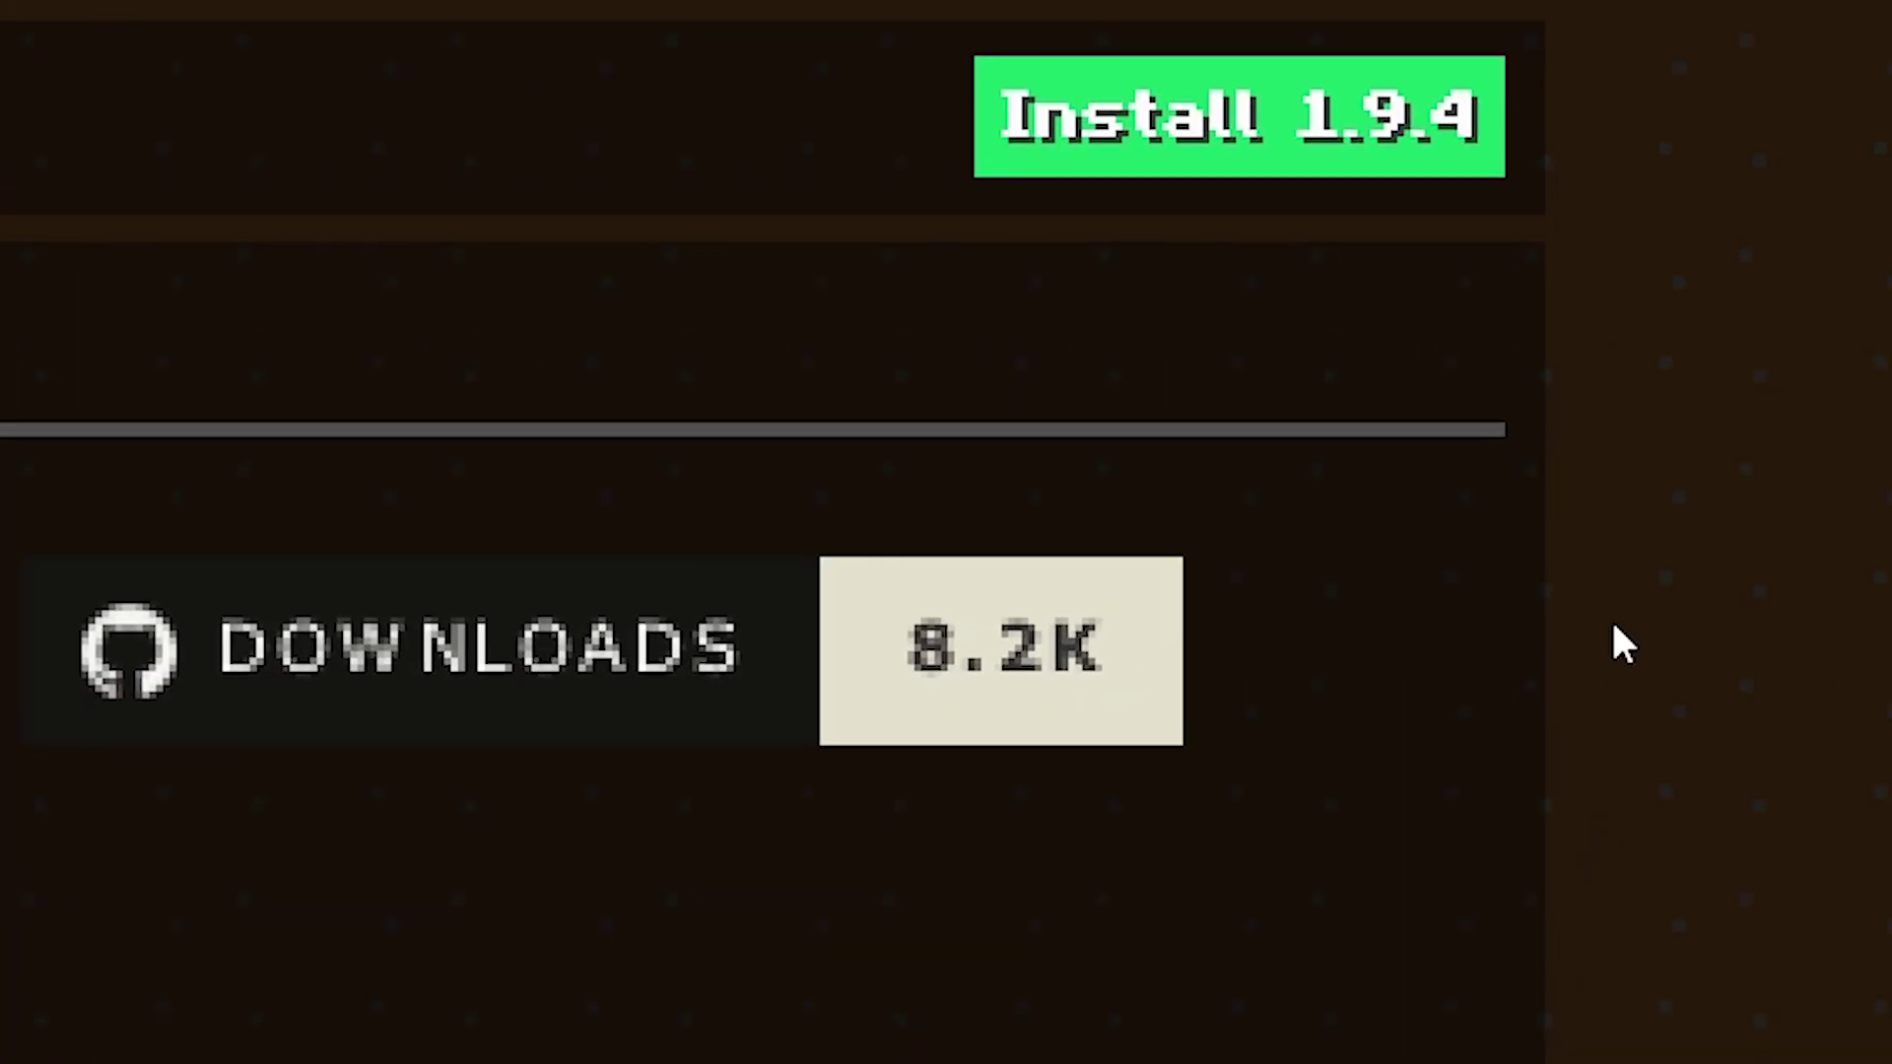
click(1265, 116)
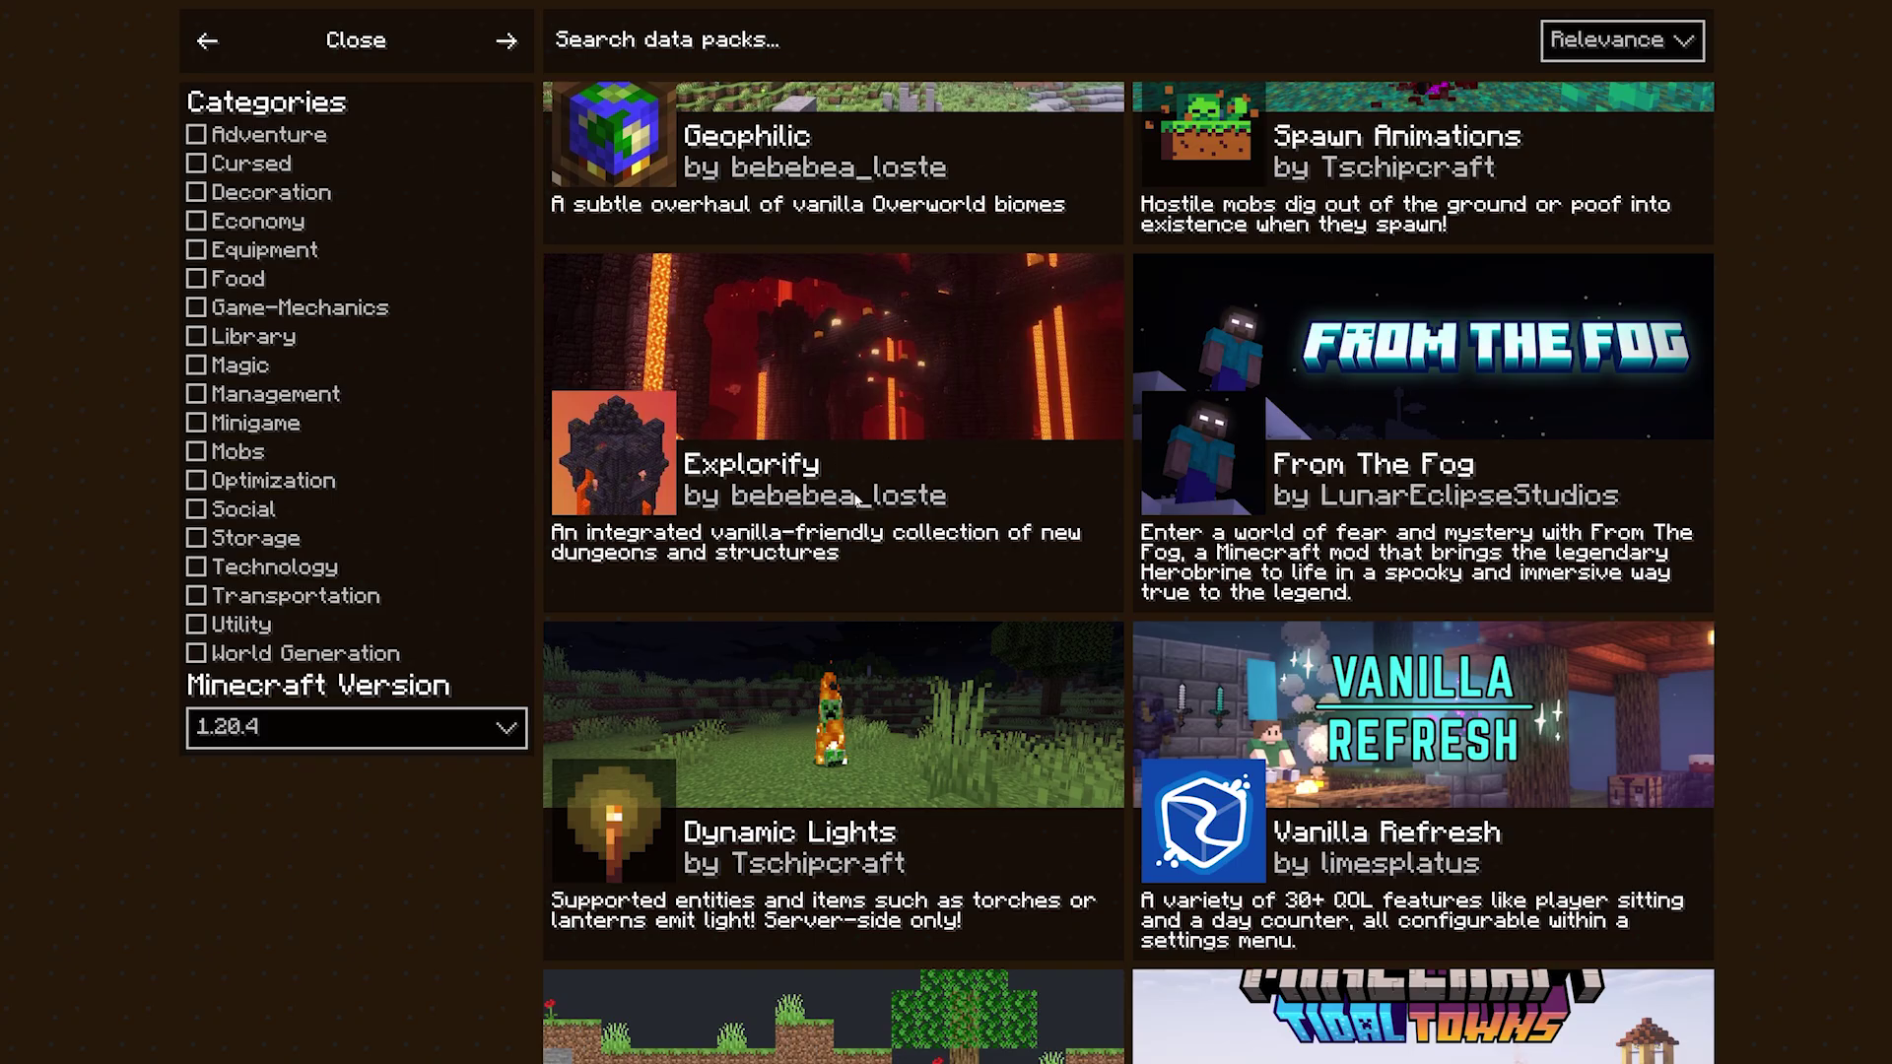
Step: Select the Explorify, Spawn Animations and Veinminer data packs, then create the world accepting experimental features
click(893, 473)
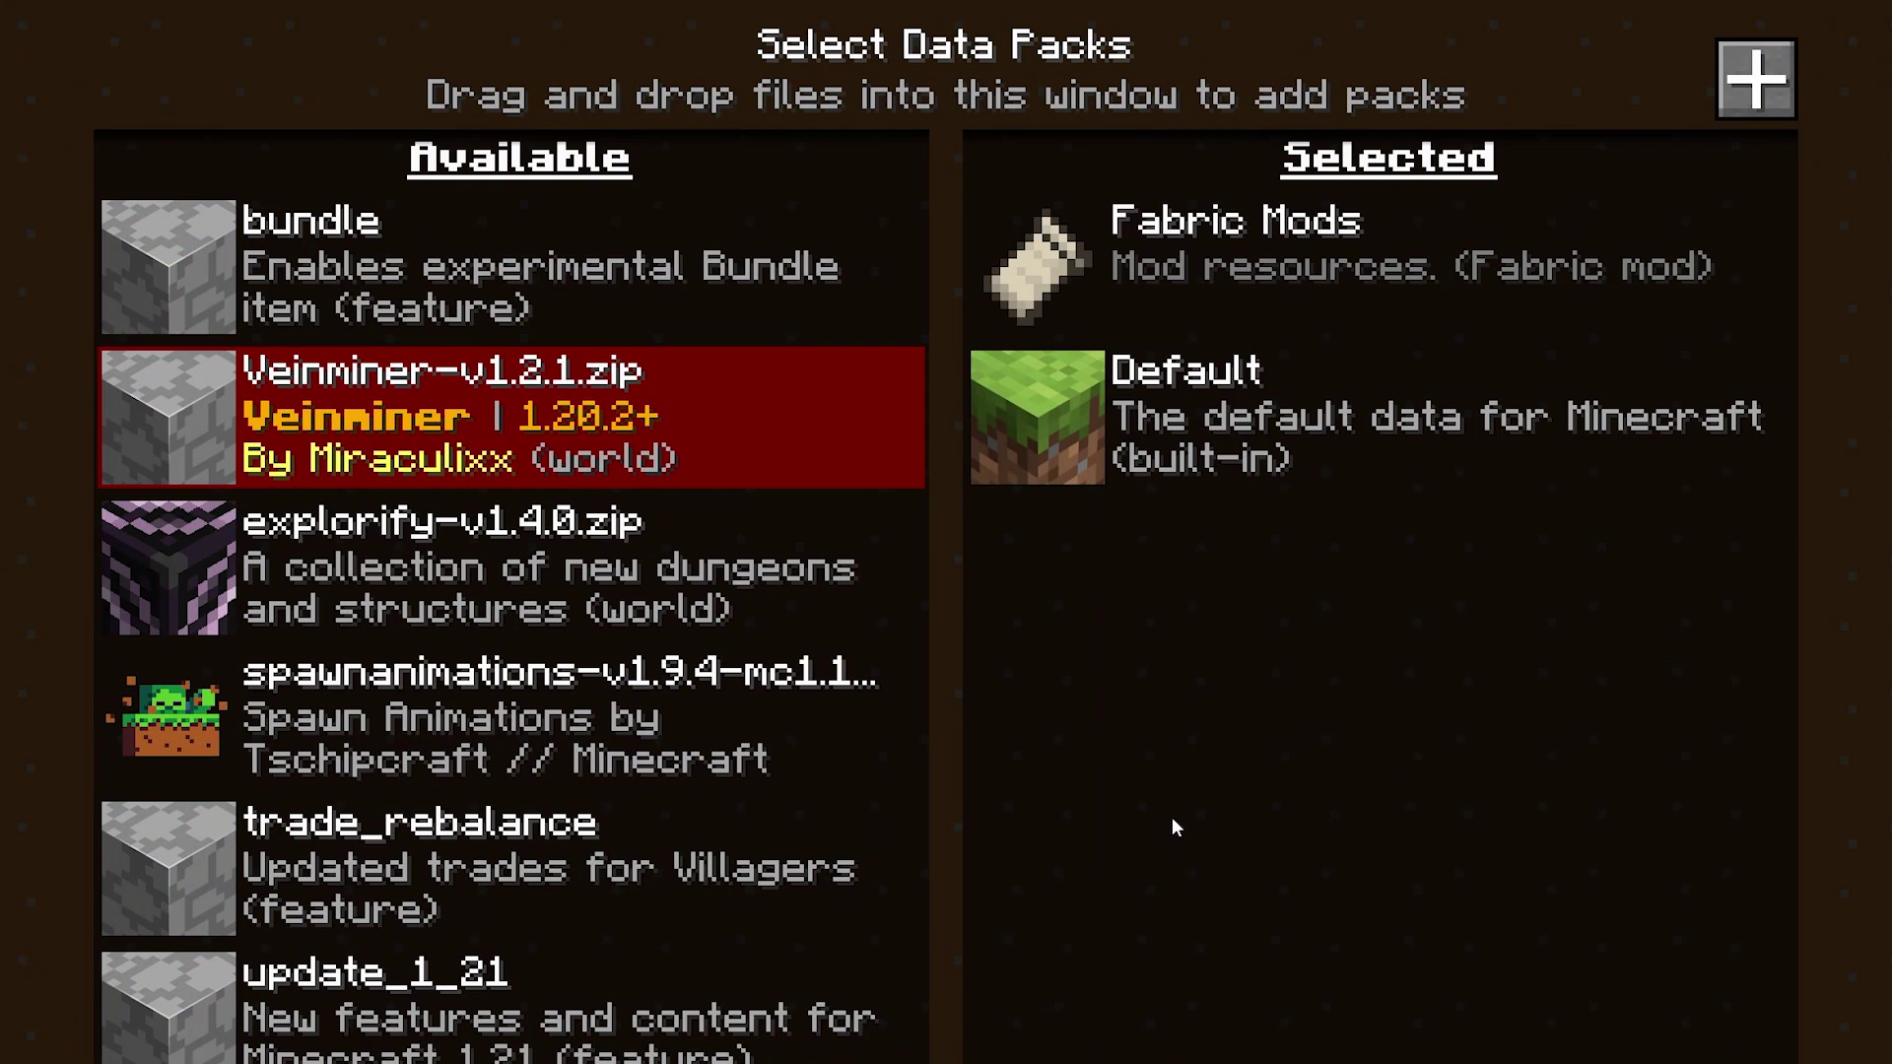
click(168, 566)
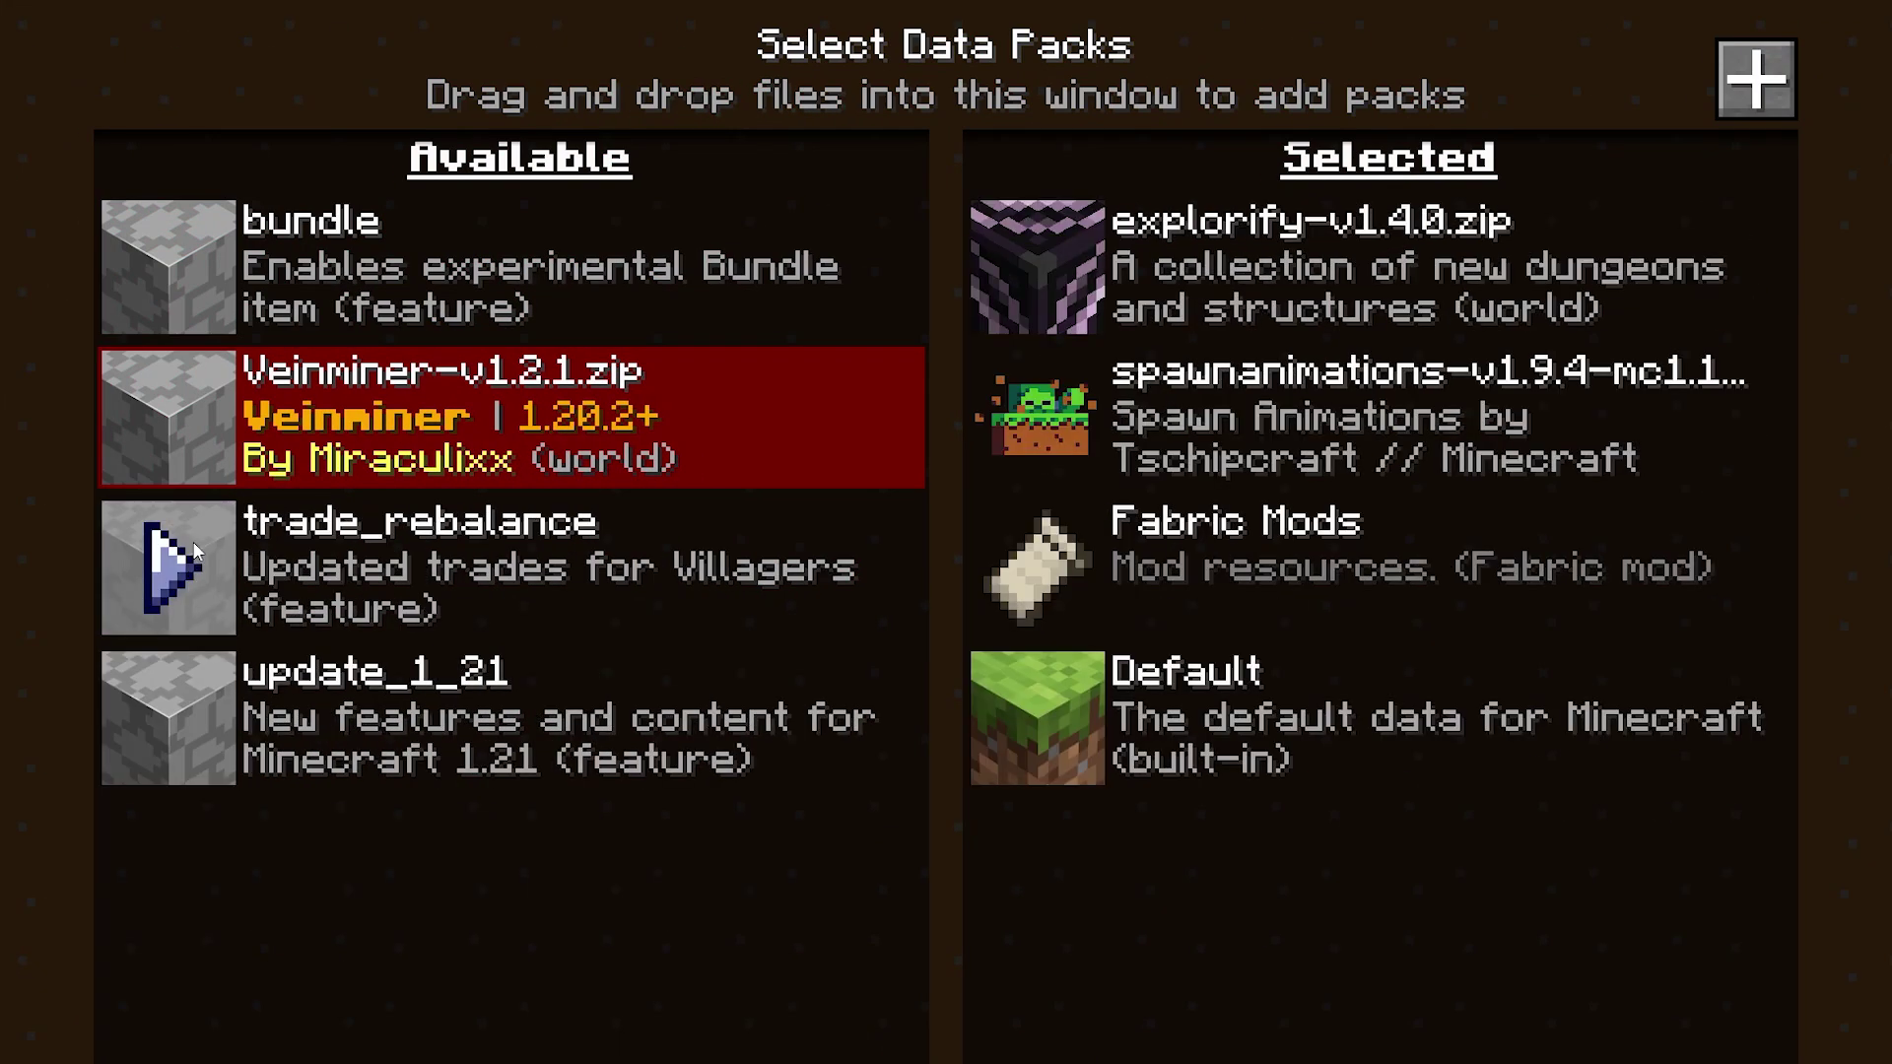
click(168, 413)
click(814, 717)
key(Escape)
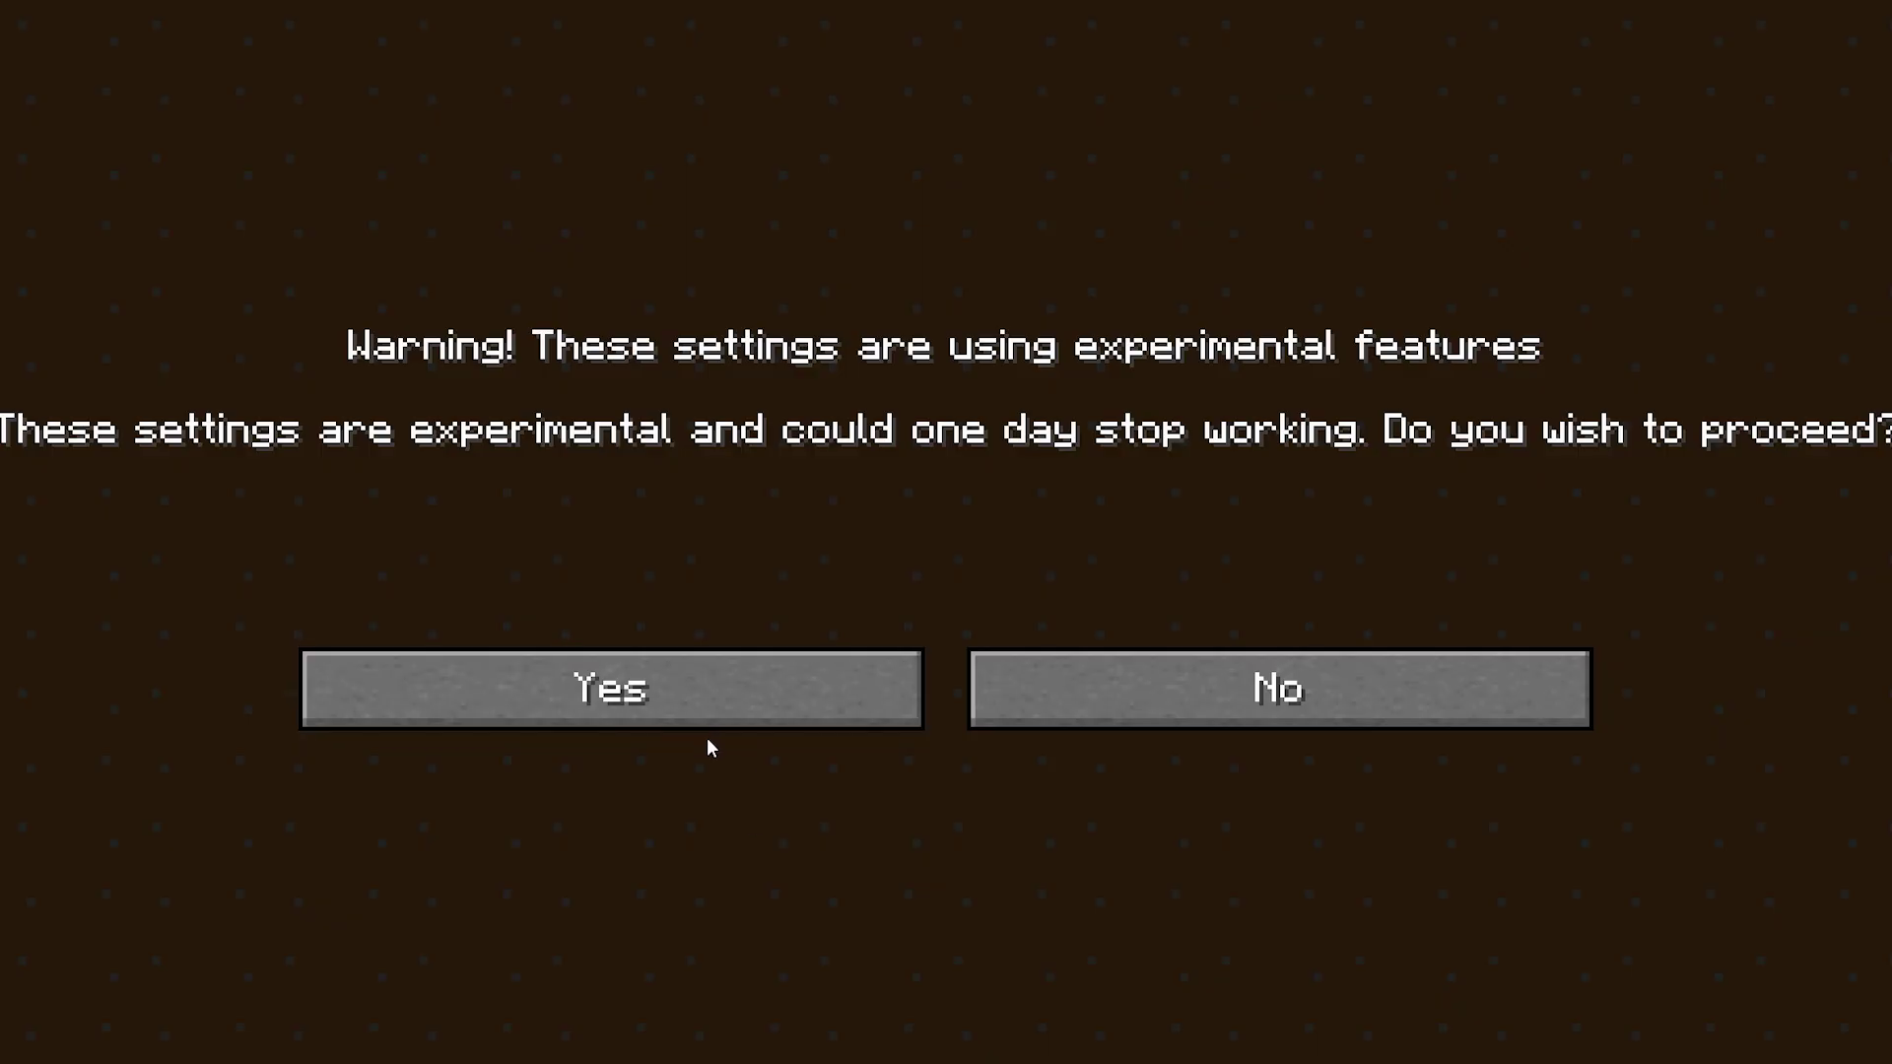
click(712, 717)
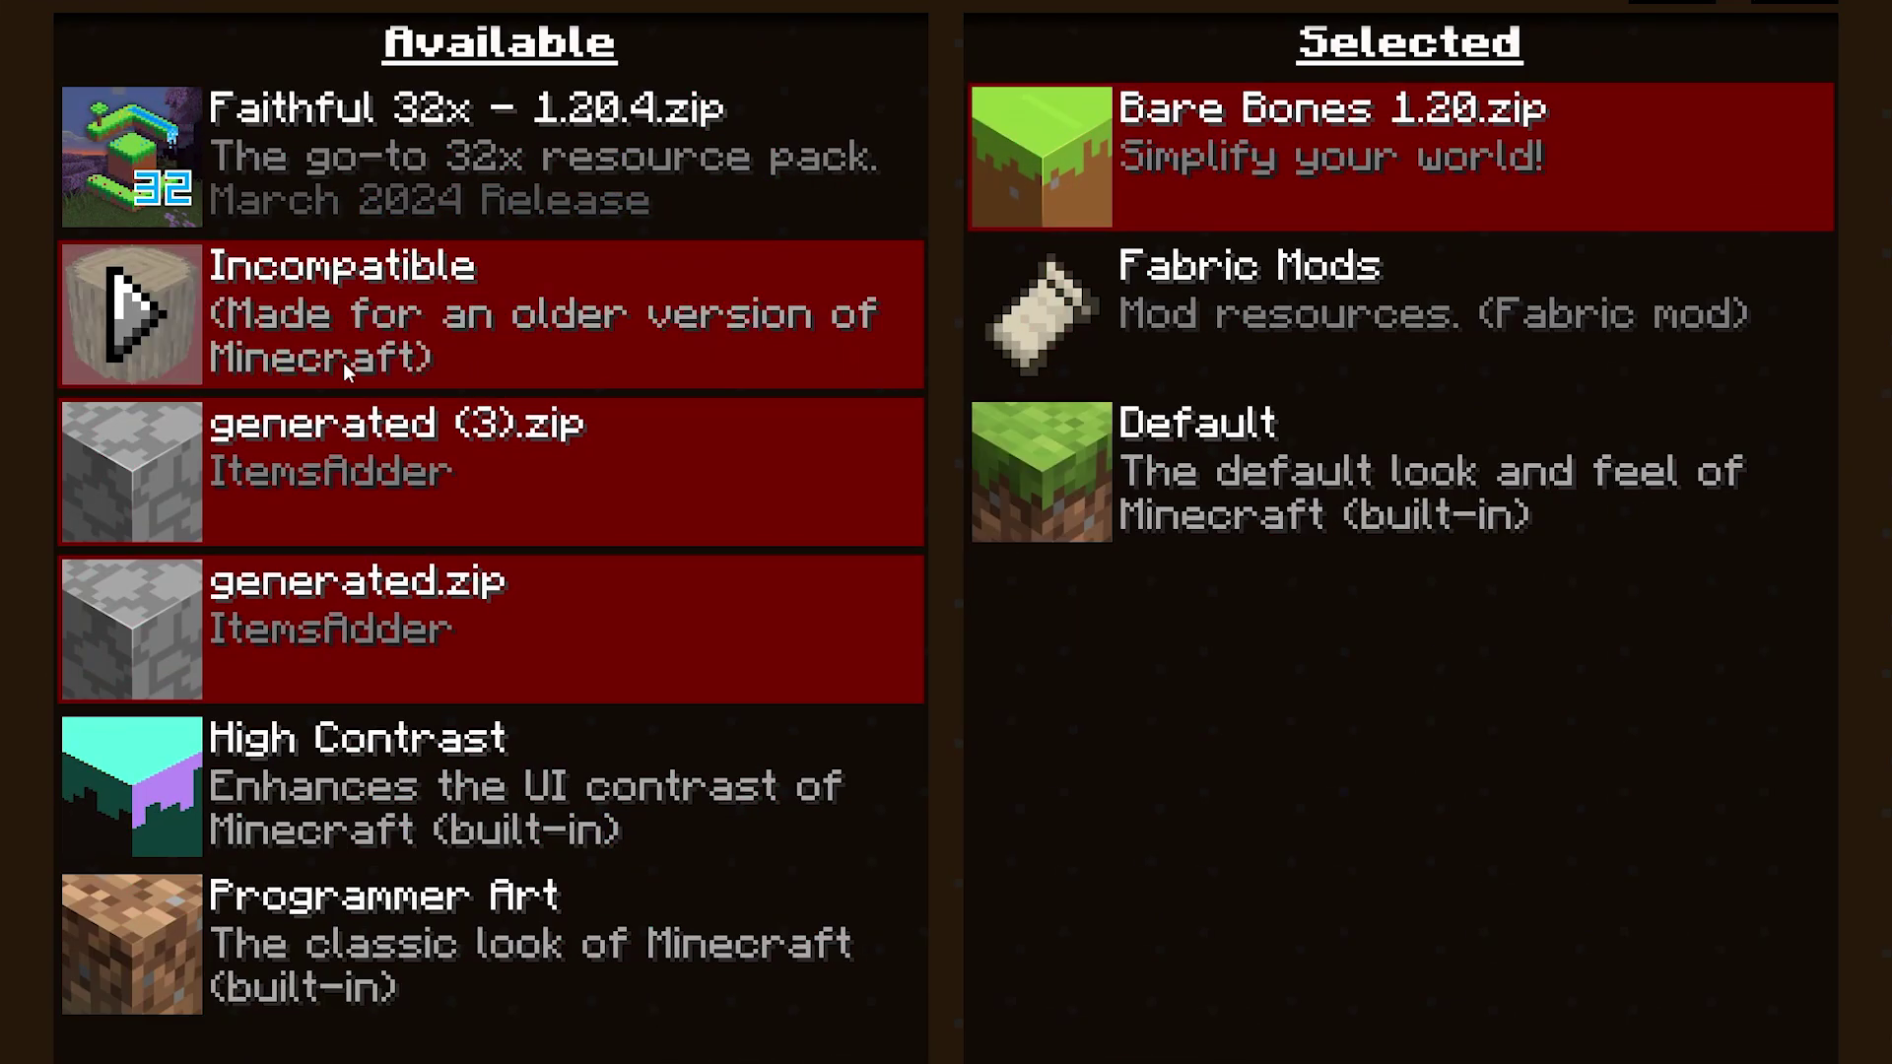
Step: Move Round Trees into the selected resource packs, confirming despite its older-version incompatibility warning
click(138, 315)
click(635, 596)
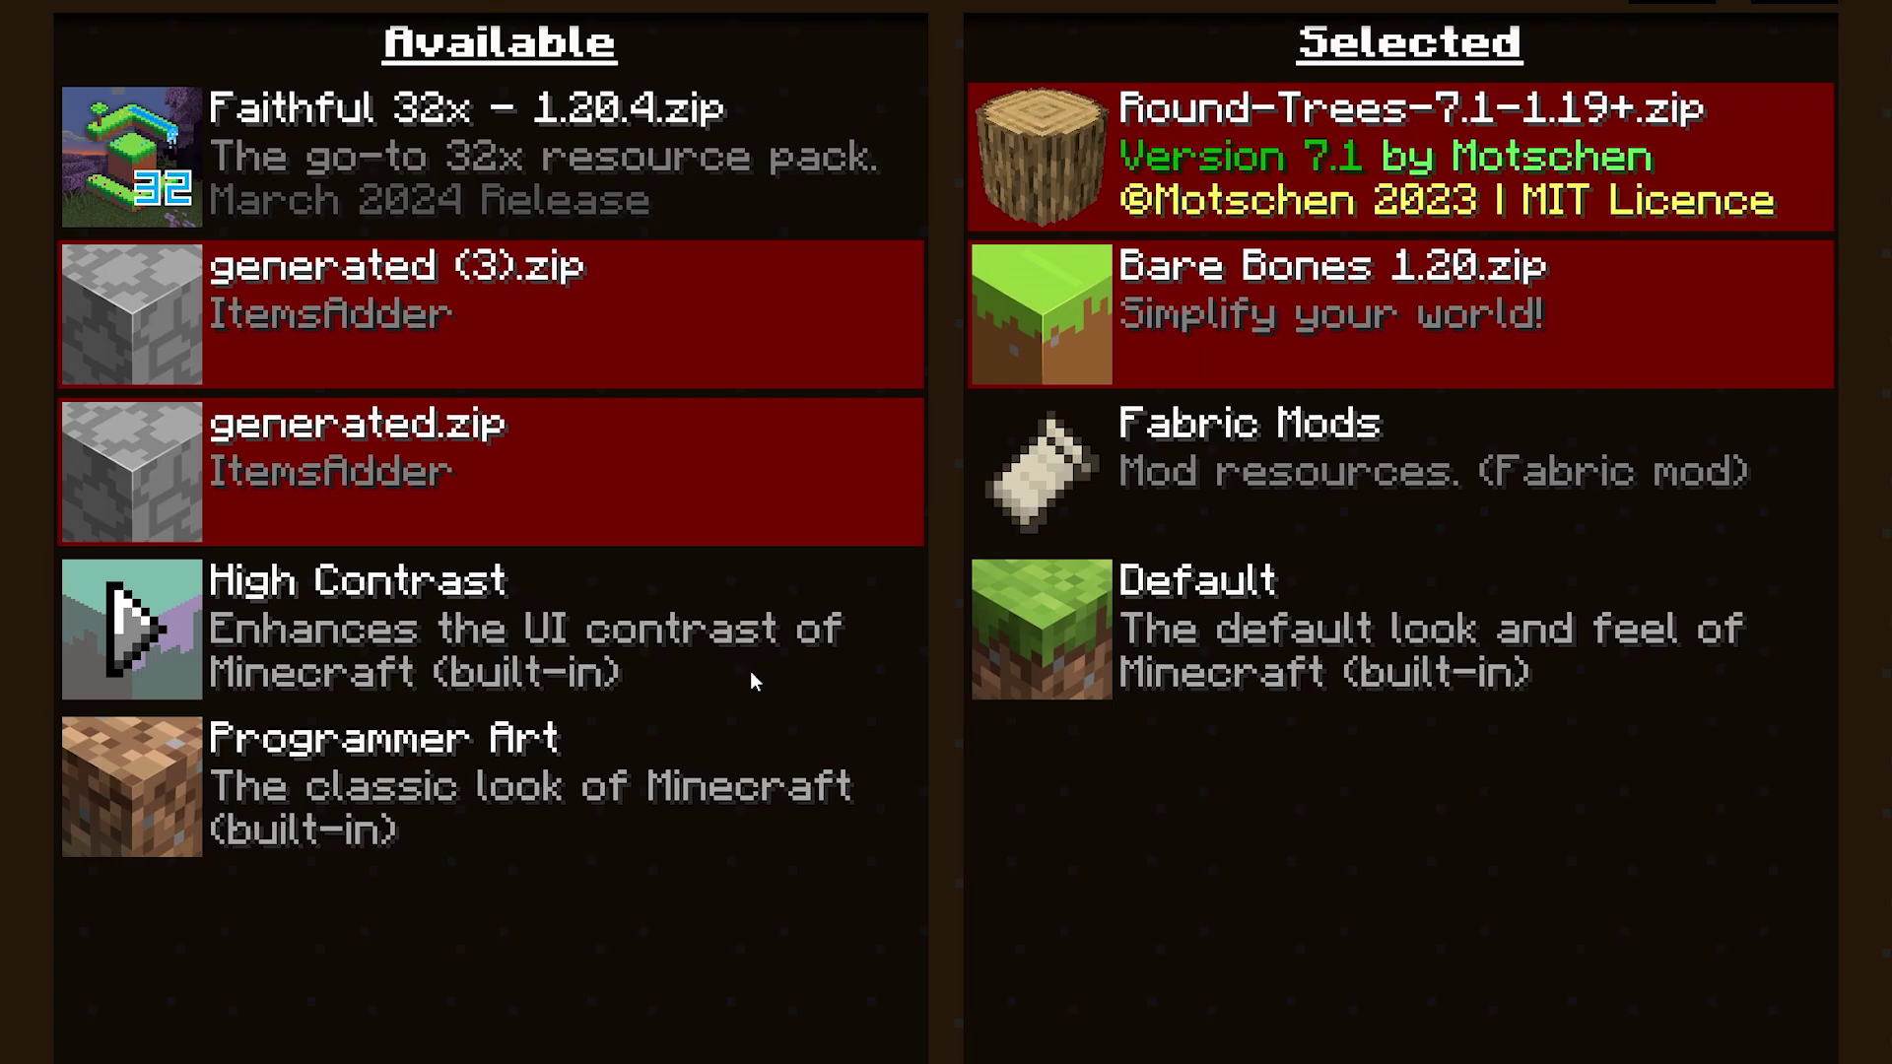